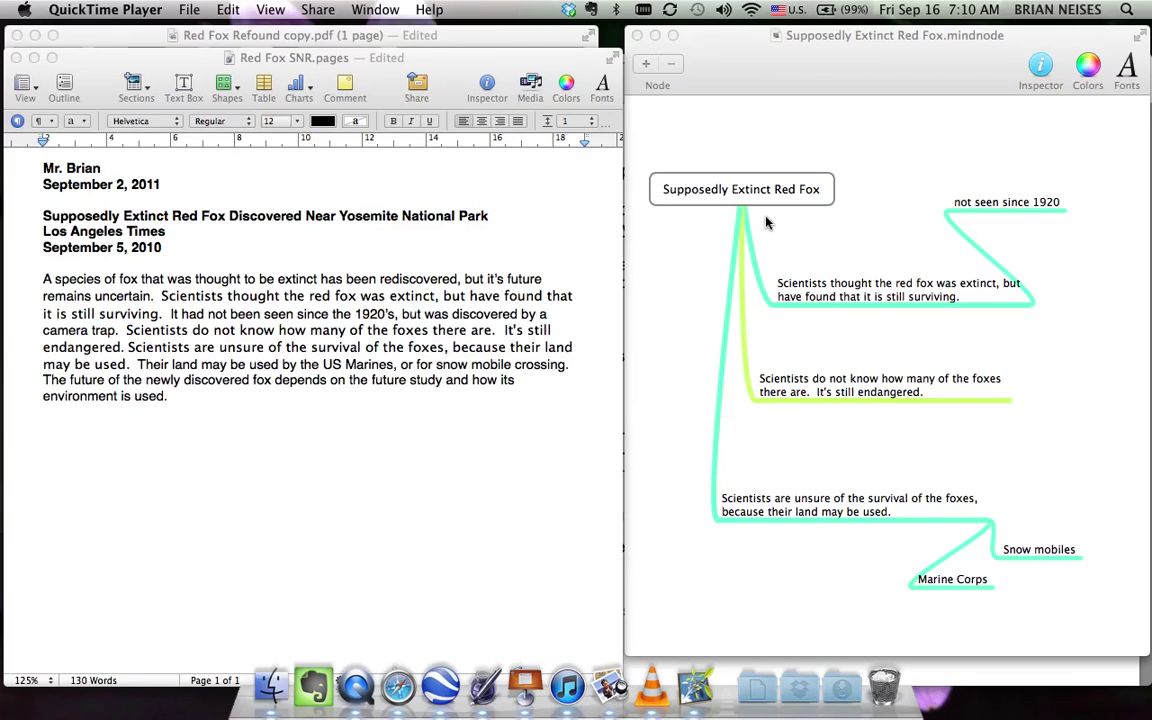
Bring the Supposedly Extinct Red Fox map forward and select all its nodes with Cmd+A
{"action": "left_click", "coordinate": [767, 222]}
{"action": "left_click", "coordinate": [790, 198]}
{"action": "key", "text": "super+a"}
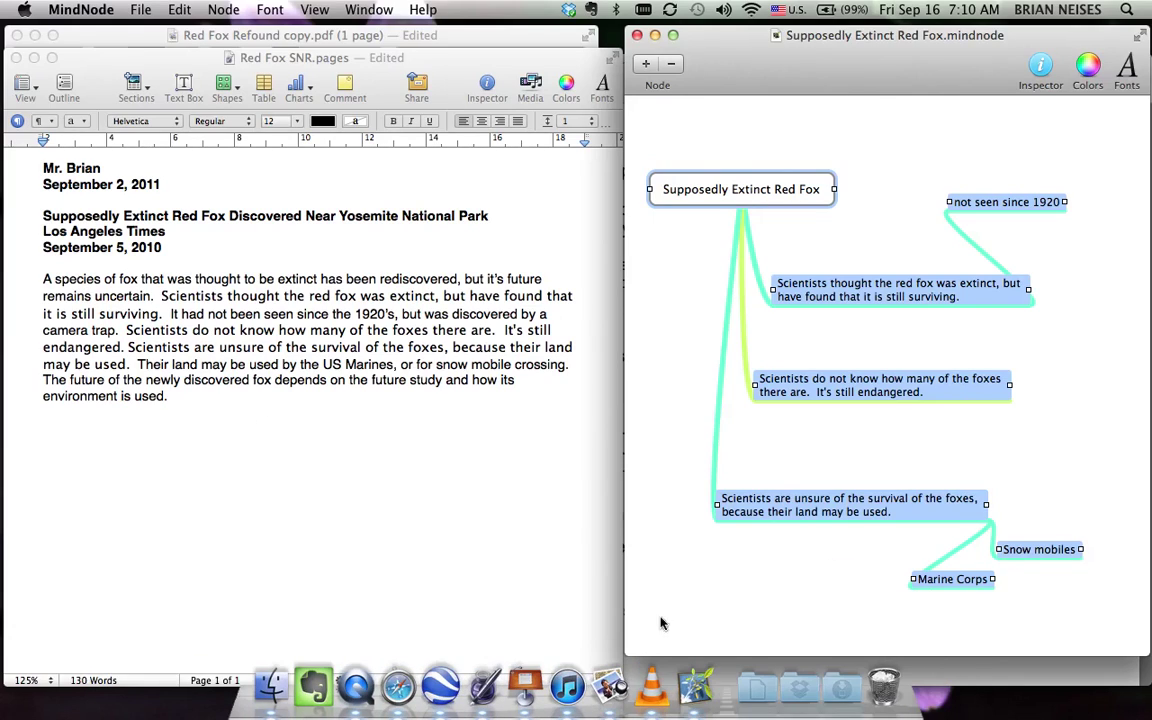
Switch to the SNR Instructions and Rubric PDF and highlight the item A instruction sentence
{"action": "key", "text": "ctrl+Up"}
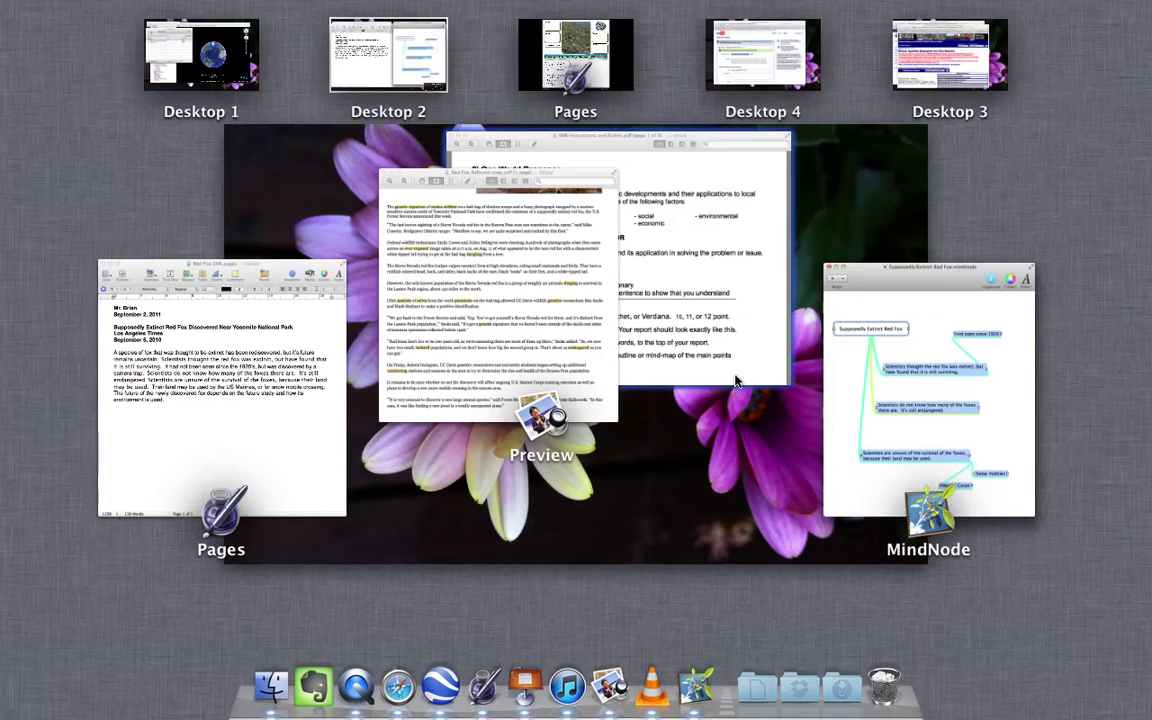
{"action": "left_click", "coordinate": [740, 381]}
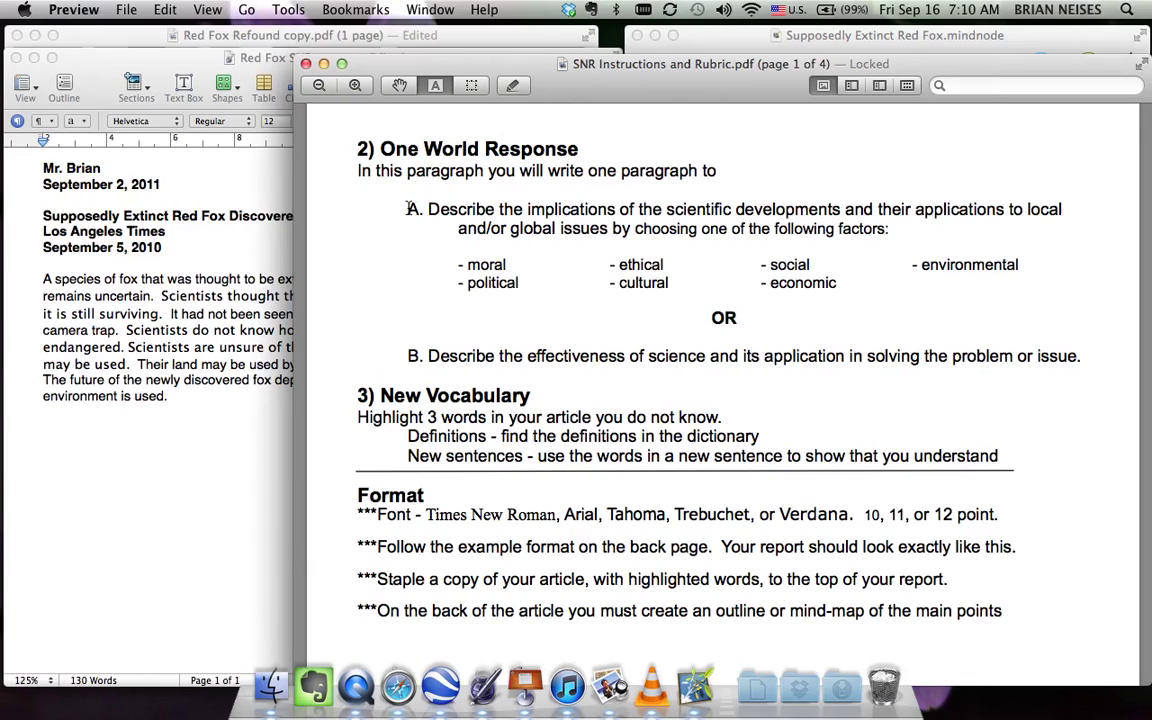
{"action": "left_click_drag", "start_coordinate": [408, 210], "coordinate": [872, 231]}
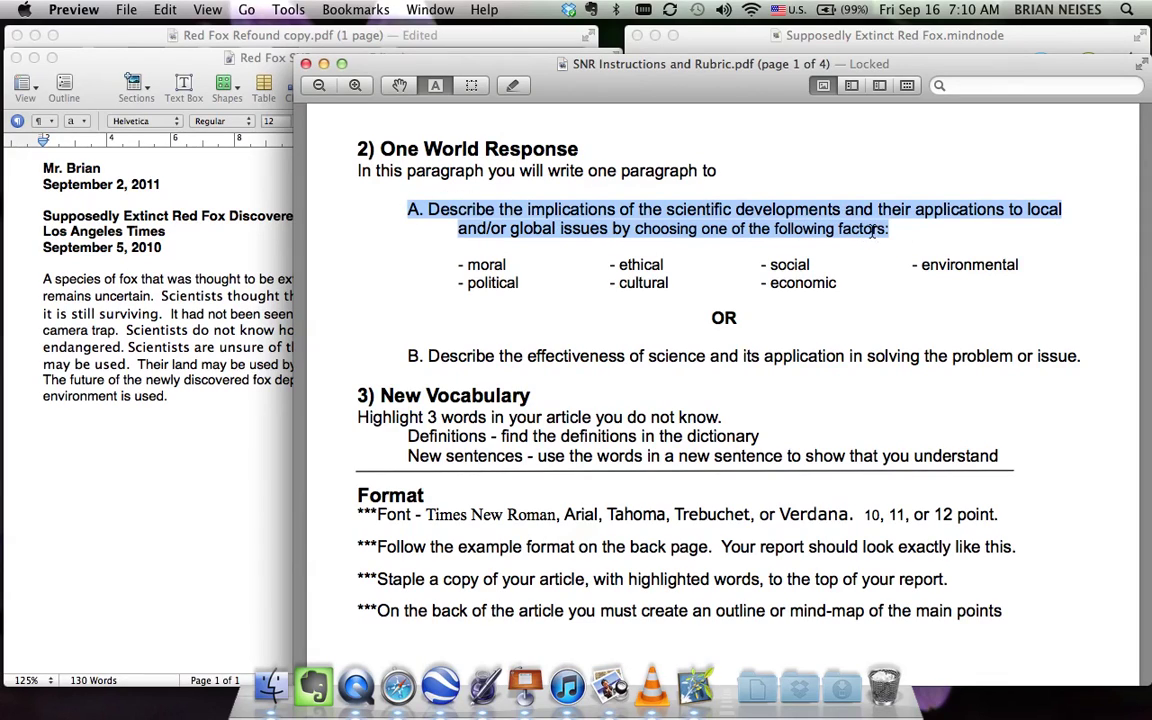
{"action": "left_click", "coordinate": [527, 281]}
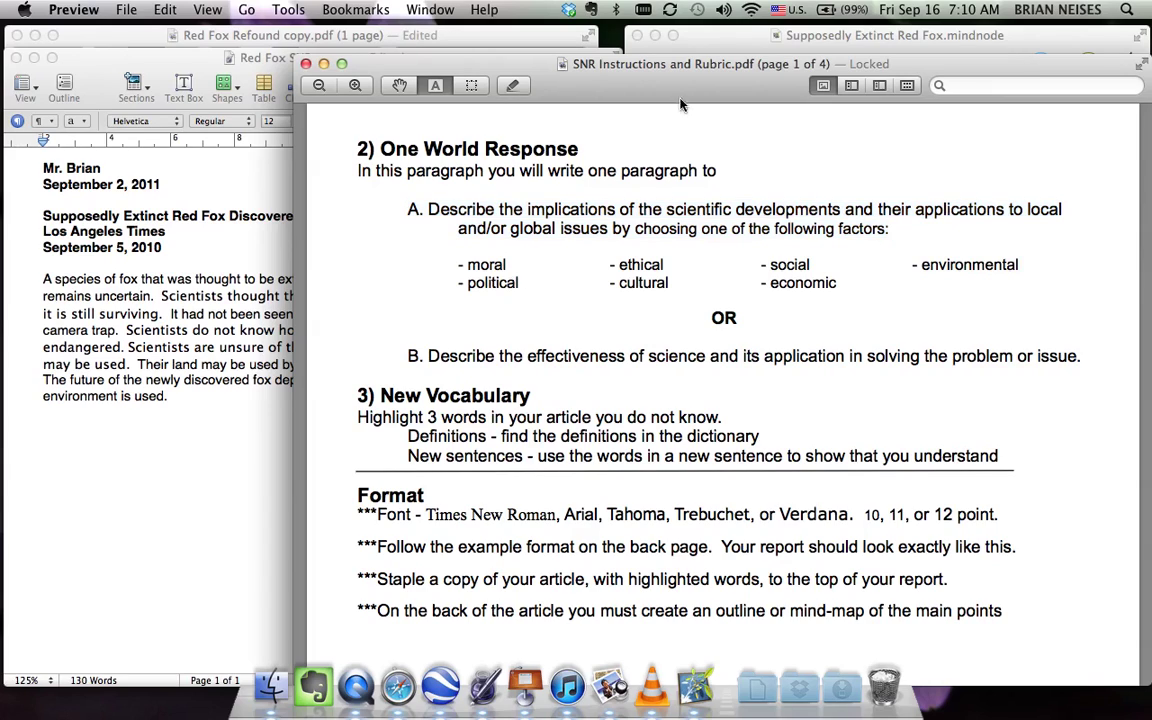
In the One World Response instructions, highlight the words local and global
{"action": "left_click", "coordinate": [690, 35]}
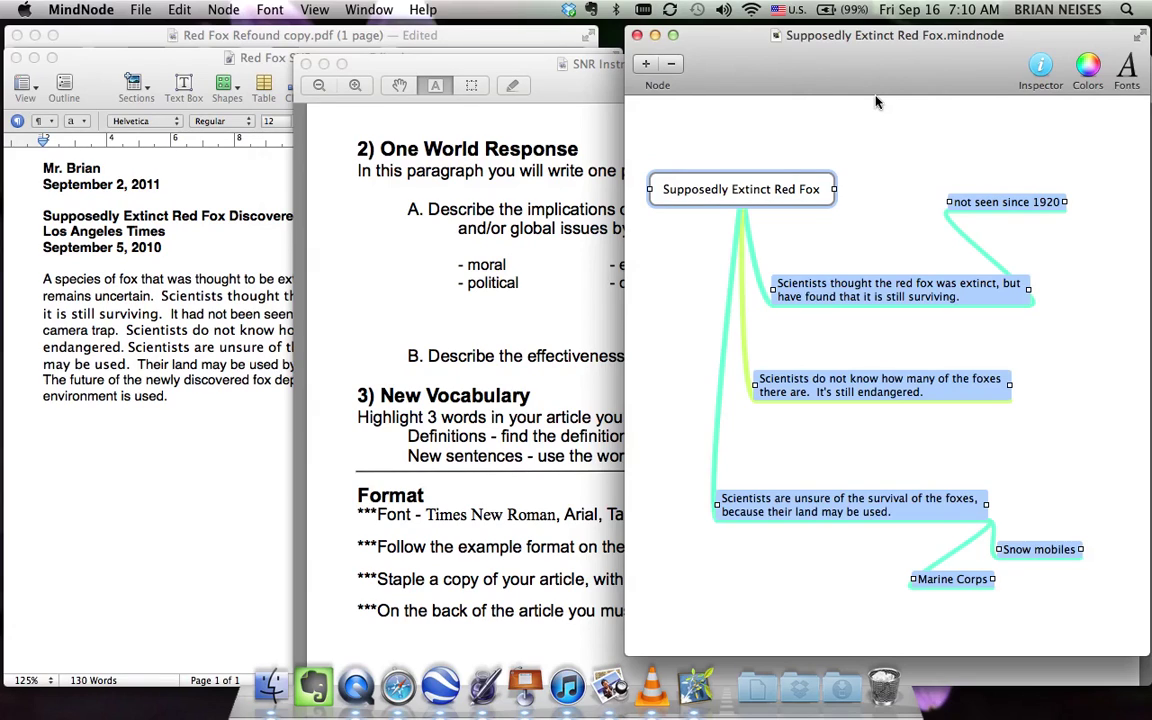
{"action": "left_click", "coordinate": [531, 63]}
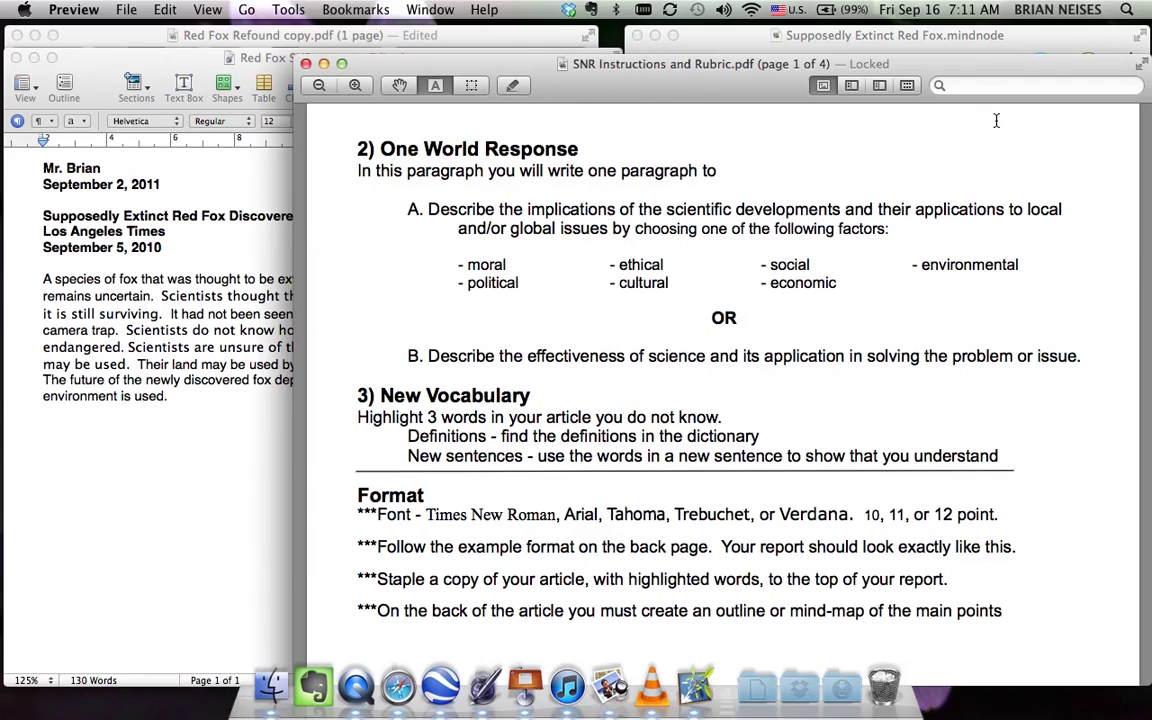
{"action": "left_click", "coordinate": [1027, 209]}
{"action": "left_click_drag", "start_coordinate": [1027, 209], "coordinate": [1068, 211]}
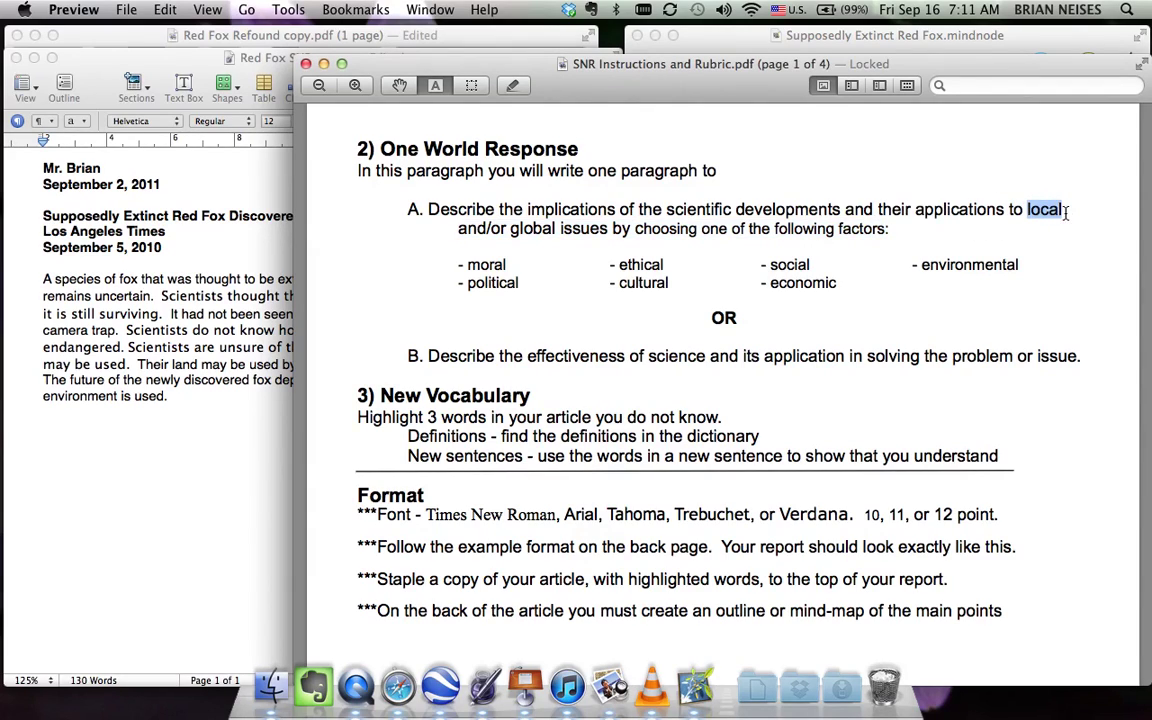
{"action": "left_click_drag", "start_coordinate": [556, 228], "coordinate": [510, 228]}
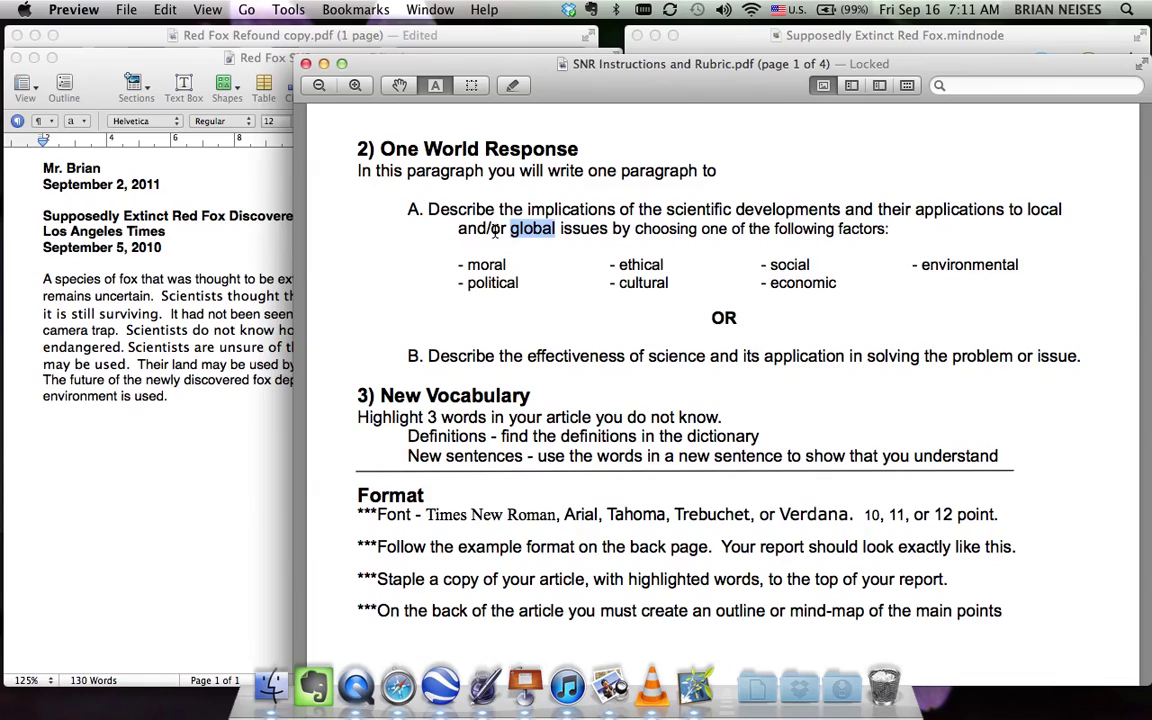
{"action": "double_click", "coordinate": [1053, 211]}
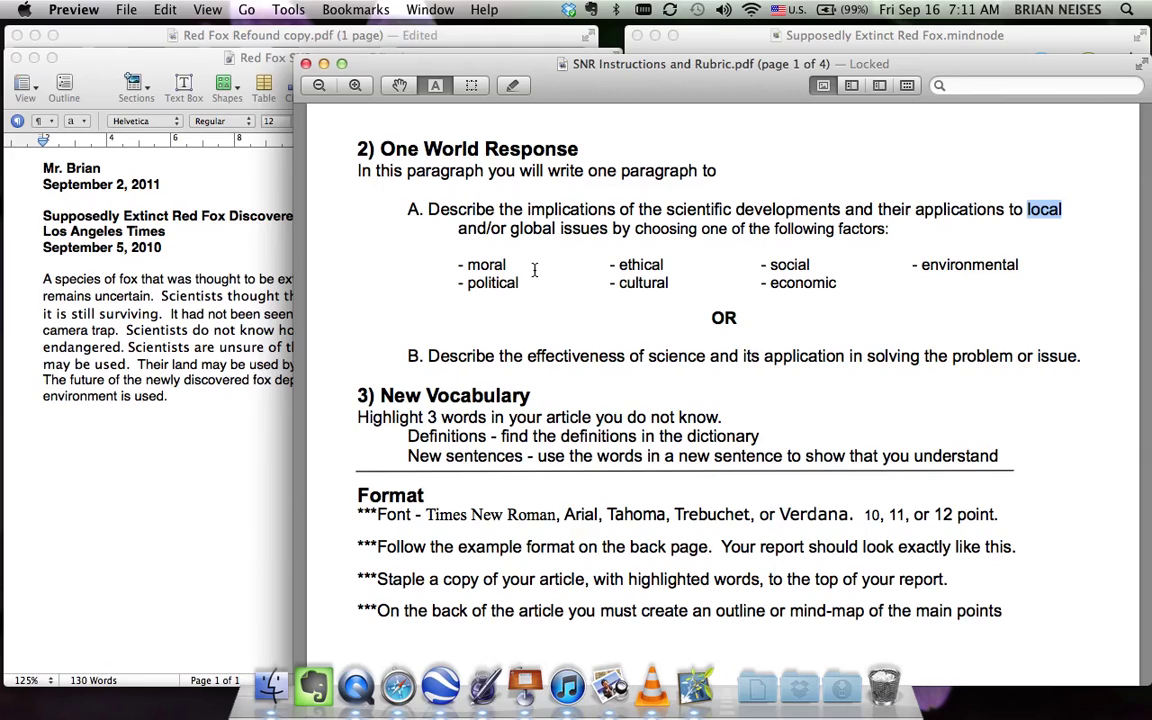
{"action": "double_click", "coordinate": [491, 265]}
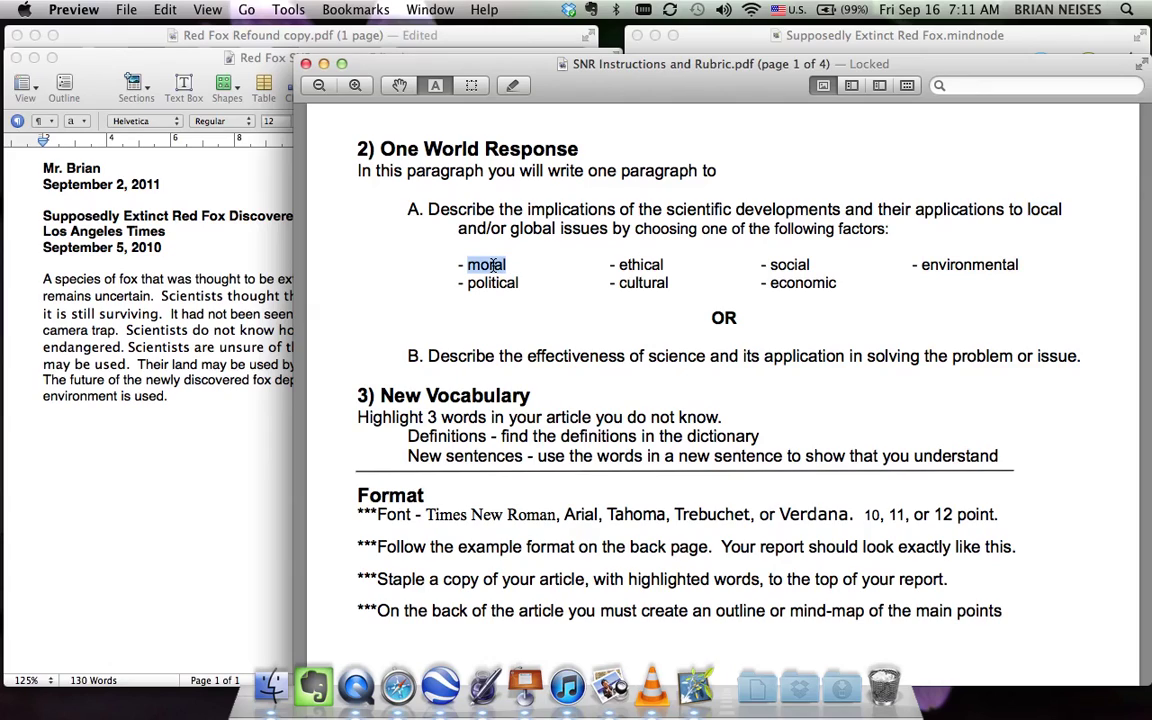
{"action": "left_click", "coordinate": [667, 211]}
{"action": "left_click_drag", "start_coordinate": [667, 211], "coordinate": [838, 213]}
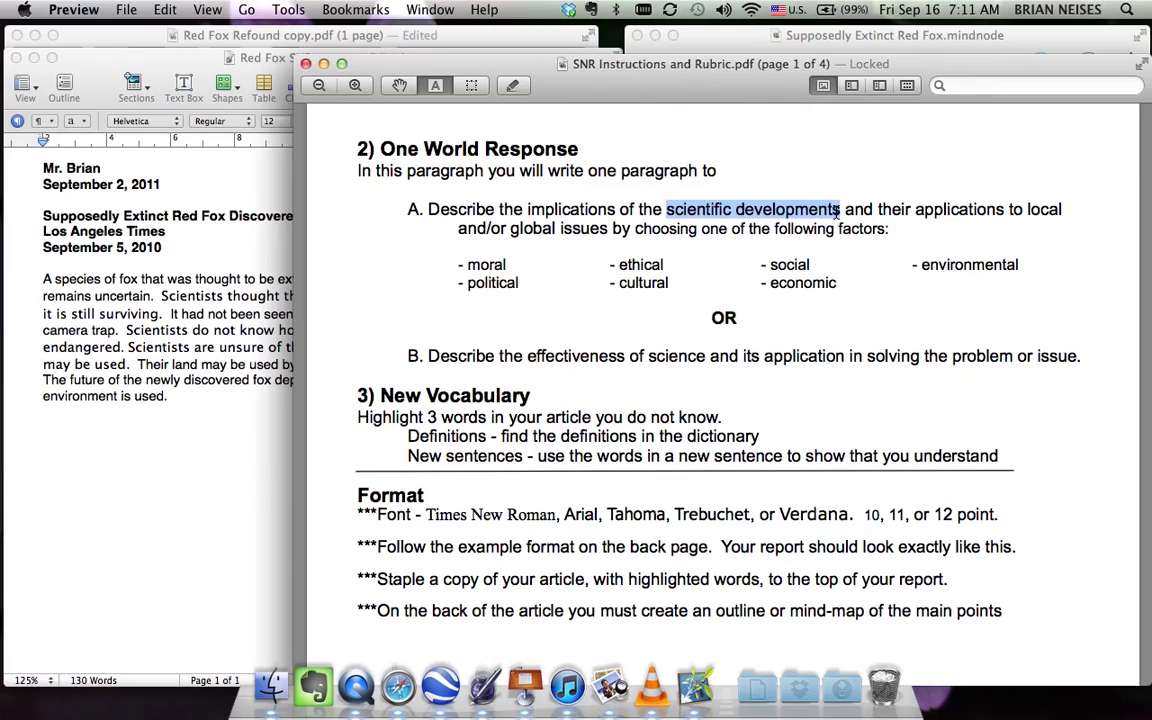
{"action": "double_click", "coordinate": [485, 265]}
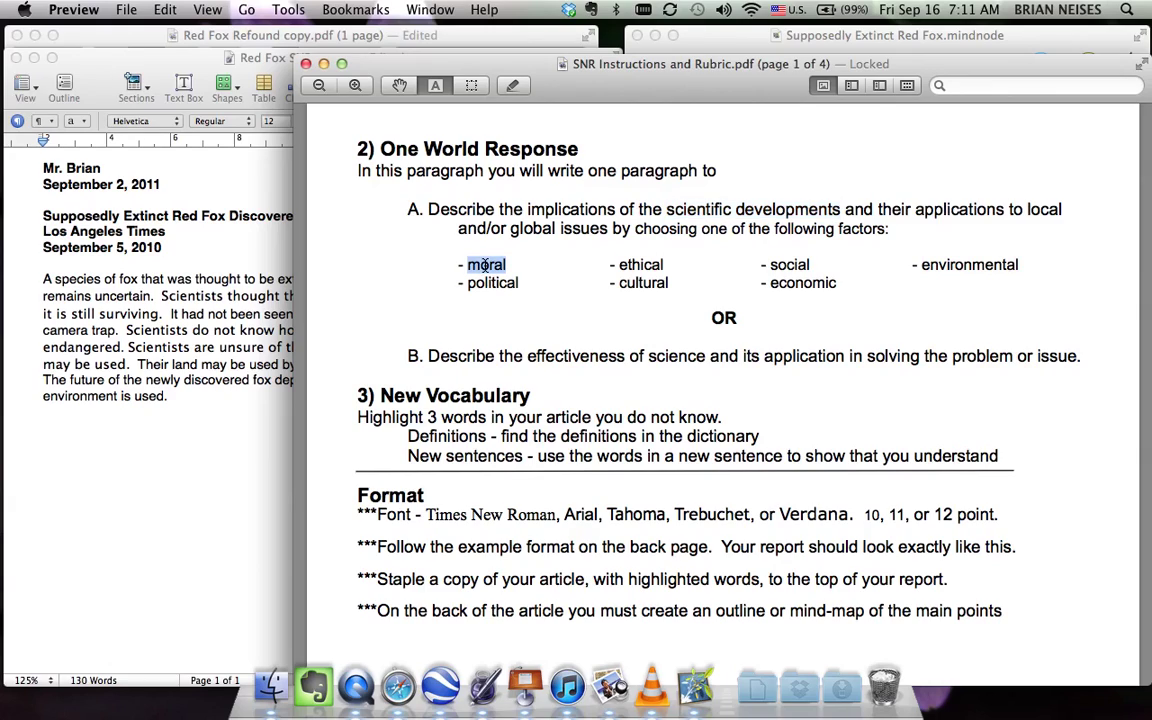
{"action": "double_click", "coordinate": [489, 284]}
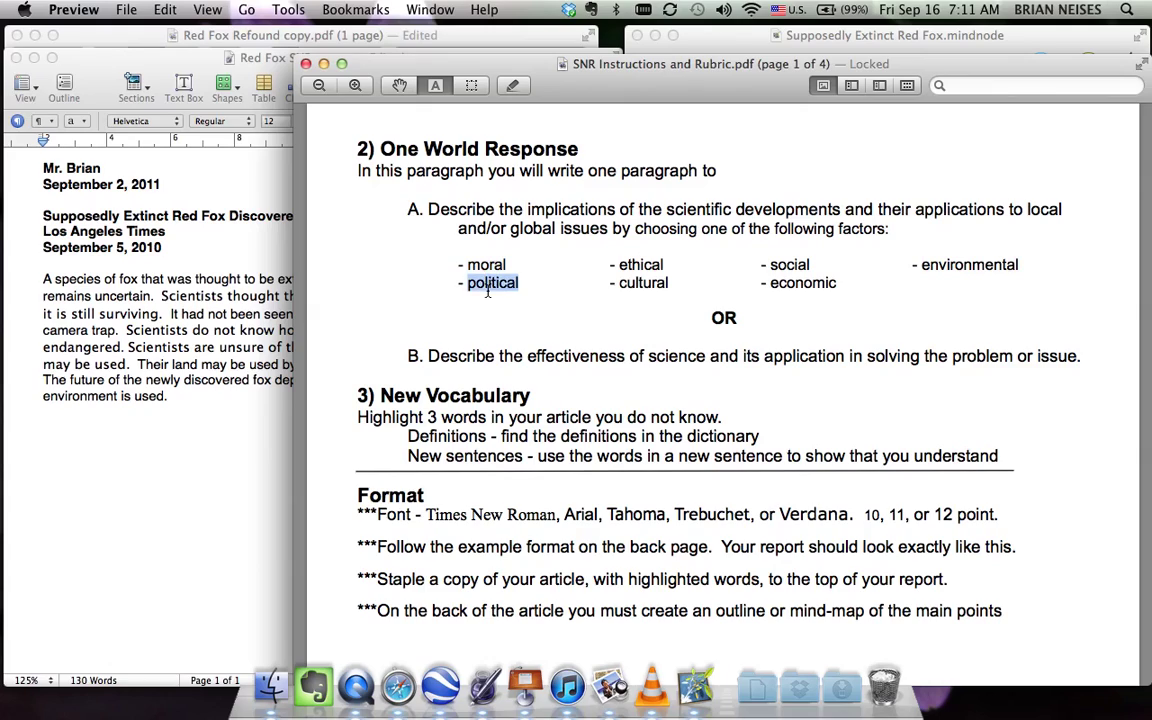
{"action": "left_click", "coordinate": [525, 286]}
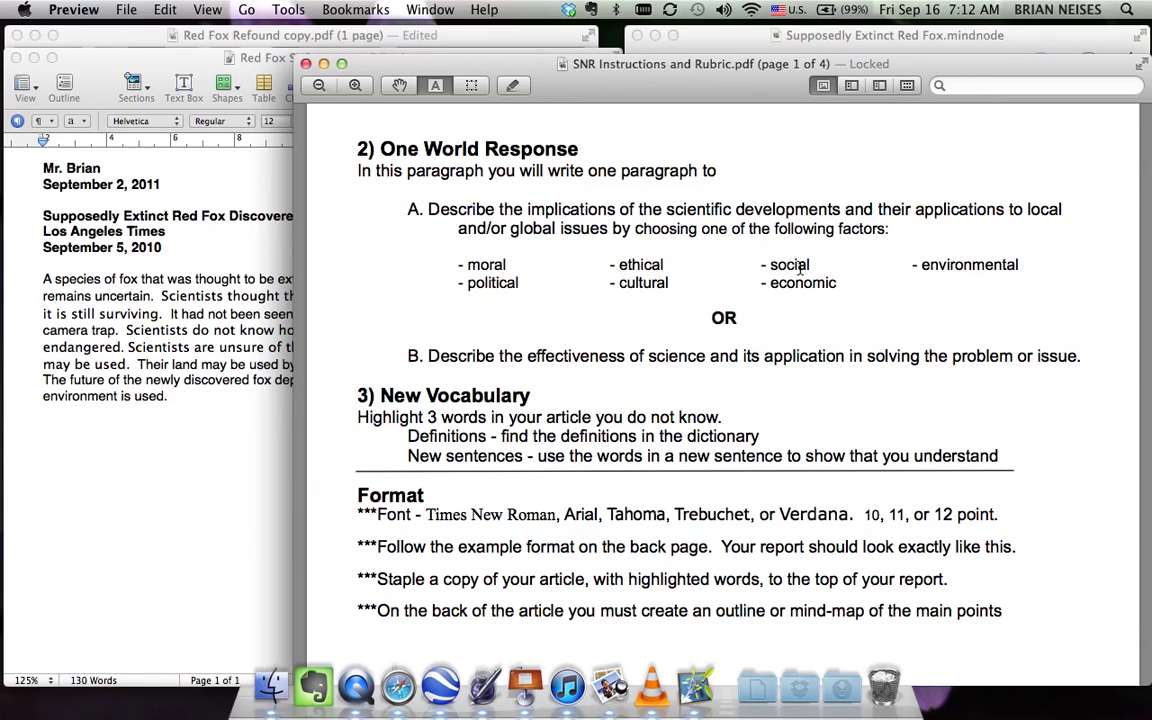
{"action": "double_click", "coordinate": [958, 270]}
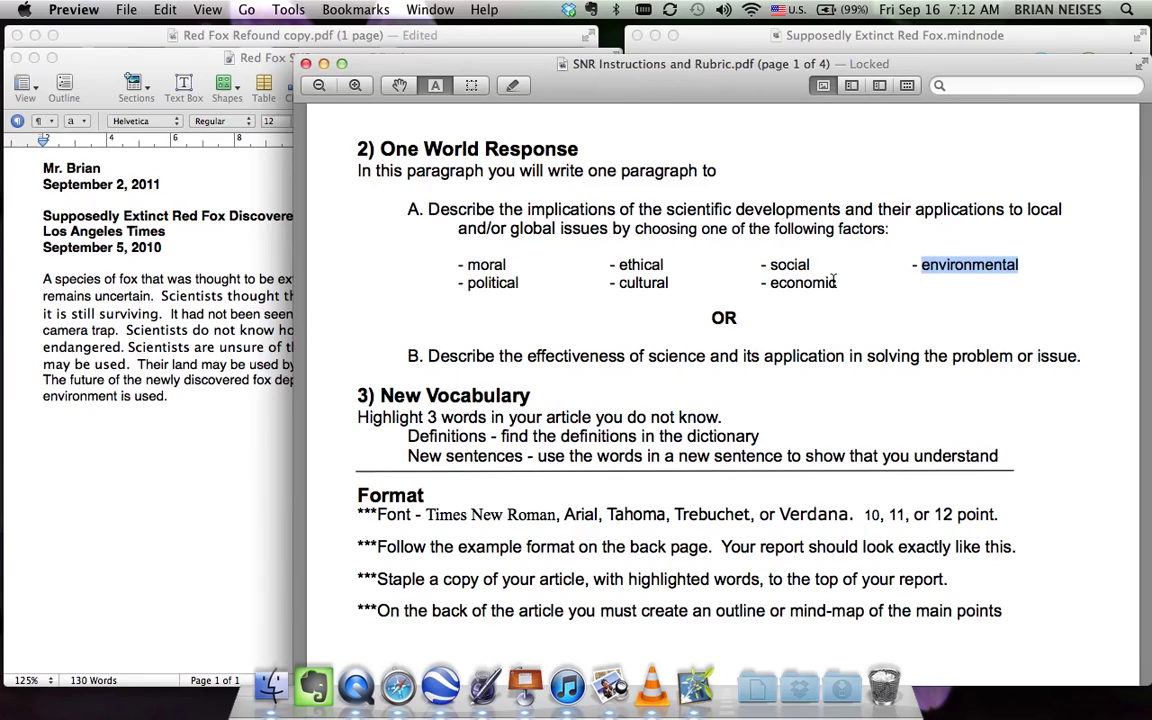
{"action": "left_click", "coordinate": [666, 36]}
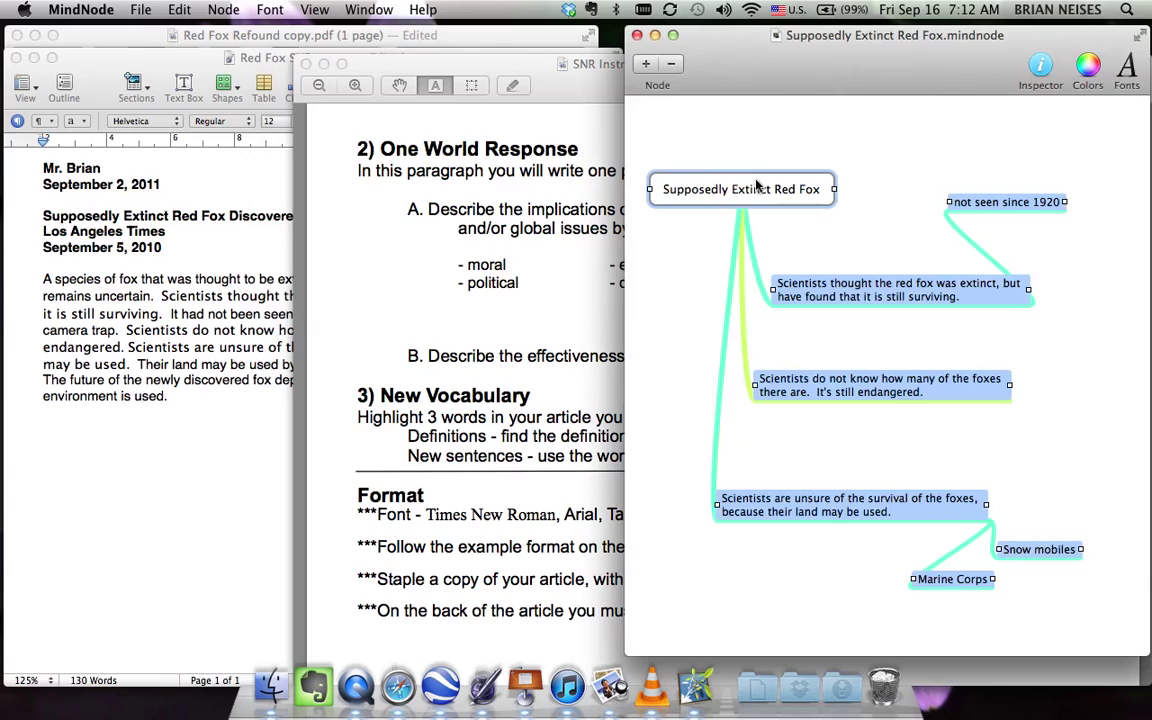
{"action": "left_click", "coordinate": [885, 333]}
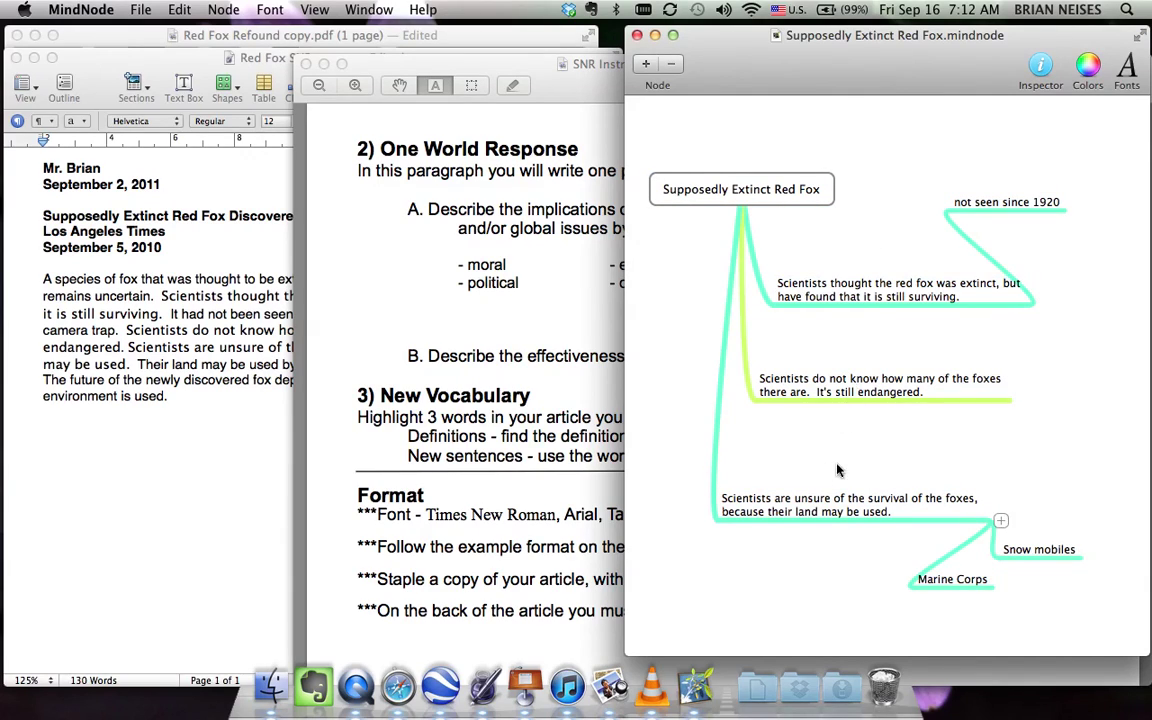
{"action": "left_click", "coordinate": [858, 425]}
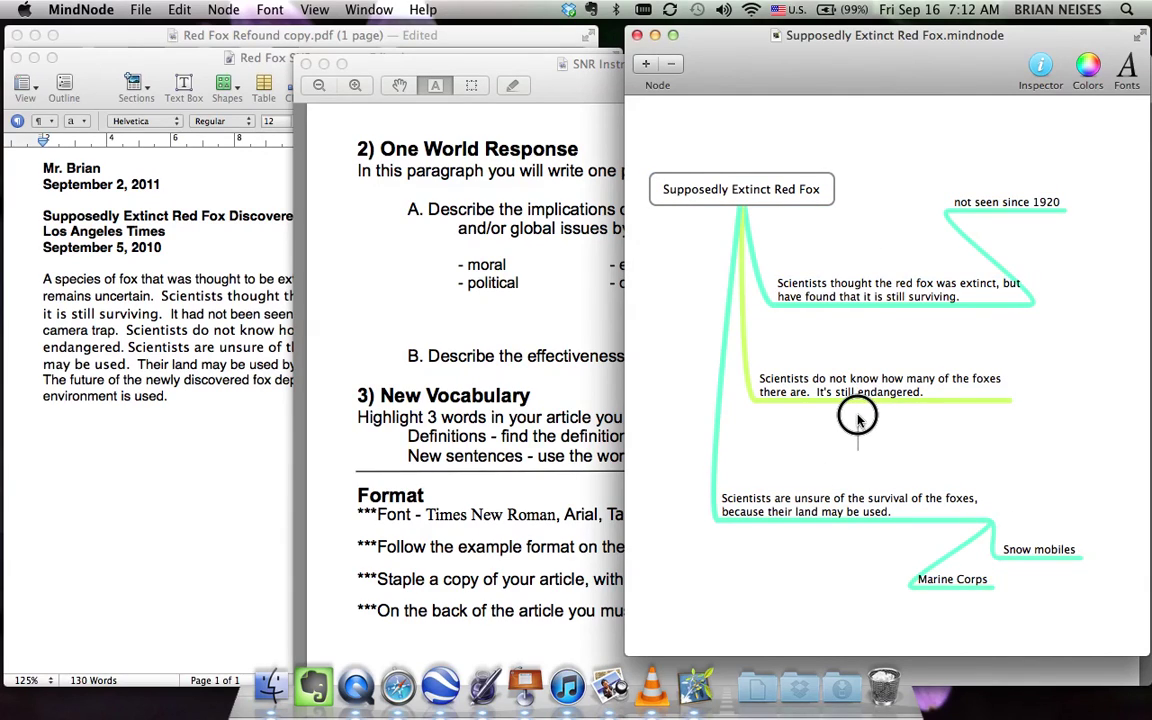
{"action": "left_click", "coordinate": [870, 432]}
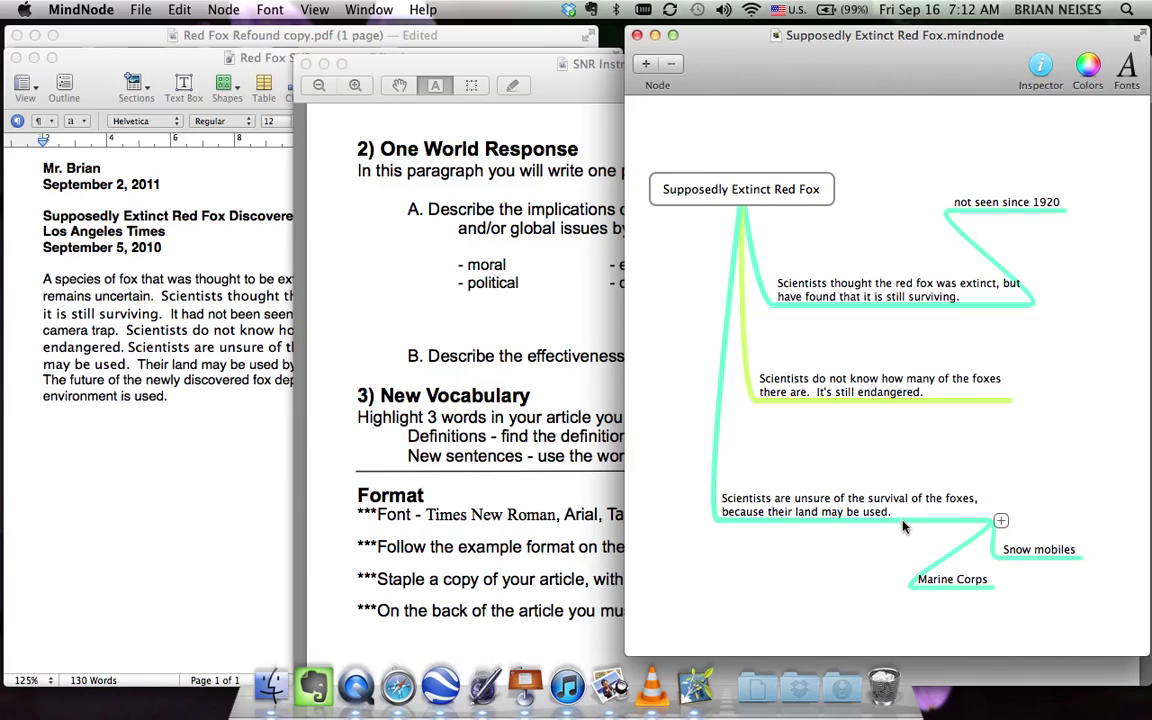
{"action": "left_click", "coordinate": [965, 584]}
{"action": "left_click", "coordinate": [1045, 549]}
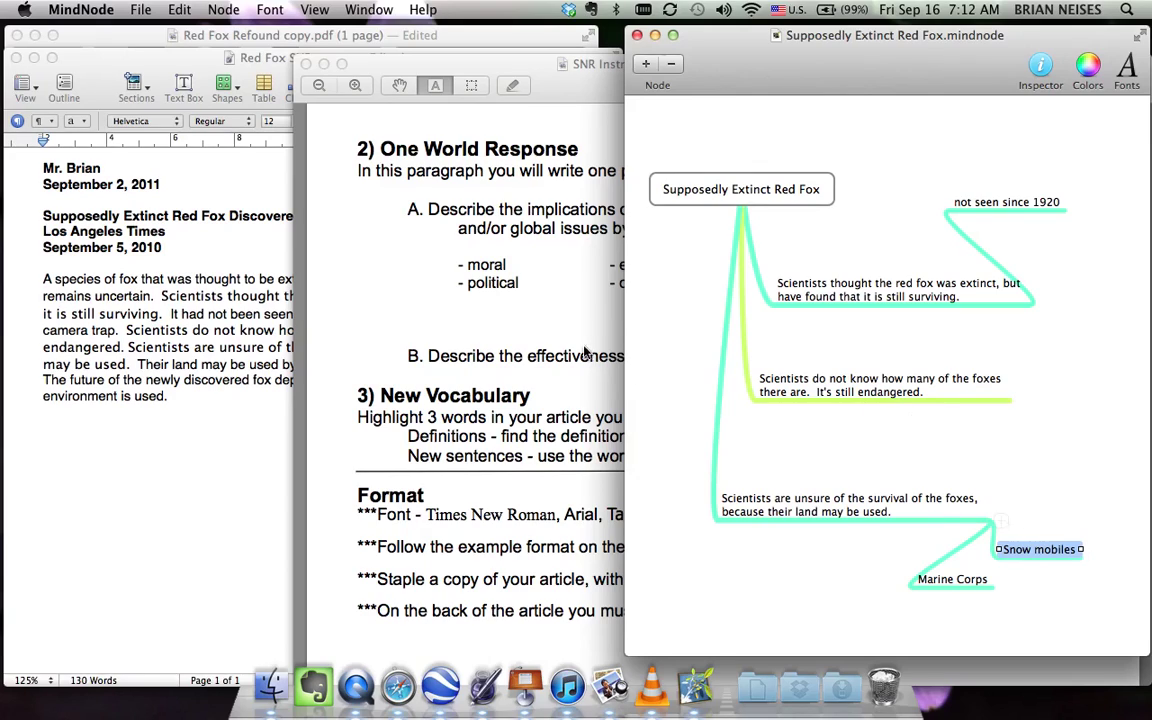
{"action": "left_click", "coordinate": [955, 579]}
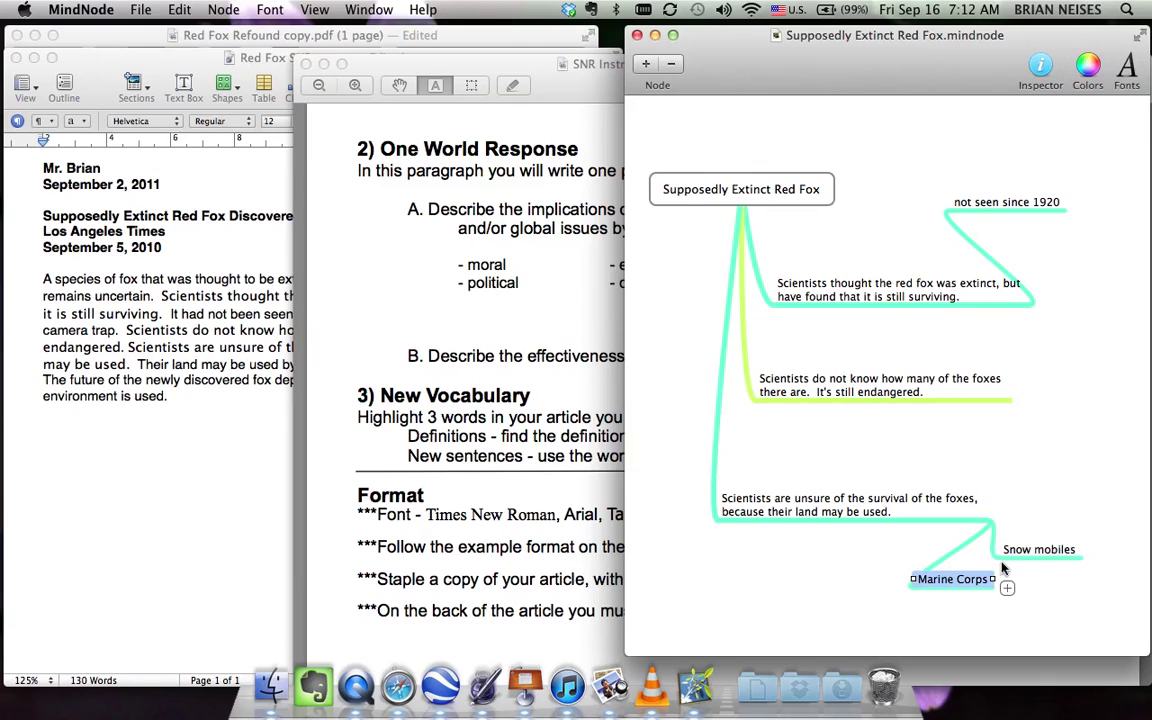
{"action": "left_click", "coordinate": [1040, 551]}
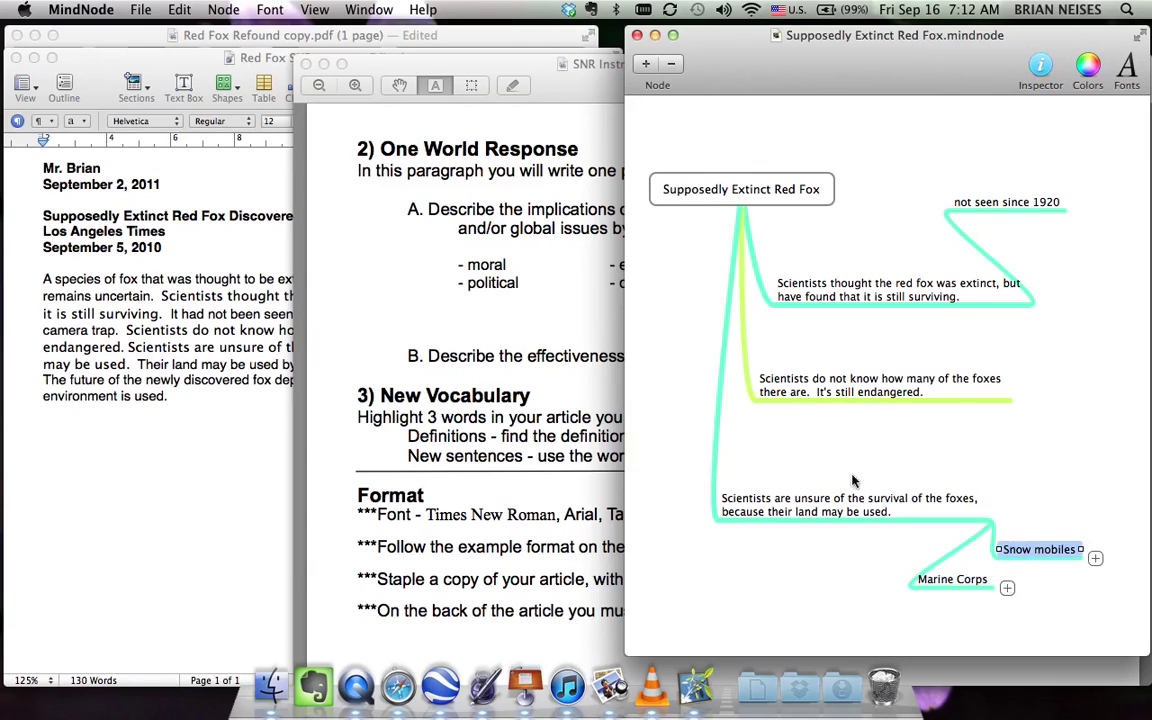
{"action": "left_click", "coordinate": [560, 372]}
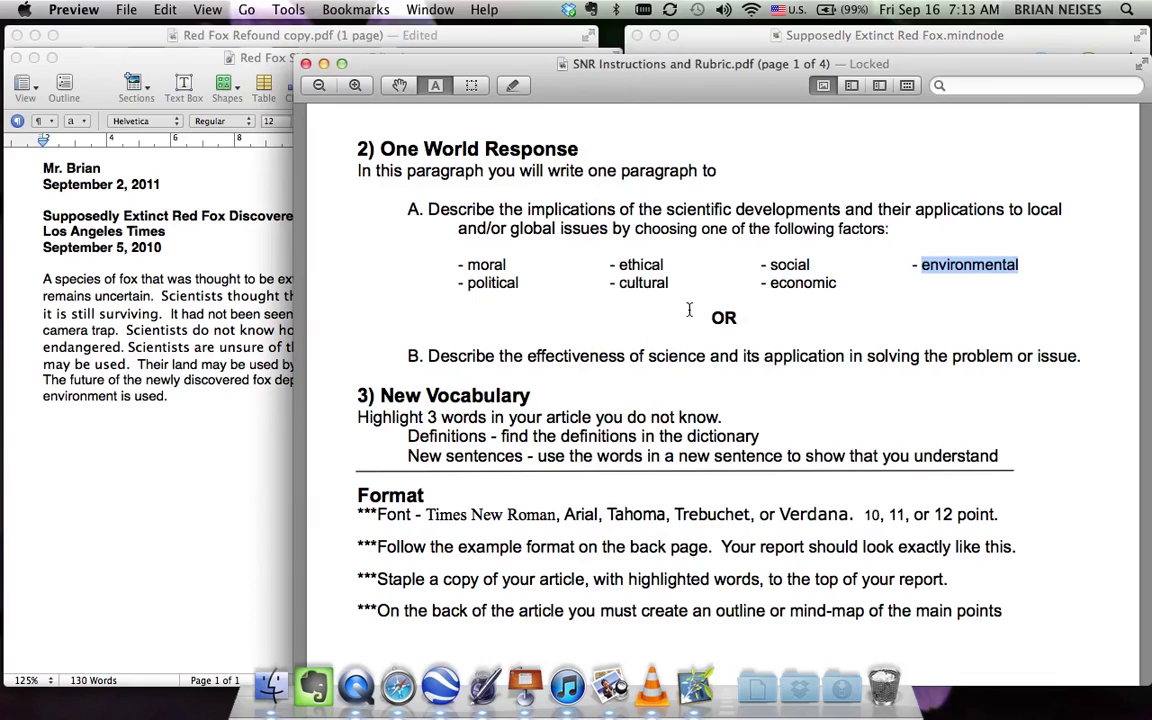
Highlight the economic and local factors in the instructions, then return to the Red Fox SNR draft
{"action": "left_click", "coordinate": [808, 283]}
{"action": "double_click", "coordinate": [808, 283]}
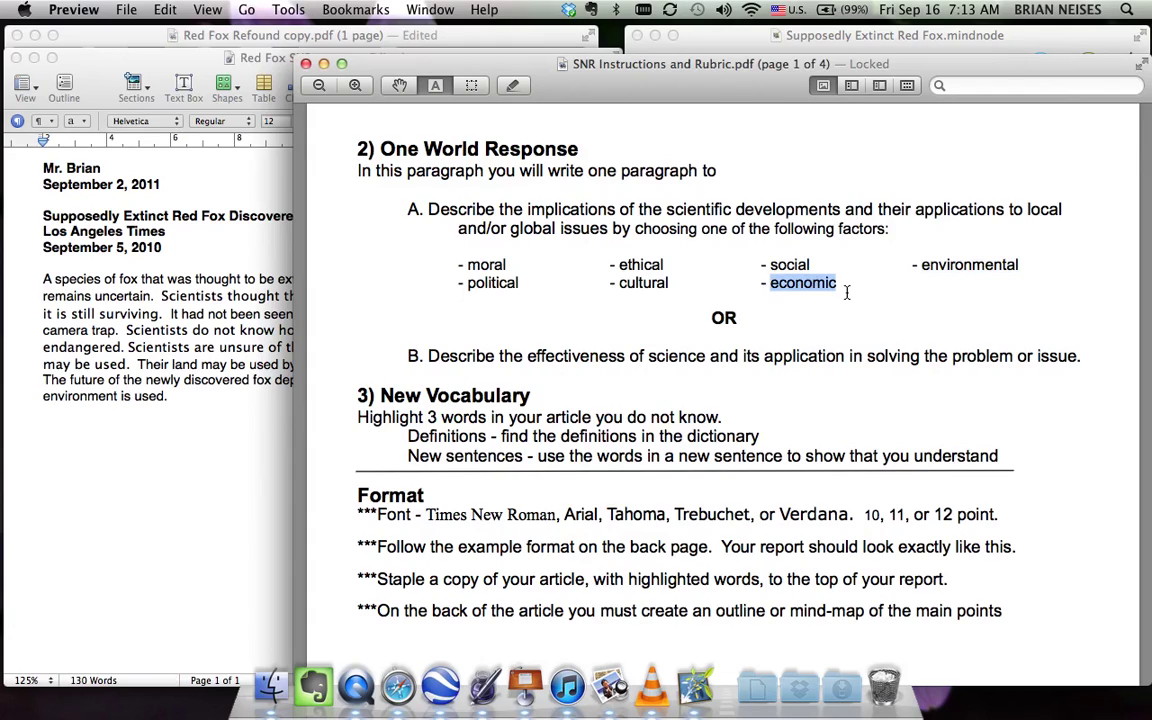
{"action": "double_click", "coordinate": [1040, 212]}
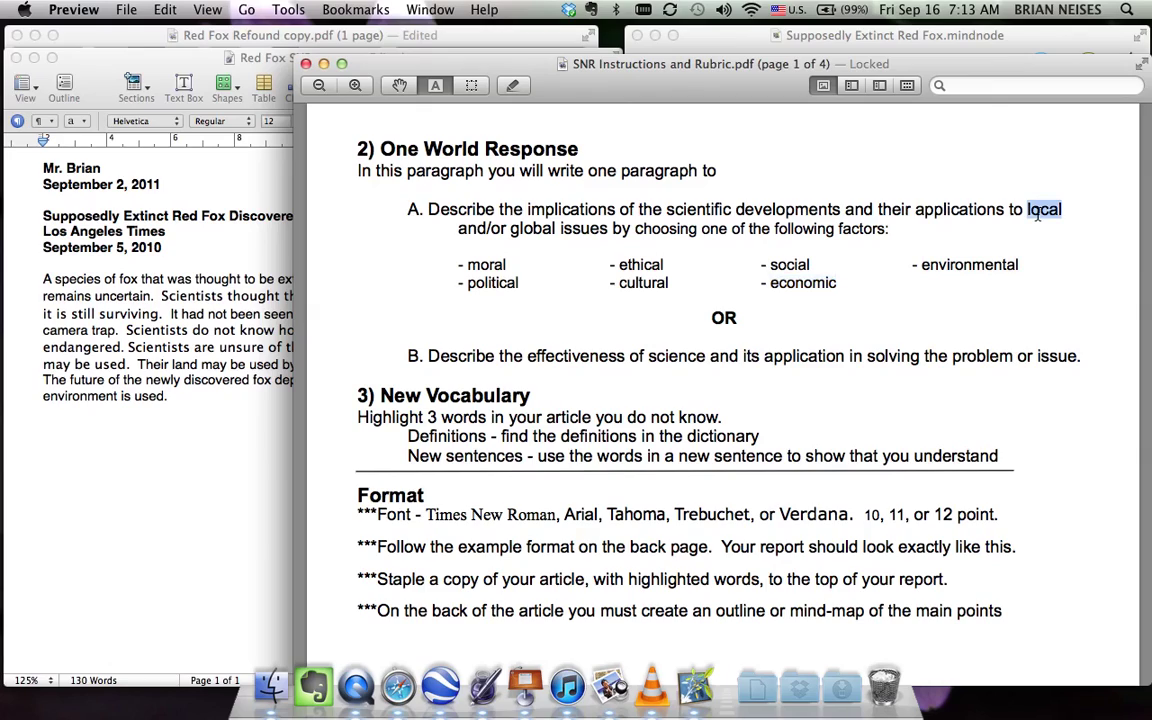
{"action": "double_click", "coordinate": [808, 283]}
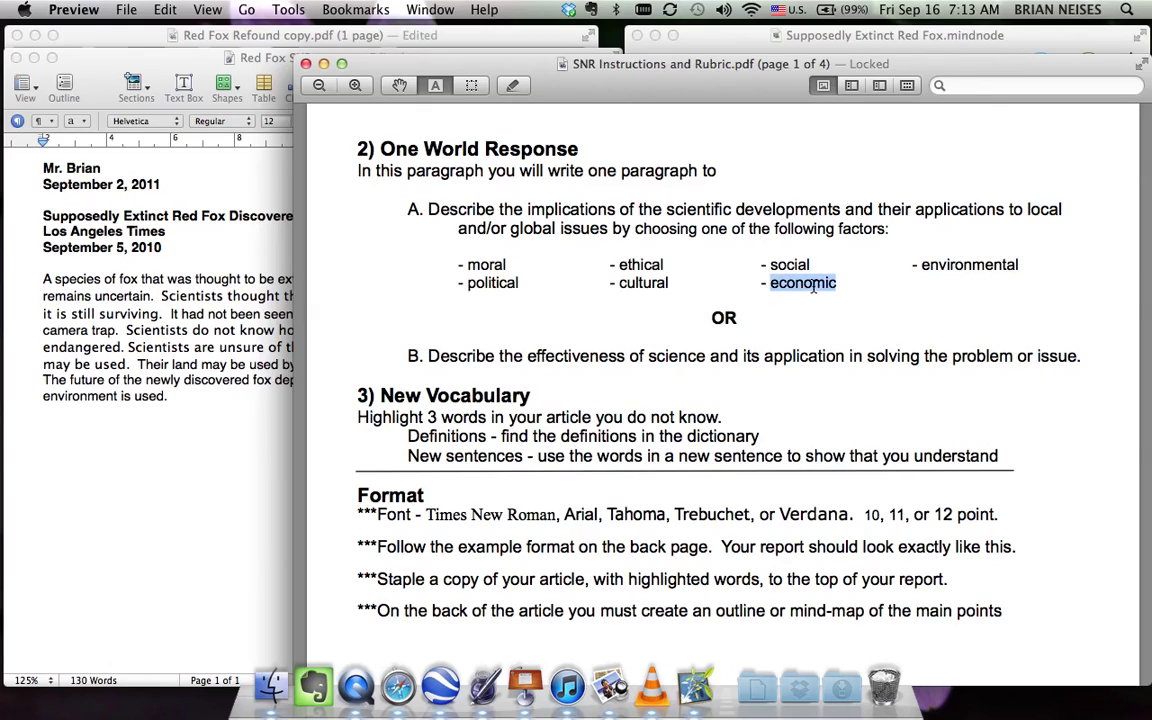
{"action": "left_click", "coordinate": [232, 410]}
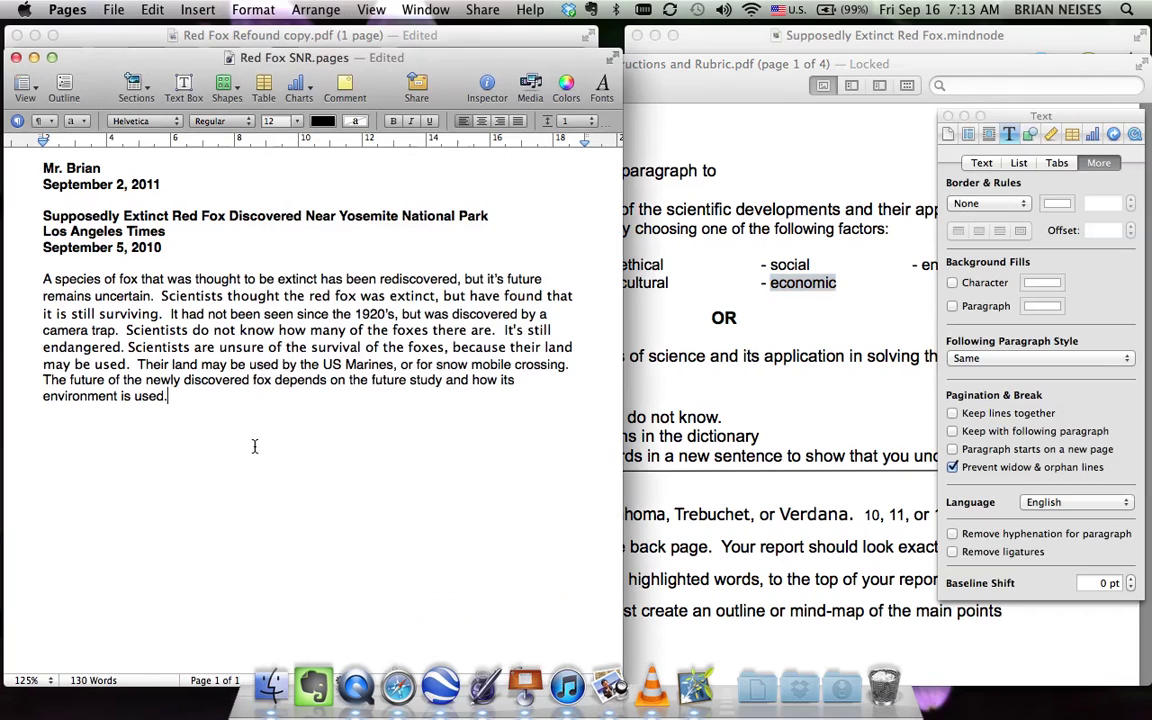
Add a One World branch off the root topic of the red fox map
{"action": "left_click", "coordinate": [720, 40]}
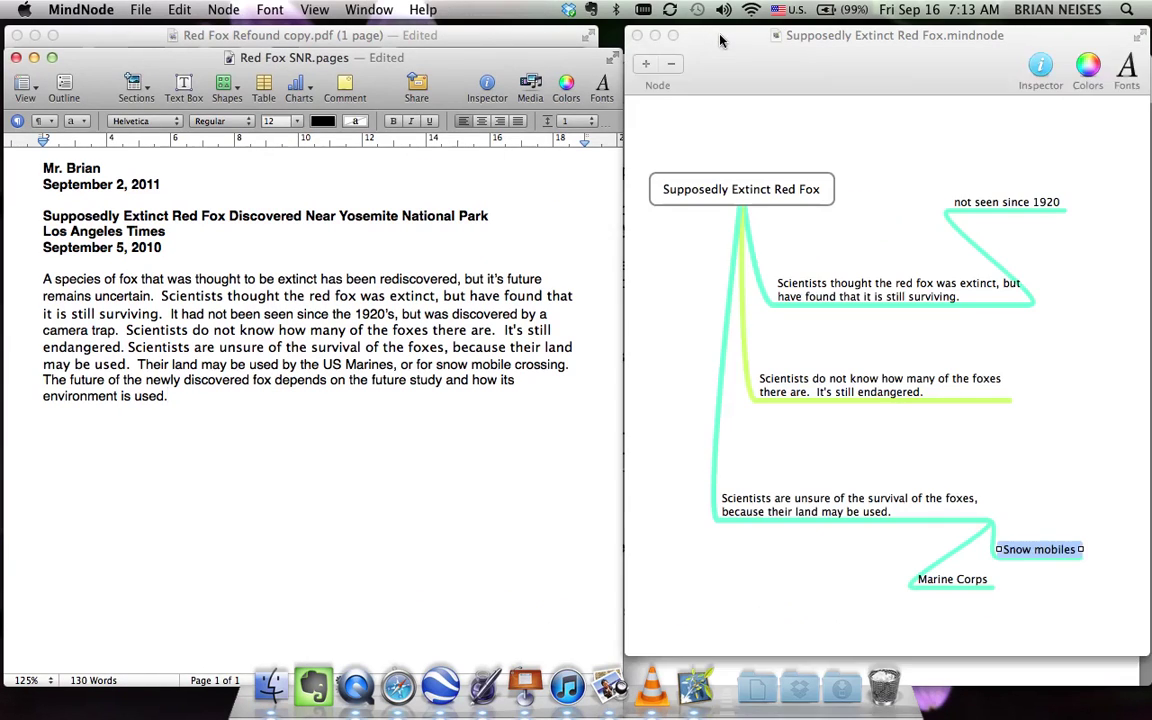
{"action": "left_click", "coordinate": [852, 160]}
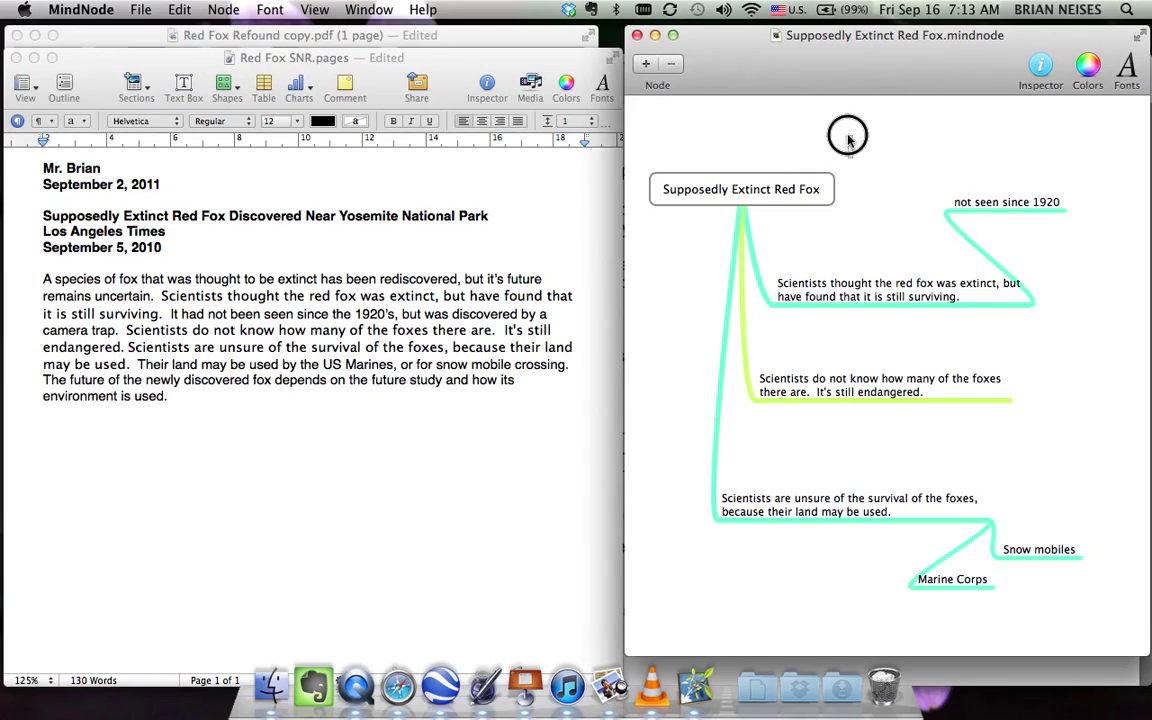
{"action": "mouse_move", "coordinate": [869, 159]}
{"action": "left_mouse_down"}
{"action": "mouse_move", "coordinate": [852, 150]}
{"action": "mouse_move", "coordinate": [869, 167]}
{"action": "mouse_move", "coordinate": [864, 159]}
{"action": "left_mouse_up"}
{"action": "scroll", "coordinate": [827, 154], "scroll_direction": "left", "scroll_amount": 5}
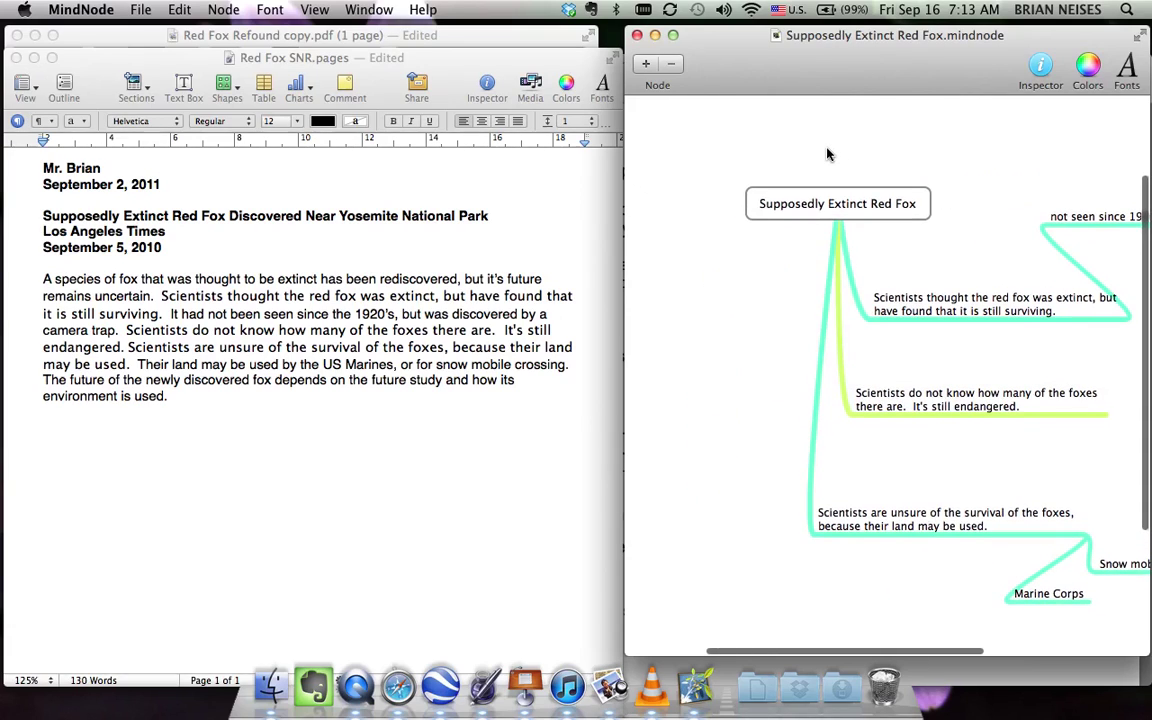
{"action": "scroll", "coordinate": [827, 154], "scroll_direction": "up", "scroll_amount": 5}
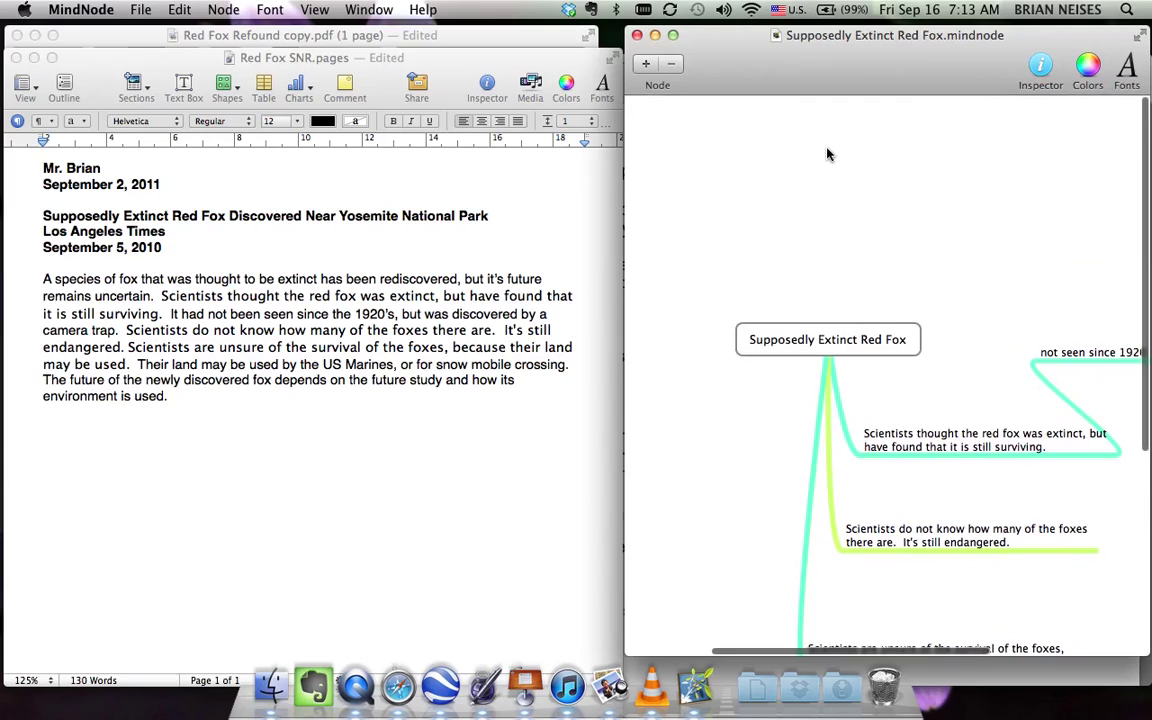
{"action": "scroll", "coordinate": [827, 154], "scroll_direction": "up", "scroll_amount": 1}
{"action": "mouse_move", "coordinate": [808, 338]}
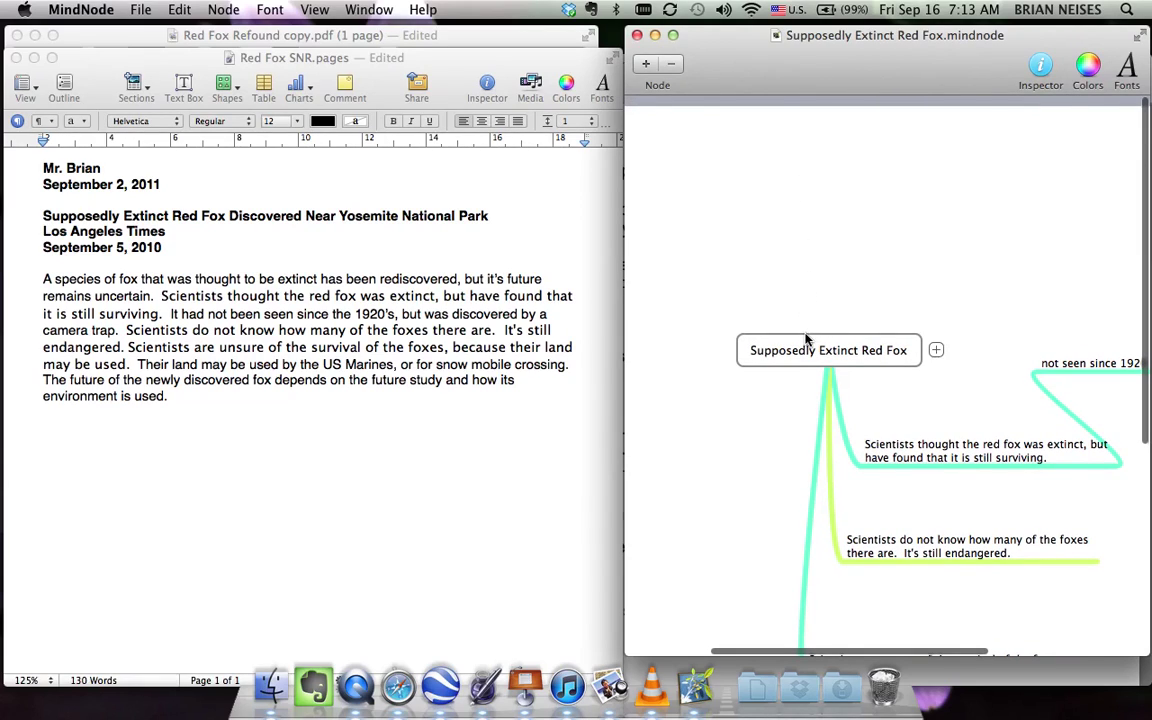
{"action": "left_click_drag", "start_coordinate": [937, 358], "coordinate": [757, 186]}
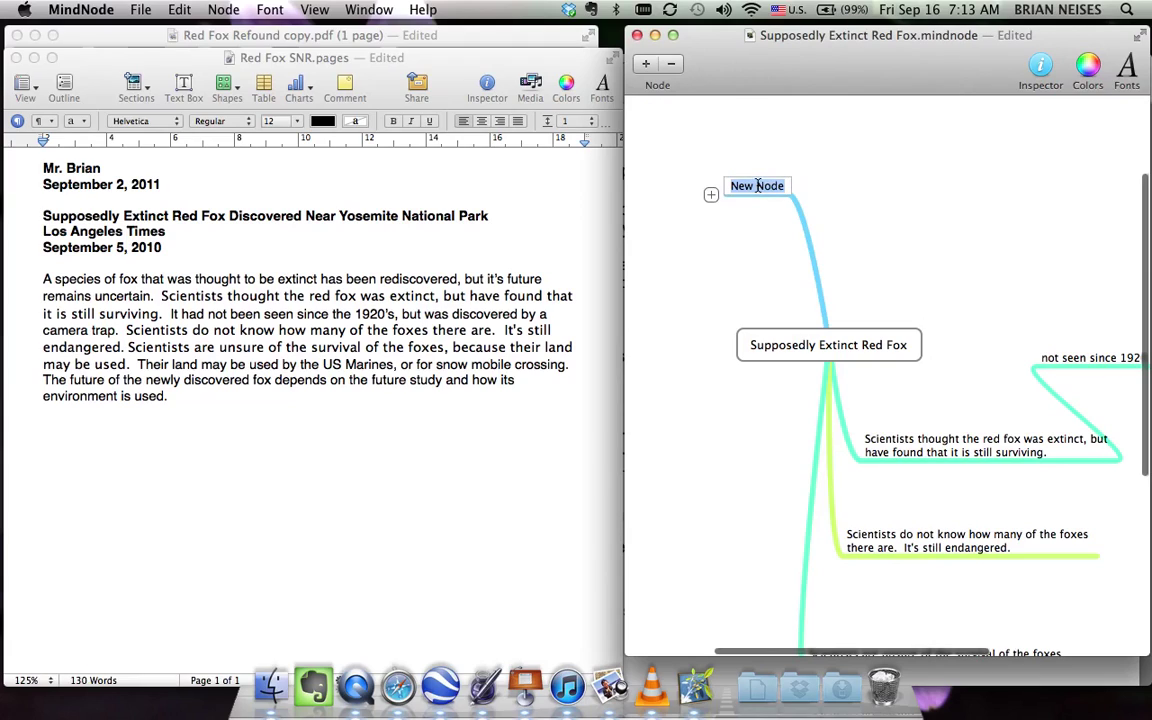
{"action": "type", "text": "One"}
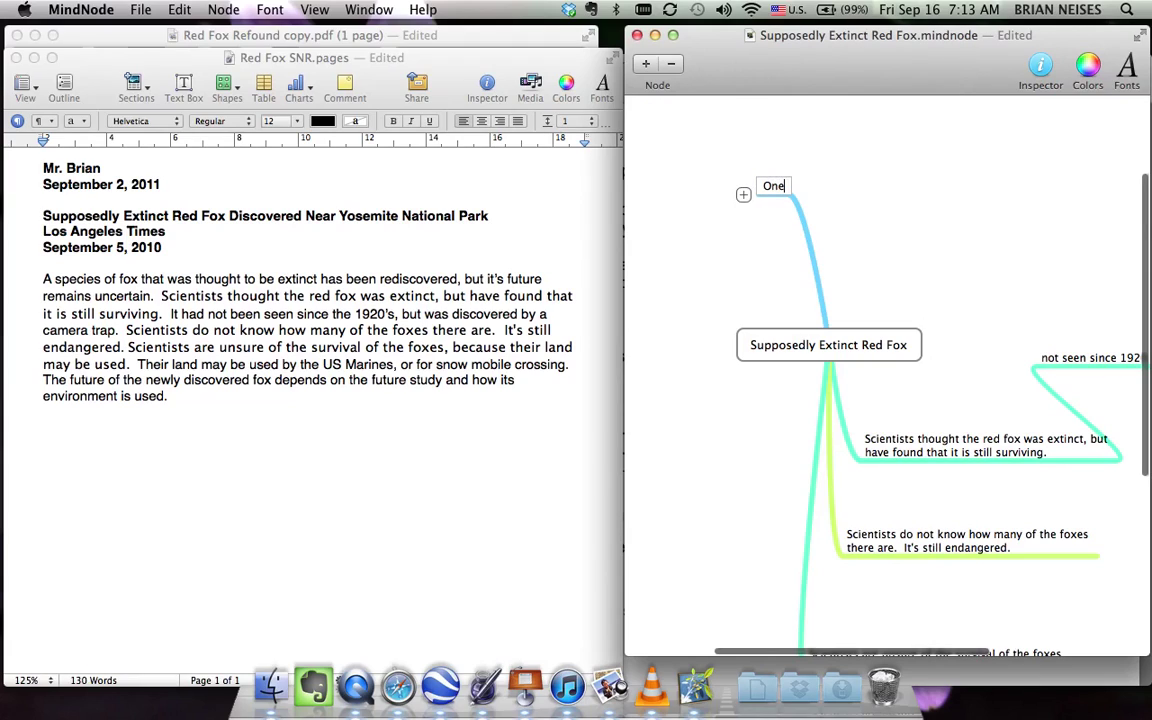
{"action": "type", "text": " Worlrd"}
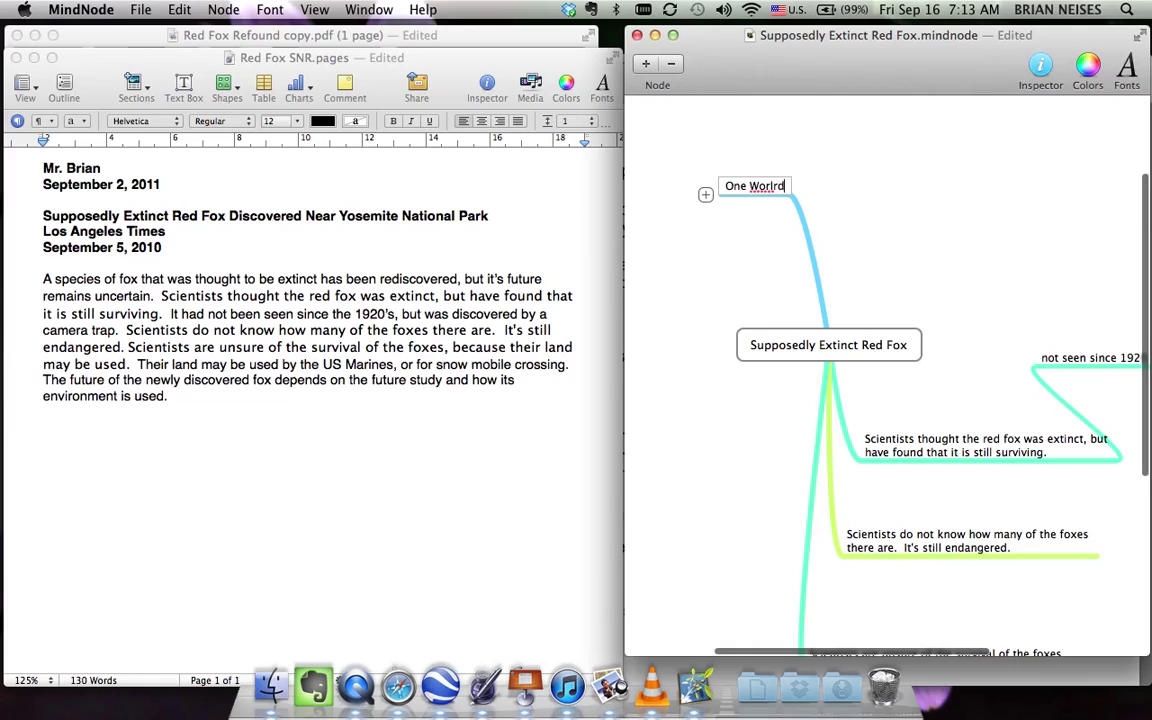
{"action": "key", "text": "BackSpace"}
{"action": "key", "text": "BackSpace"}
{"action": "type", "text": "d"}
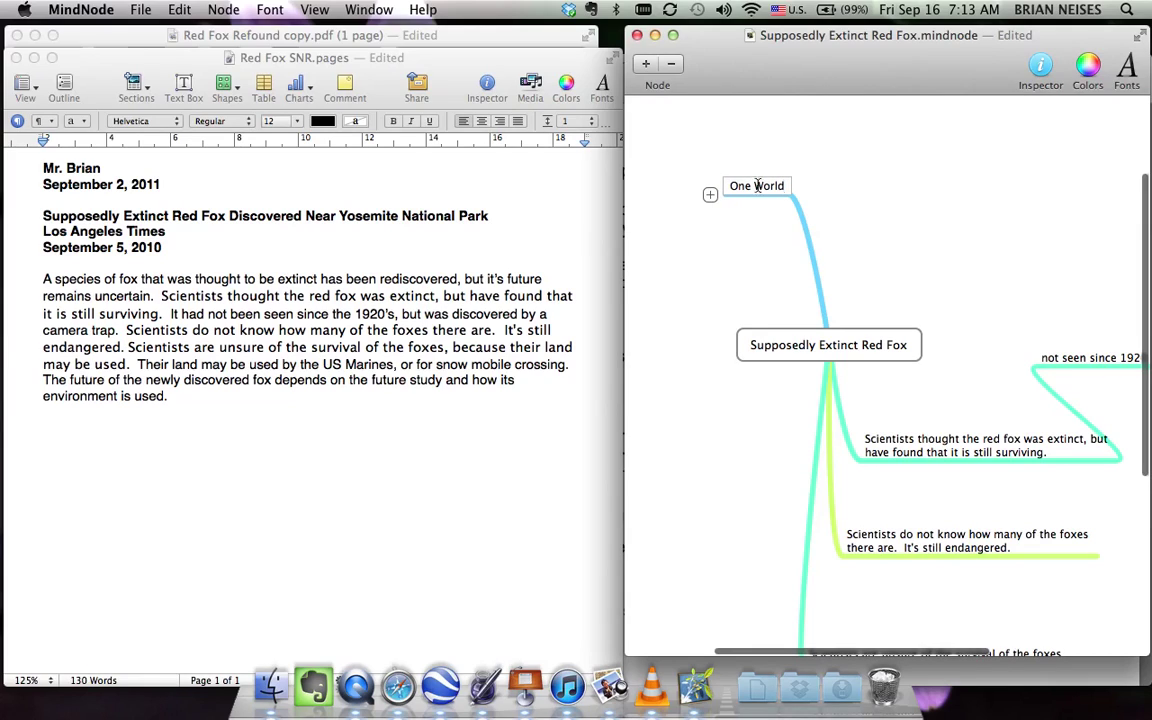
{"action": "left_click", "coordinate": [830, 193]}
{"action": "left_click", "coordinate": [762, 197]}
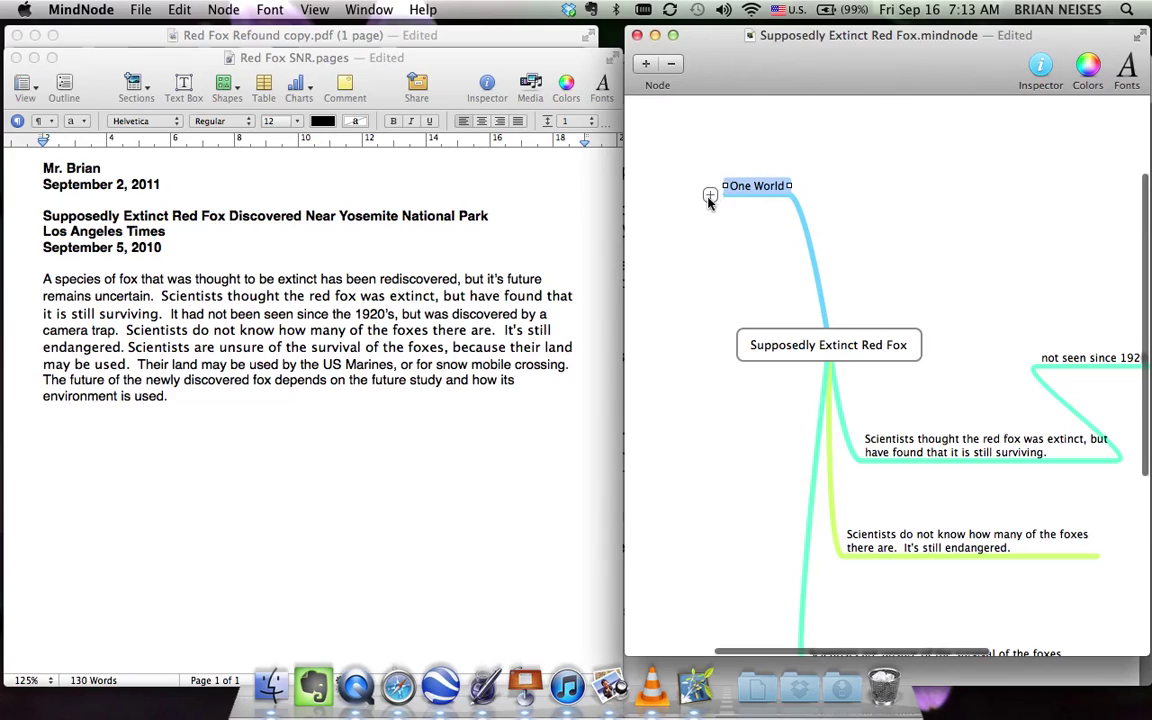
Add Local Issue under One World, with a Sierra Nevada Mountains child
{"action": "left_click_drag", "start_coordinate": [709, 198], "coordinate": [895, 129]}
{"action": "double_click", "coordinate": [891, 128]}
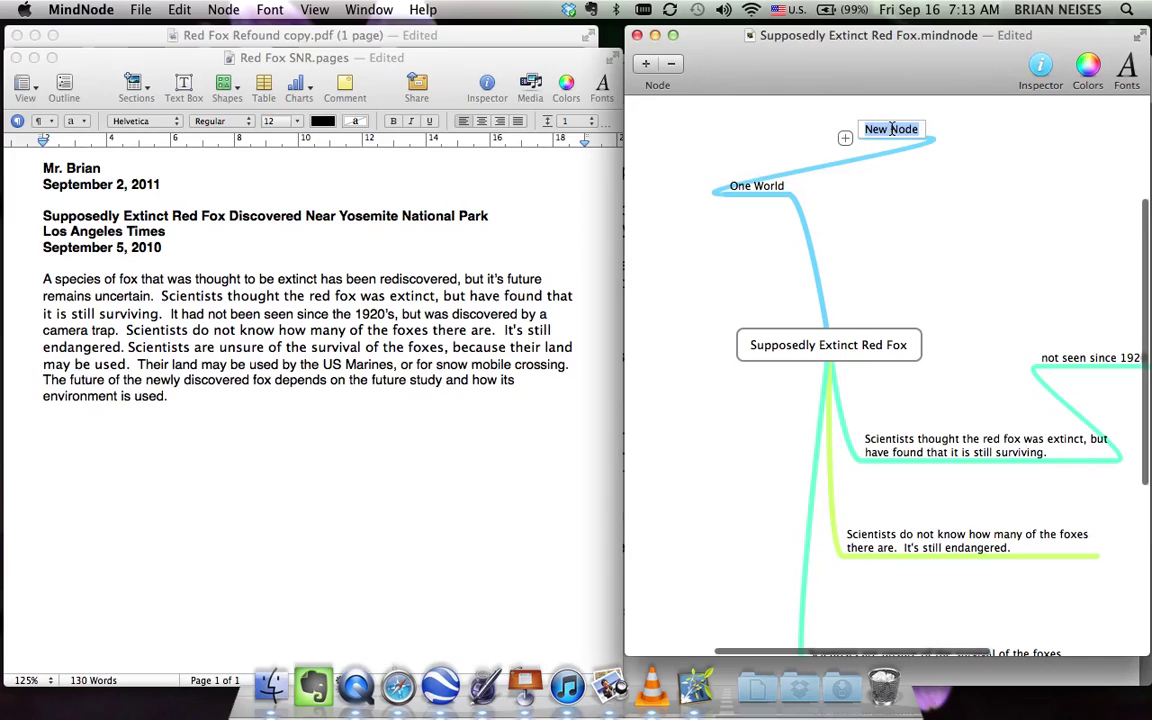
{"action": "type", "text": "Locac"}
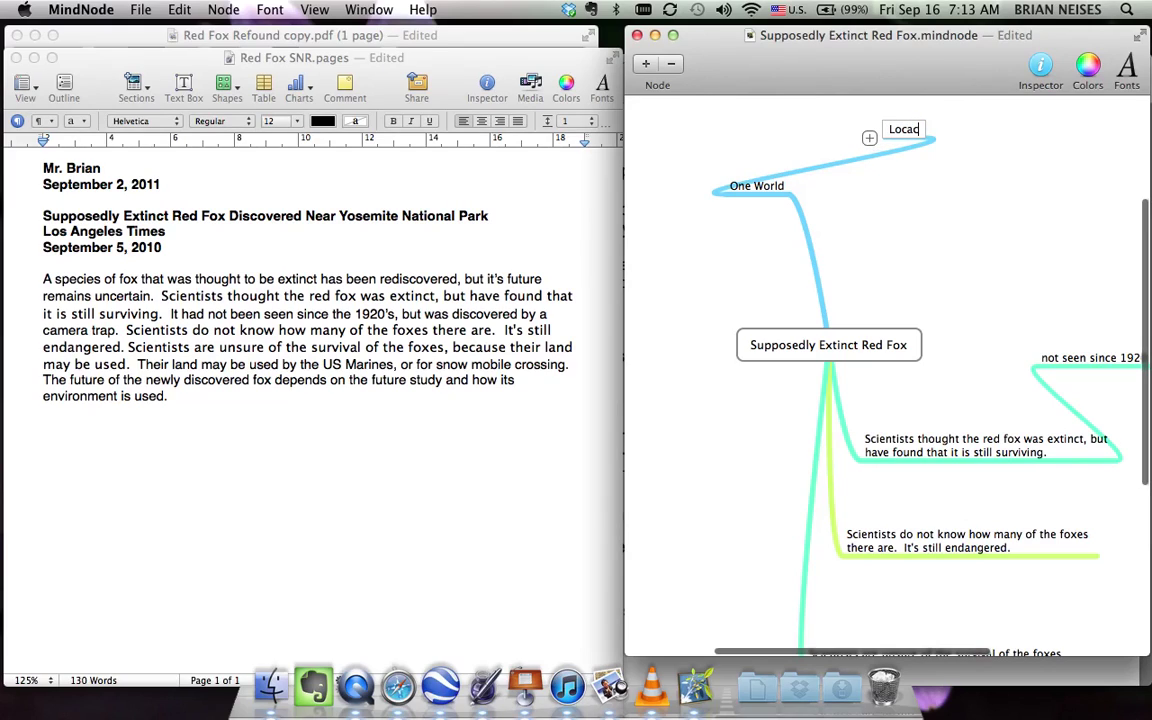
{"action": "key", "text": "BackSpace"}
{"action": "type", "text": "l i"}
{"action": "key", "text": "BackSpace"}
{"action": "type", "text": "Issue"}
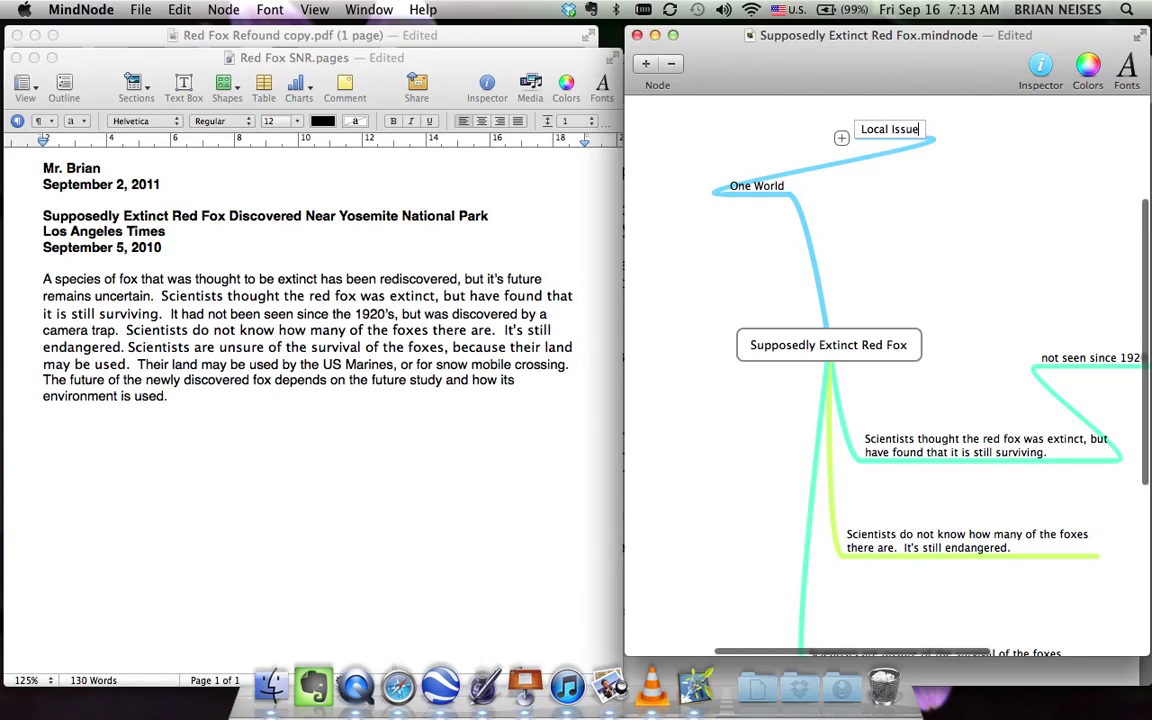
{"action": "left_click", "coordinate": [897, 183]}
{"action": "mouse_move", "coordinate": [890, 133]}
{"action": "left_click", "coordinate": [842, 140]}
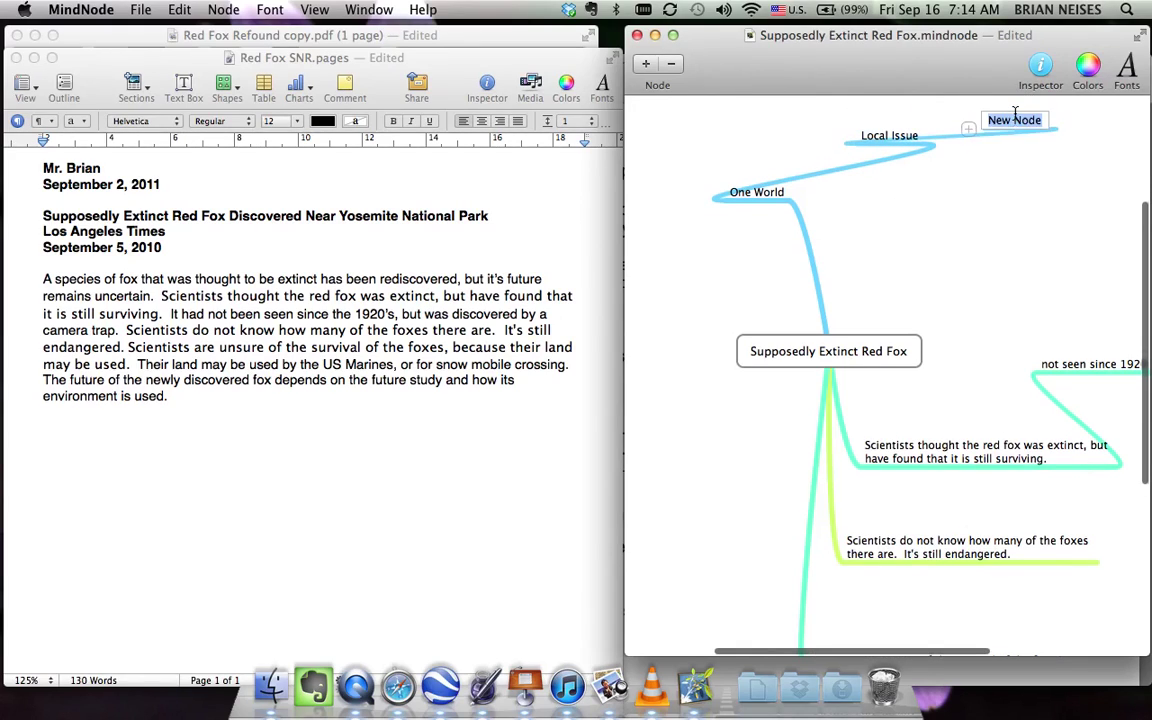
{"action": "type", "text": "Sierra N"}
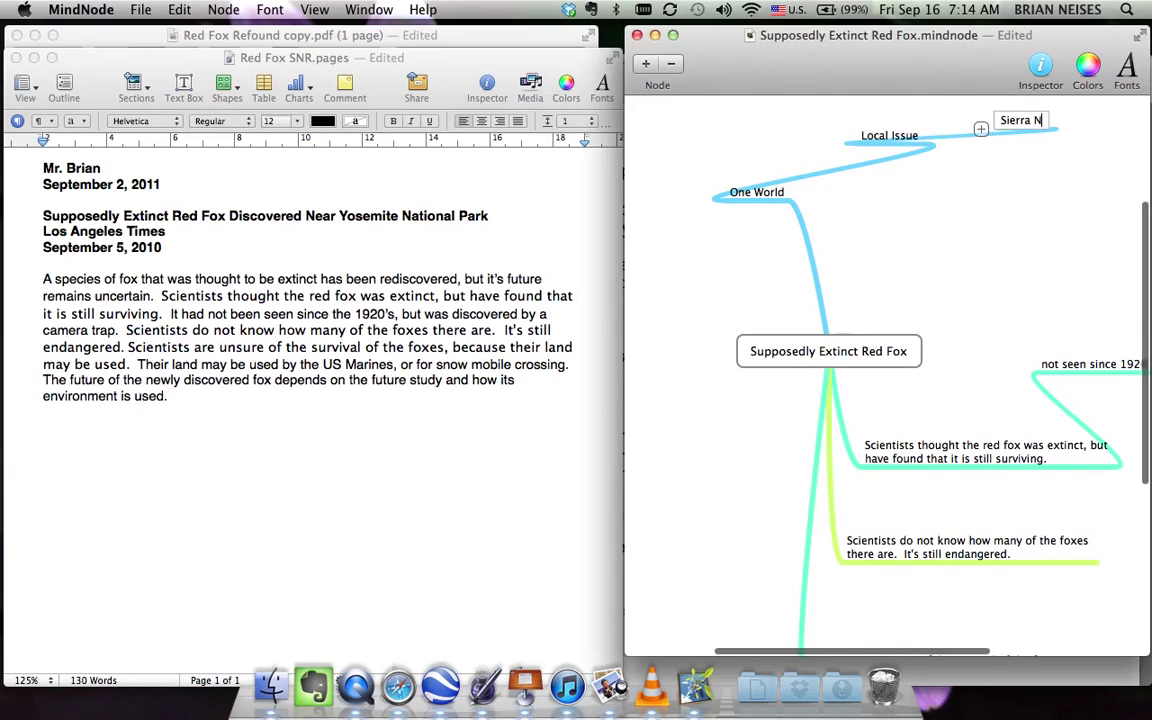
{"action": "type", "text": "evada M"}
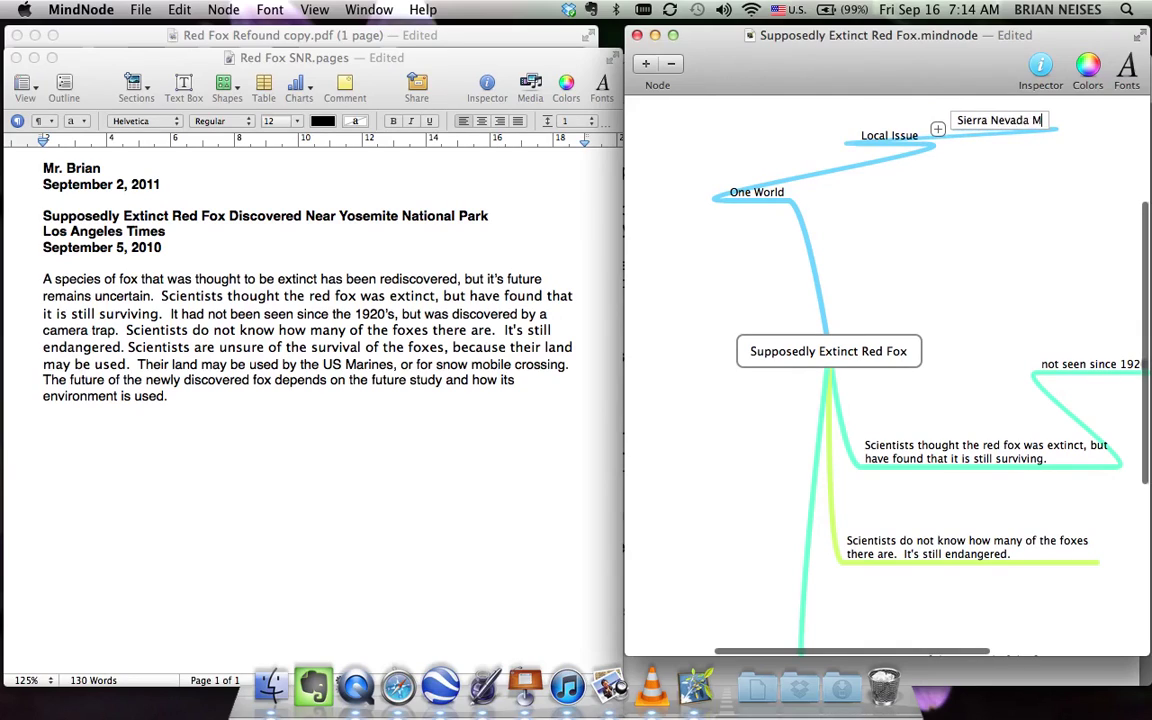
{"action": "type", "text": "ountains"}
{"action": "key", "text": "Return"}
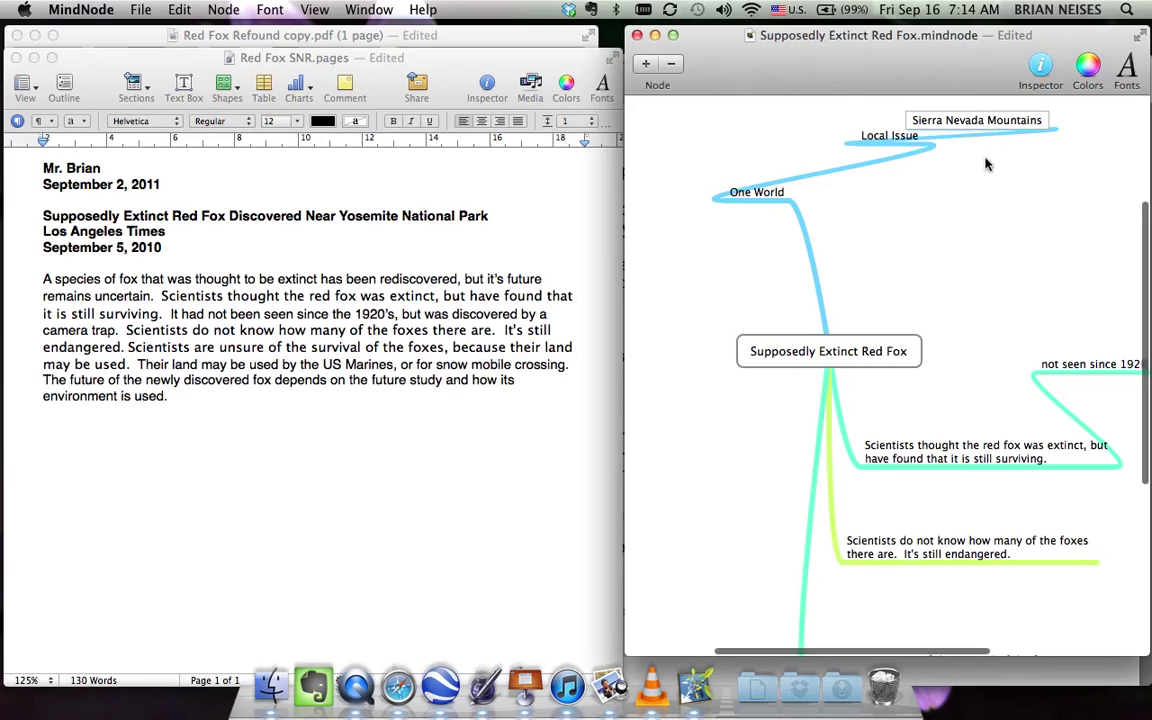
Add an Economic node under Local Issue with children Marines and Snow Mobiles
{"action": "mouse_move", "coordinate": [862, 138]}
{"action": "left_click_drag", "start_coordinate": [843, 144], "coordinate": [1028, 167]}
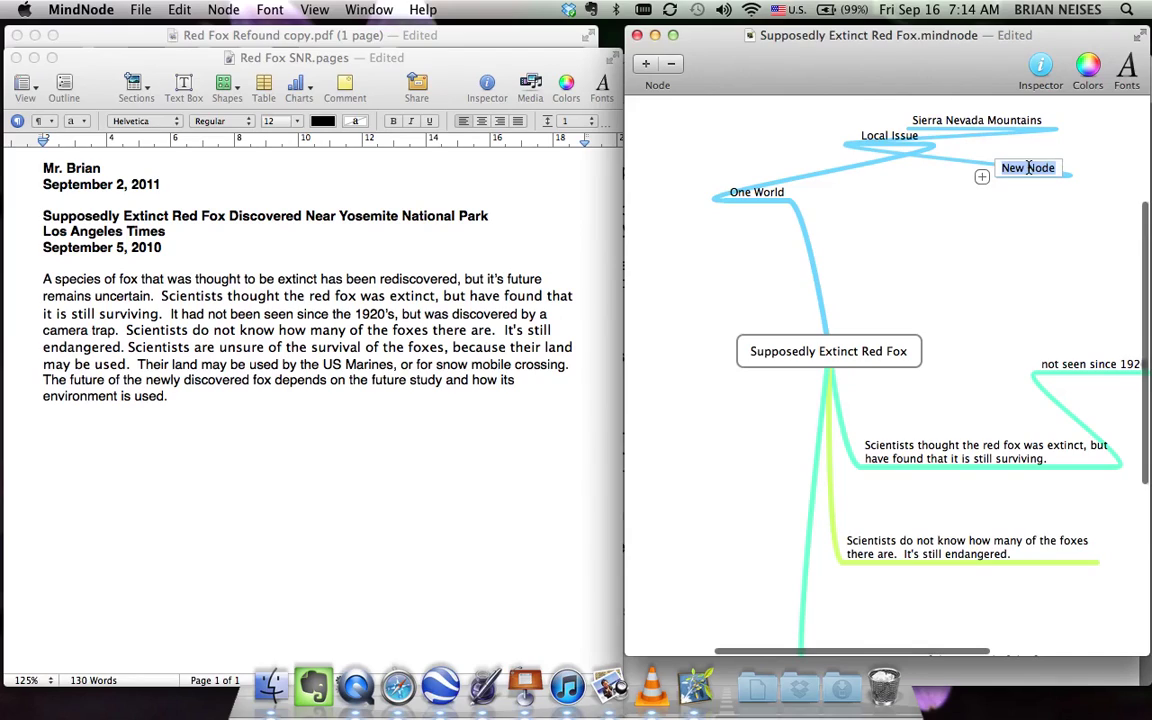
{"action": "type", "text": "Economic"}
{"action": "left_click", "coordinate": [991, 230]}
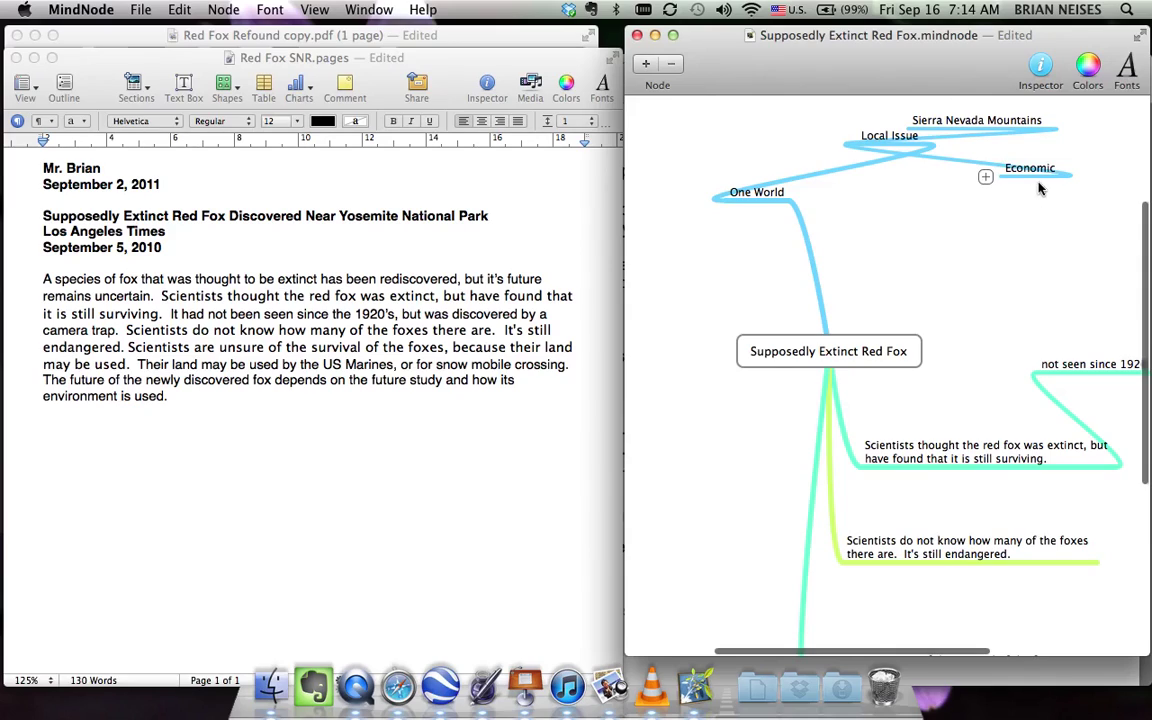
{"action": "left_click_drag", "start_coordinate": [988, 175], "coordinate": [933, 232]}
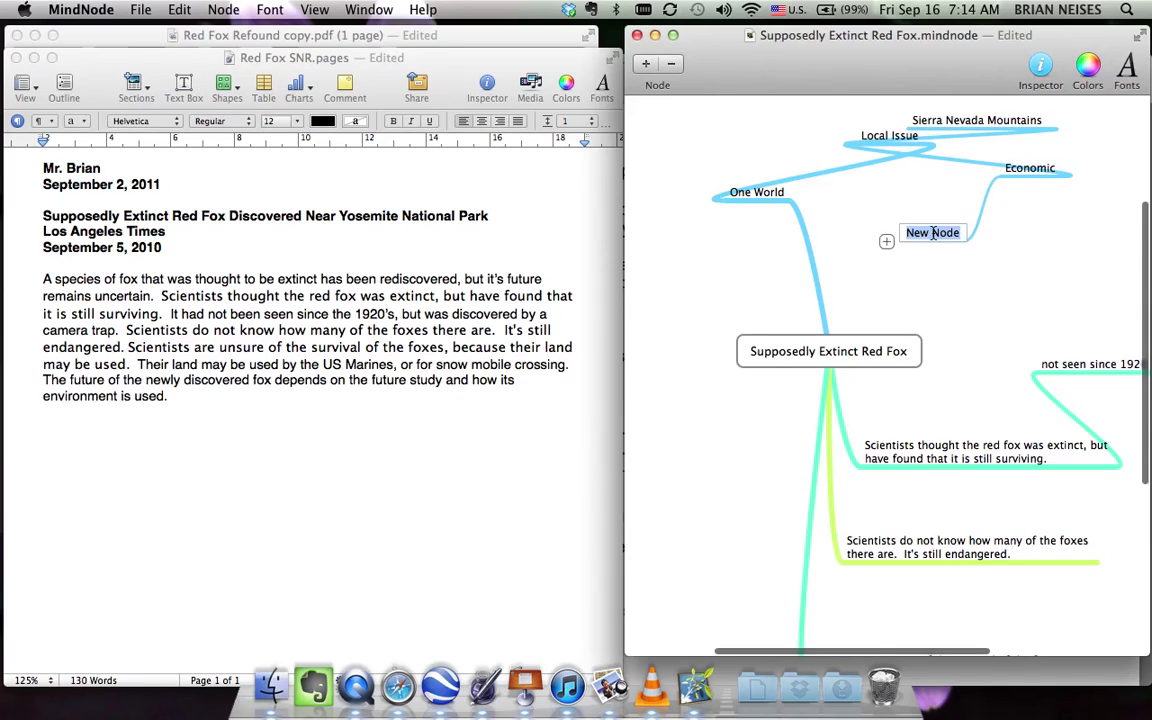
{"action": "type", "text": "Marines"}
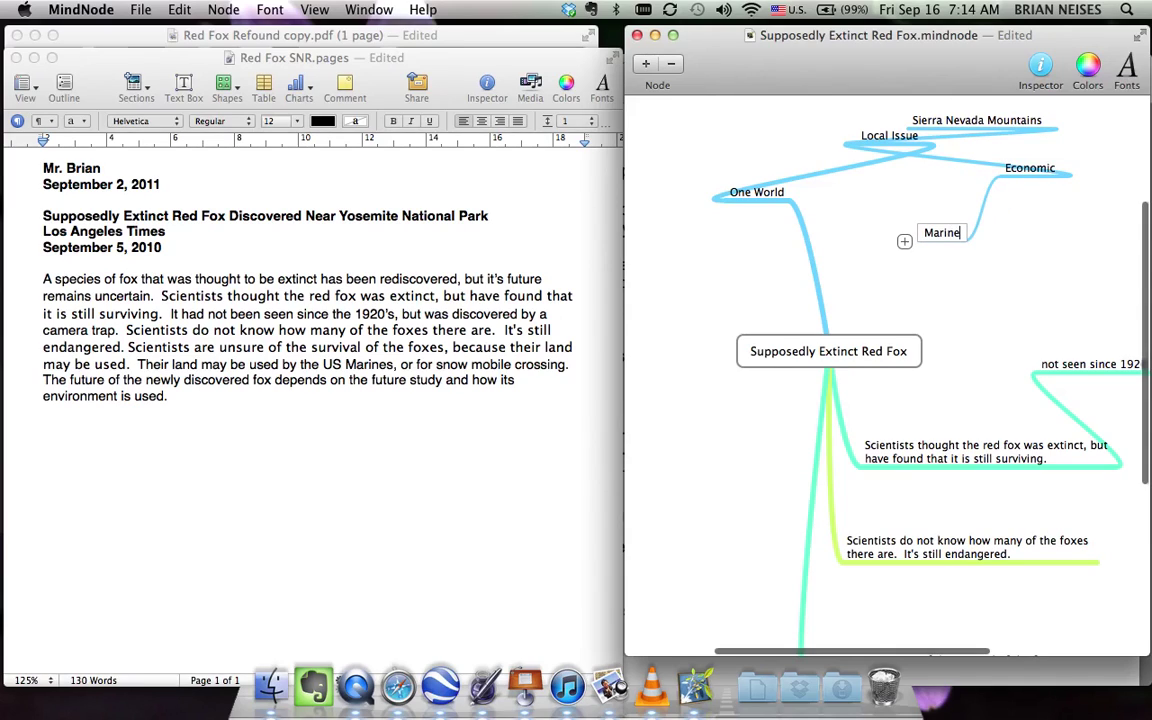
{"action": "left_click", "coordinate": [1015, 233]}
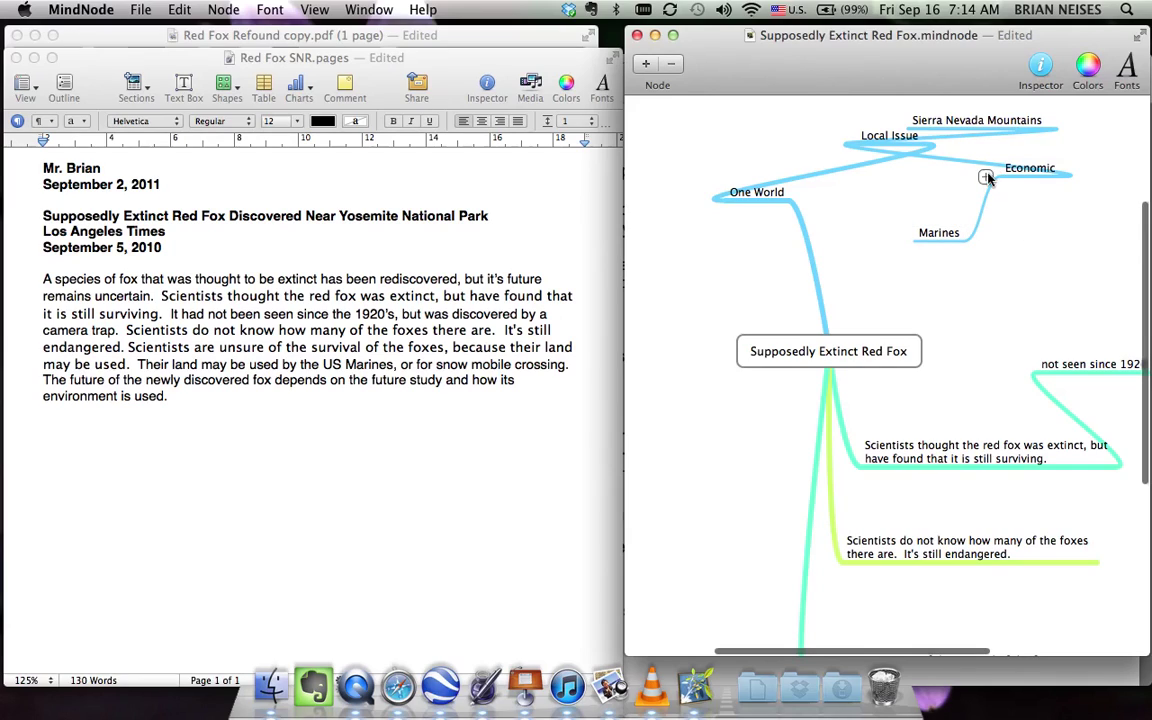
{"action": "left_click_drag", "start_coordinate": [986, 177], "coordinate": [903, 201]}
{"action": "type", "text": "Sno"}
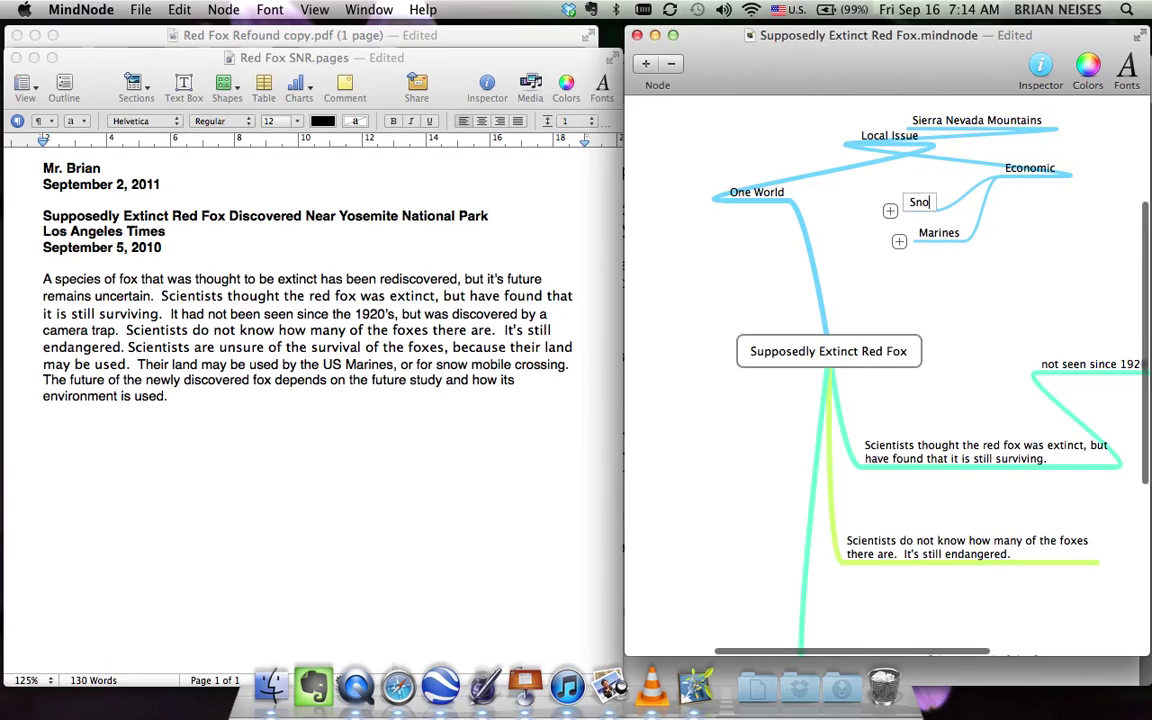
{"action": "type", "text": "m"}
{"action": "key", "text": "BackSpace"}
{"action": "type", "text": "w Mobiles"}
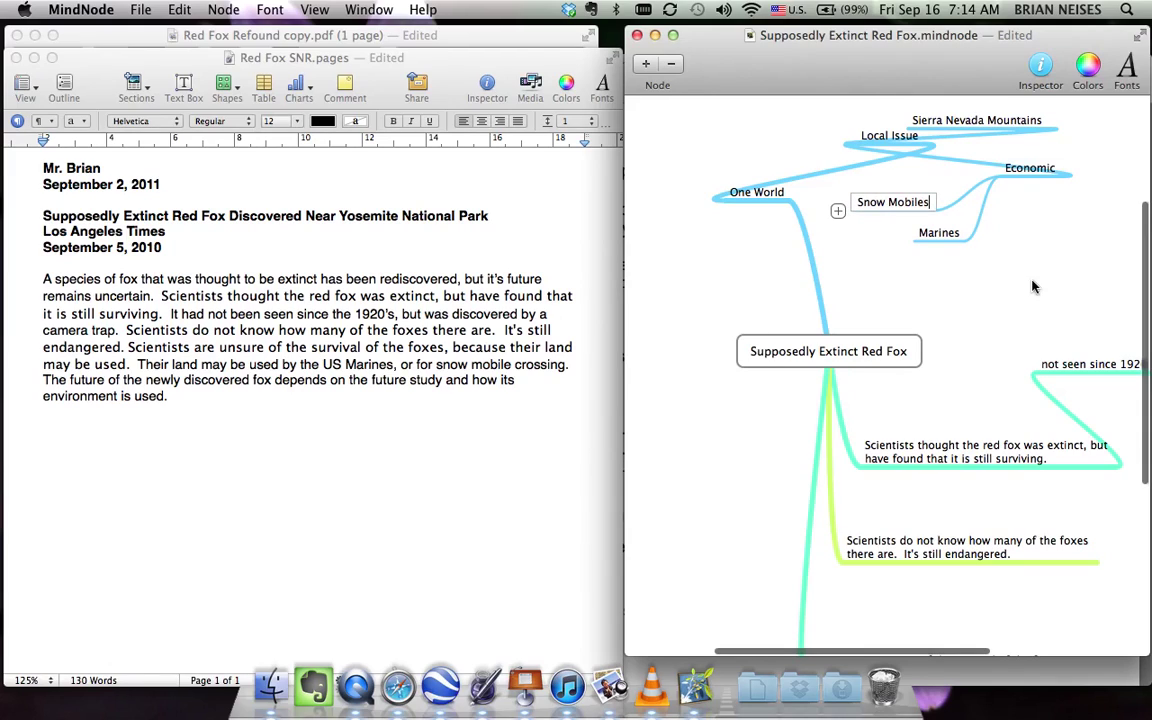
{"action": "key", "text": "Return"}
Move Local Issue left of One World, Sierra Nevada Mountains up-left, and Economic down-left
{"action": "left_click_drag", "start_coordinate": [884, 135], "coordinate": [695, 168]}
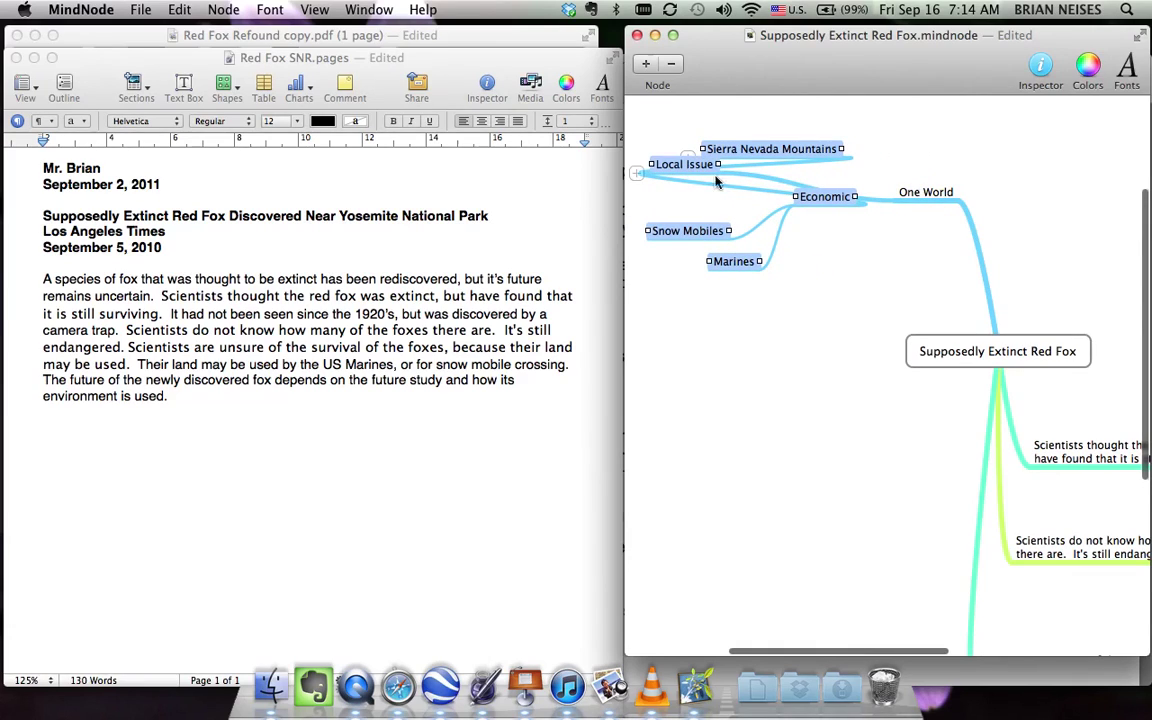
{"action": "left_click", "coordinate": [816, 276]}
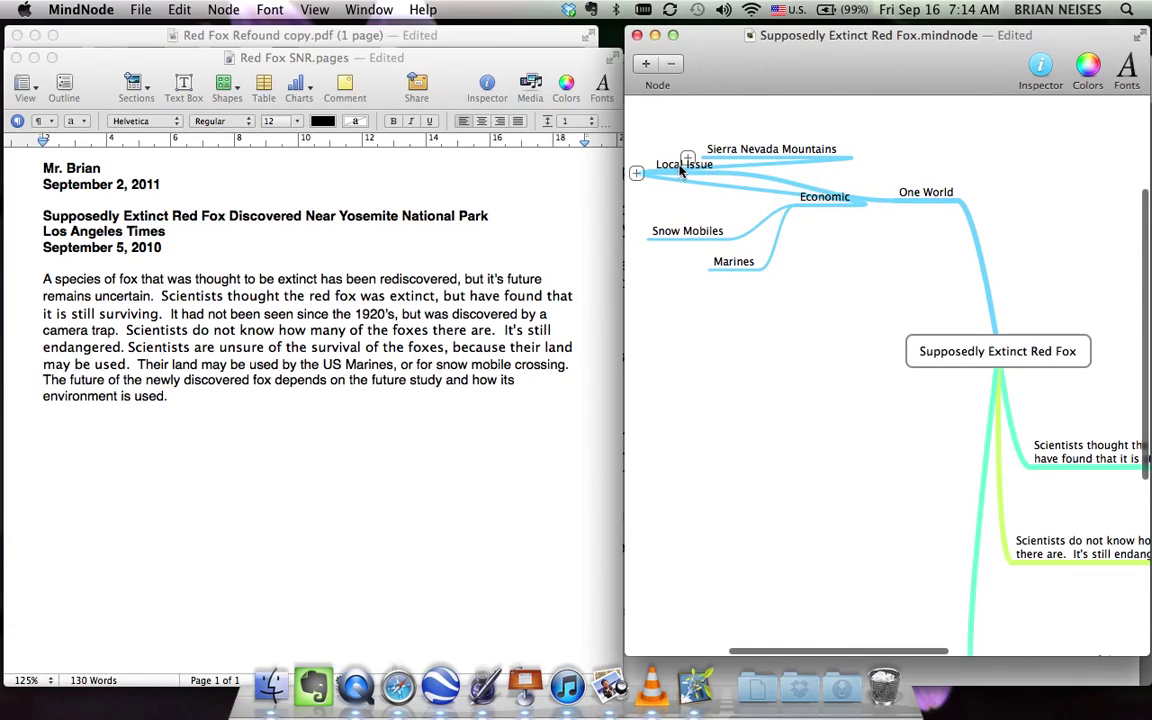
{"action": "left_click_drag", "start_coordinate": [755, 150], "coordinate": [698, 132]}
{"action": "left_click_drag", "start_coordinate": [982, 196], "coordinate": [833, 236]}
{"action": "left_click", "coordinate": [801, 335]}
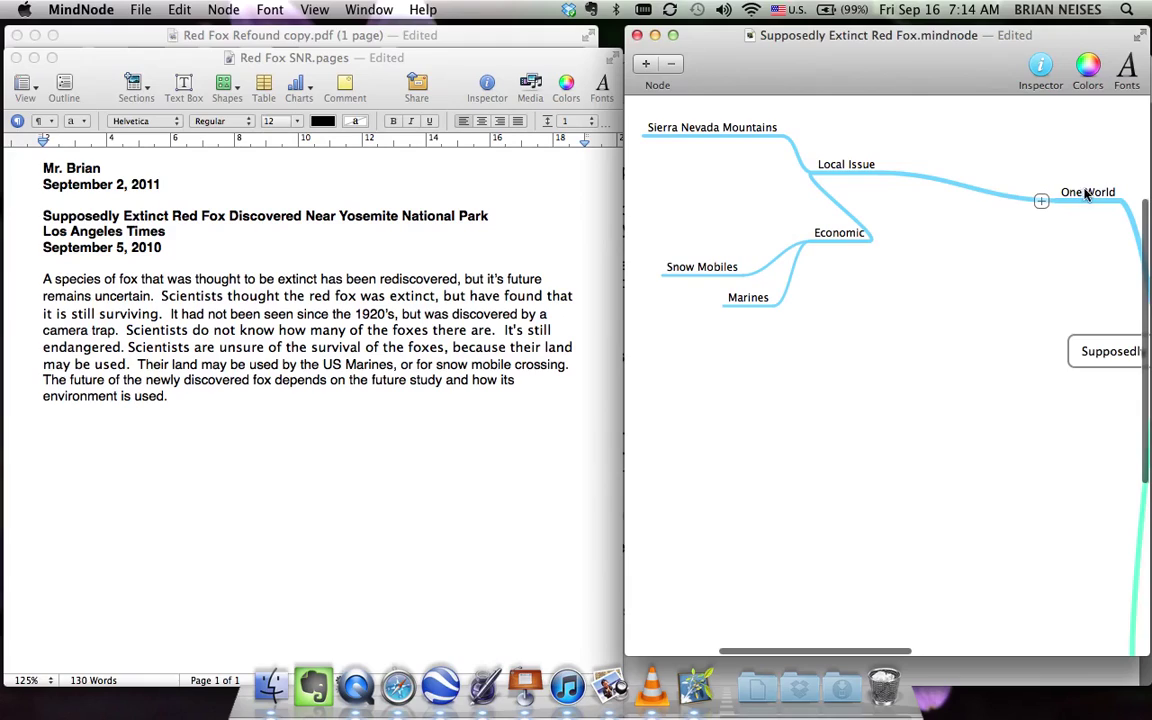
Add an Implications node under One World with a Negative child
{"action": "left_click_drag", "start_coordinate": [1041, 201], "coordinate": [835, 347]}
{"action": "type", "text": "P"}
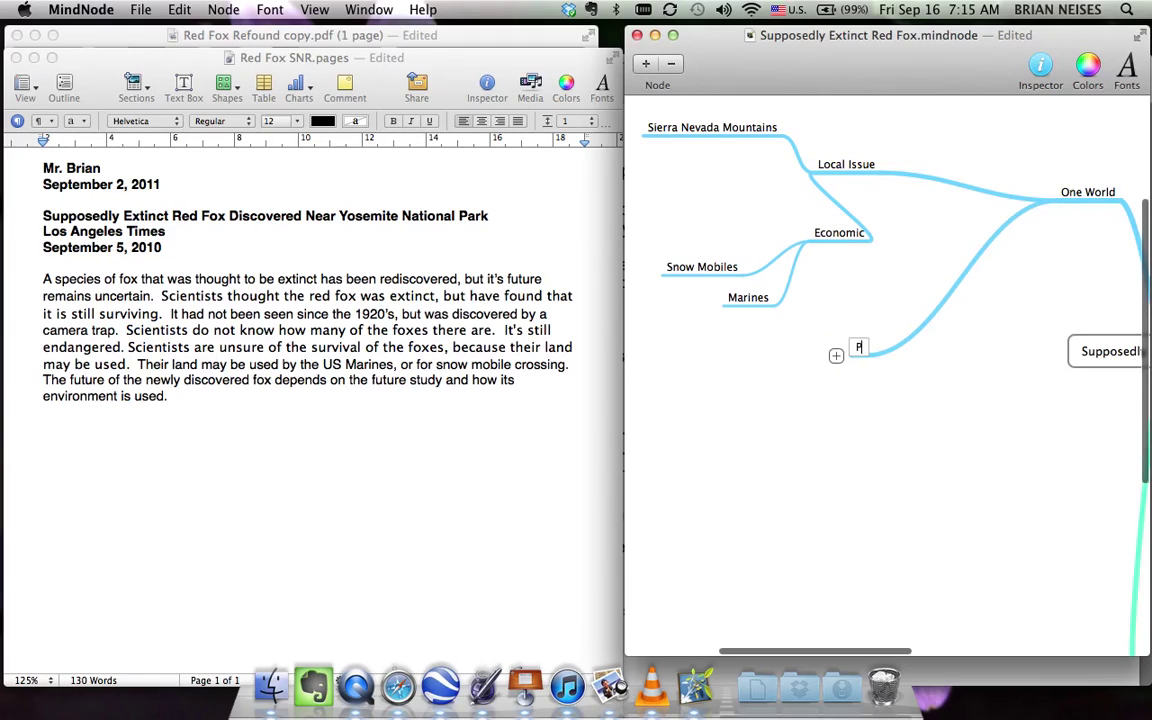
{"action": "key", "text": "BackSpace"}
{"action": "type", "text": "Implici"}
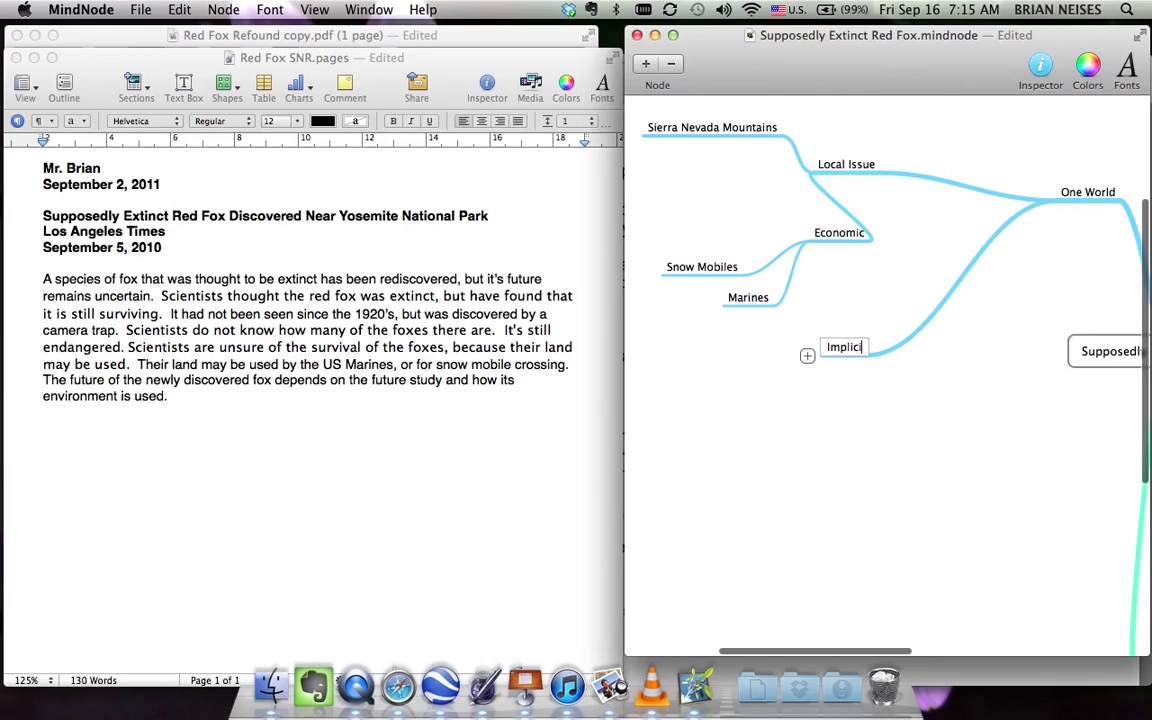
{"action": "key", "text": "BackSpace"}
{"action": "type", "text": "ations"}
{"action": "left_click", "coordinate": [825, 414]}
{"action": "left_click_drag", "start_coordinate": [778, 356], "coordinate": [716, 426]}
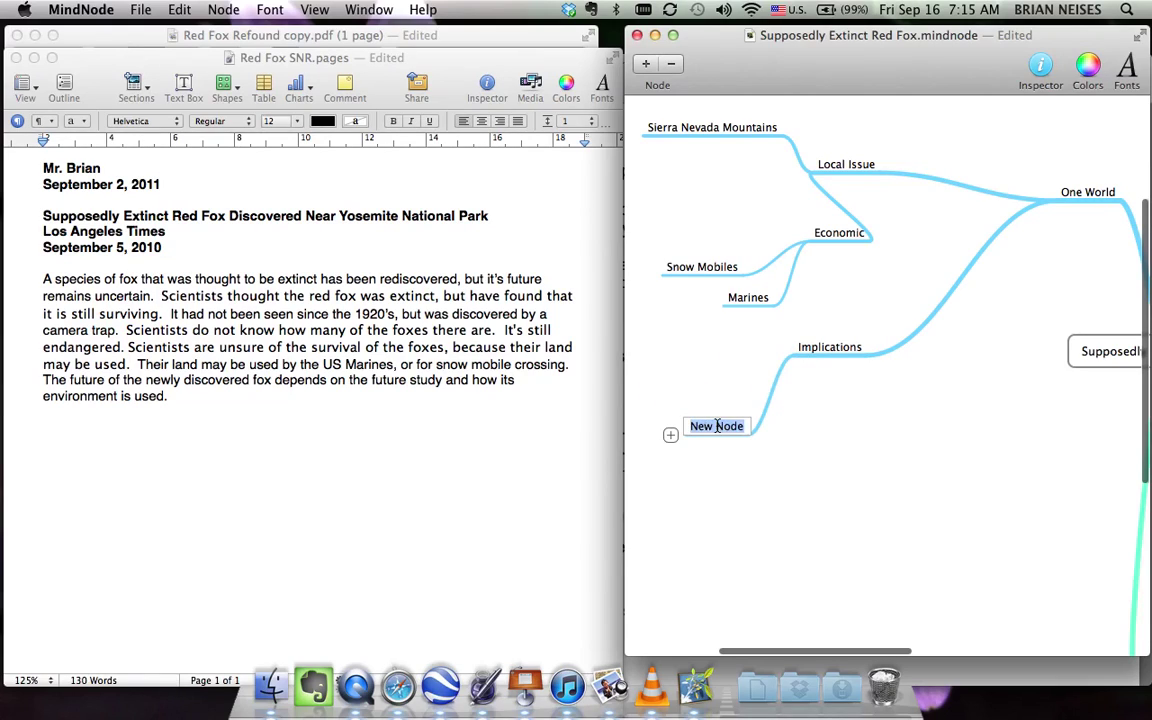
{"action": "type", "text": "Negative"}
{"action": "left_click", "coordinate": [728, 469]}
Under Negative, add 'Marines, if they have to move' with an Expensive child
{"action": "left_click", "coordinate": [679, 437]}
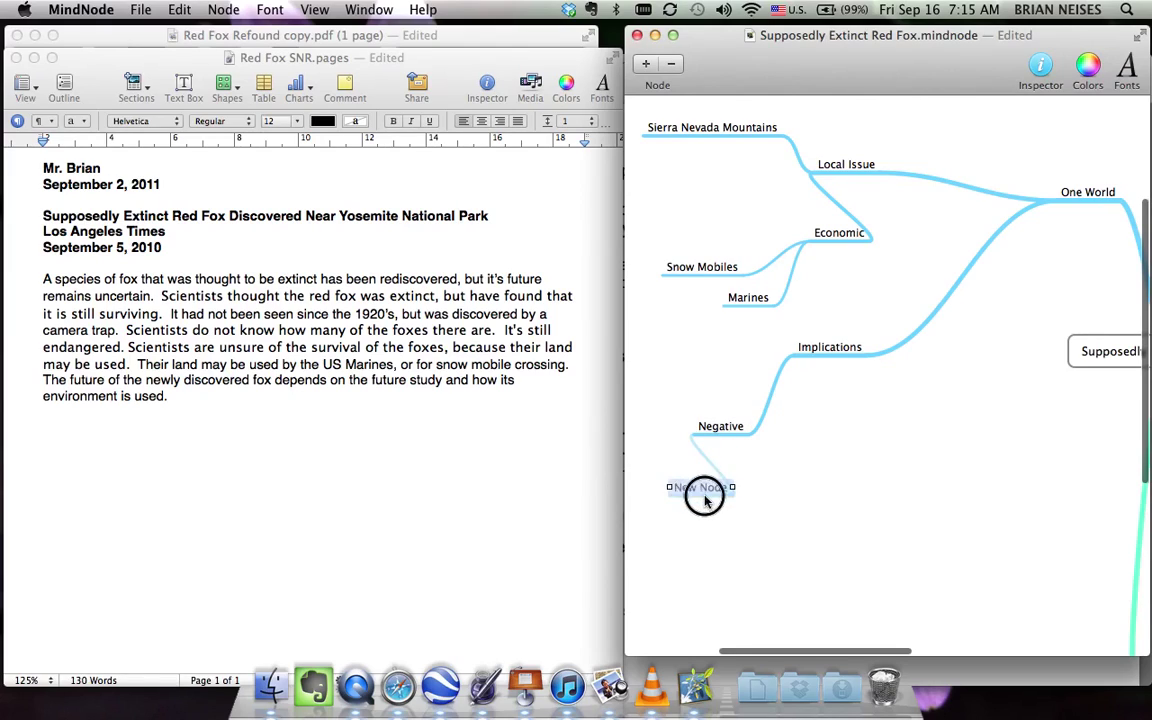
{"action": "type", "text": "Marines"}
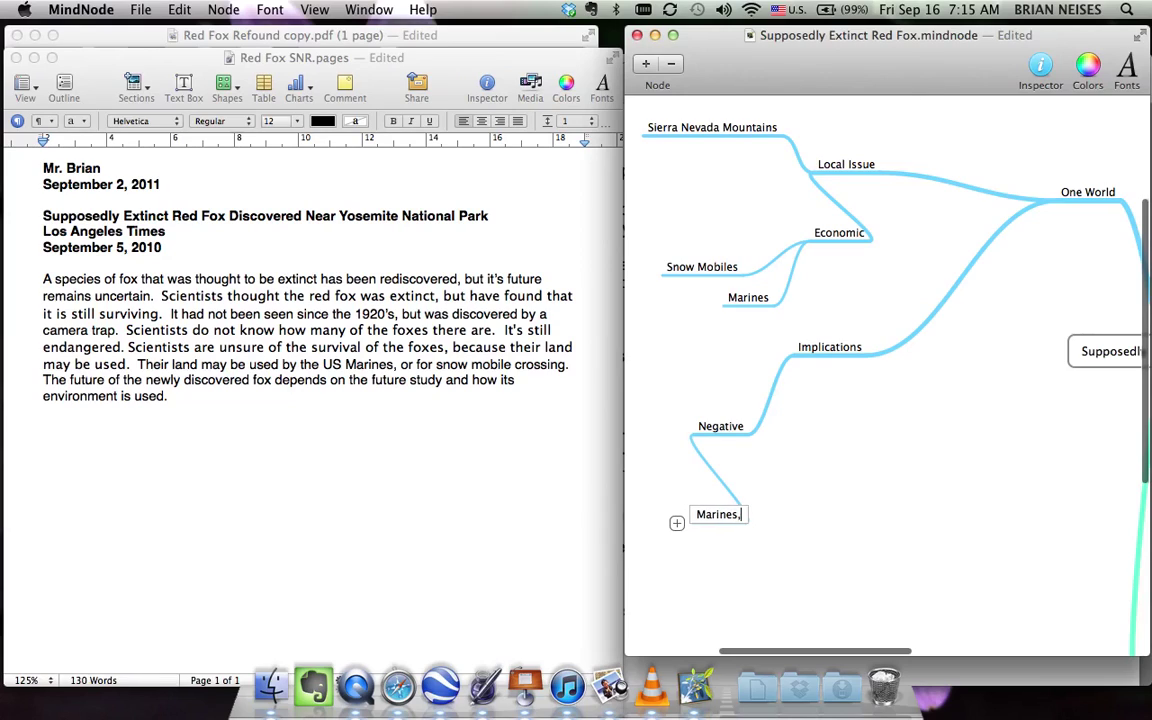
{"action": "type", "text": ", if they have to move"}
{"action": "left_click", "coordinate": [818, 533]}
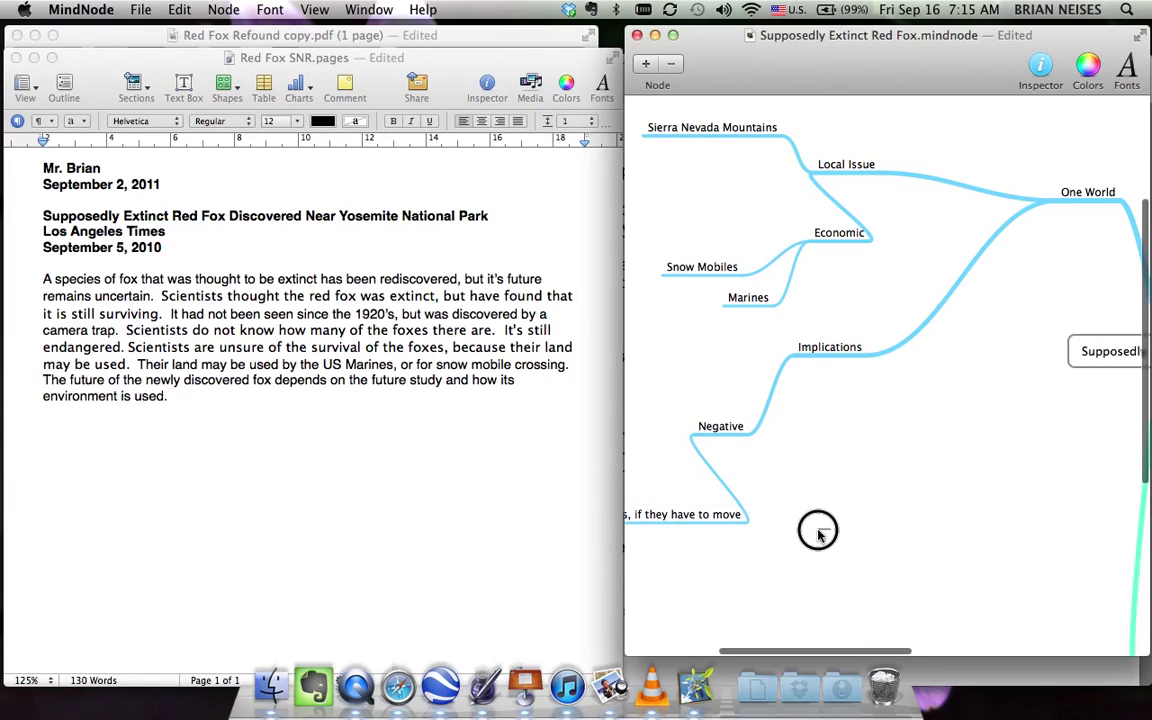
{"action": "scroll", "coordinate": [818, 536], "scroll_direction": "left", "scroll_amount": 3}
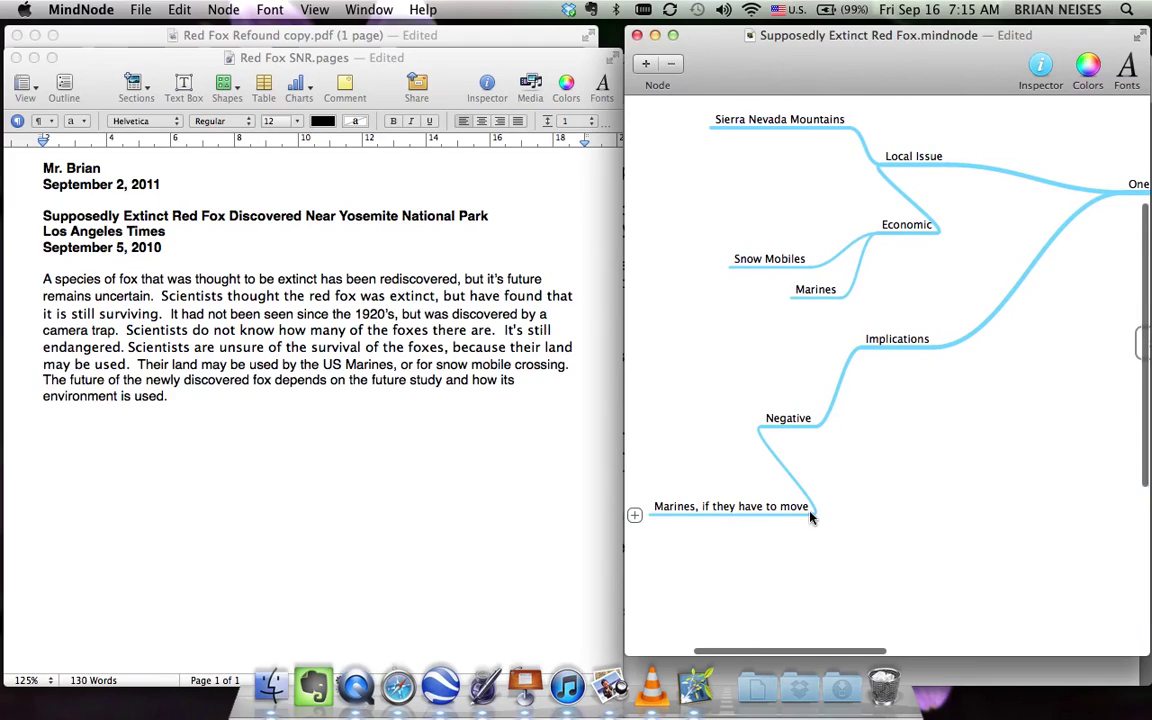
{"action": "left_click", "coordinate": [800, 510]}
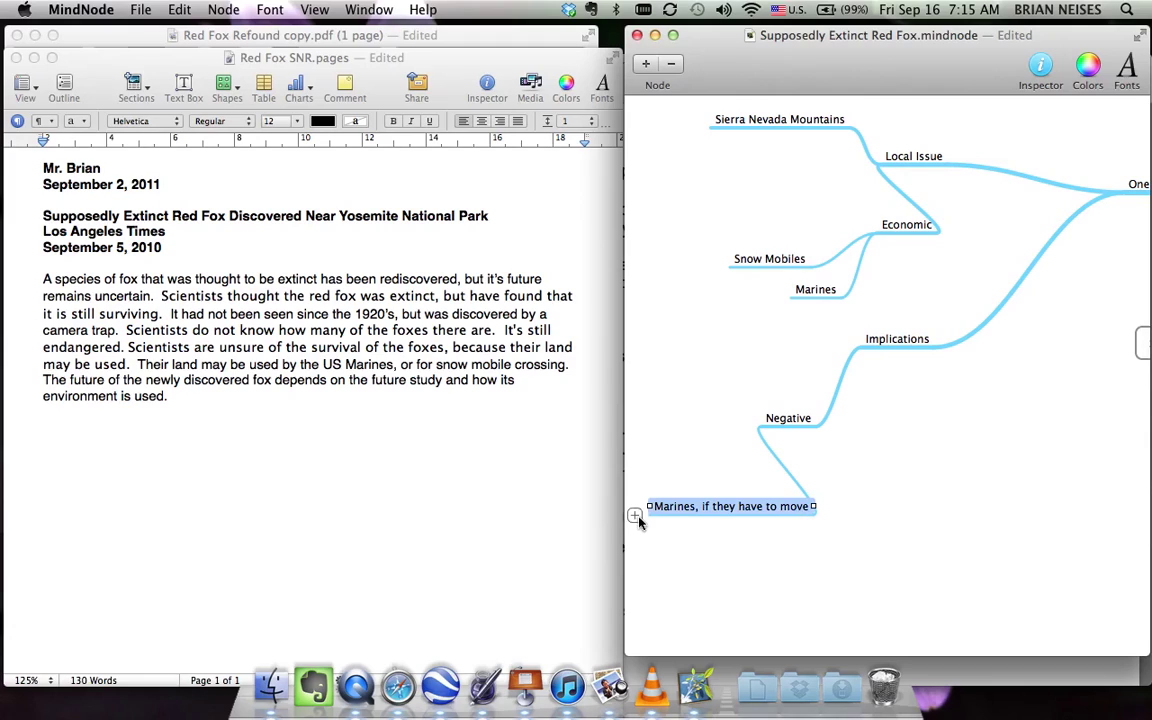
{"action": "left_click_drag", "start_coordinate": [634, 515], "coordinate": [690, 581]}
{"action": "type", "text": "Expensive"}
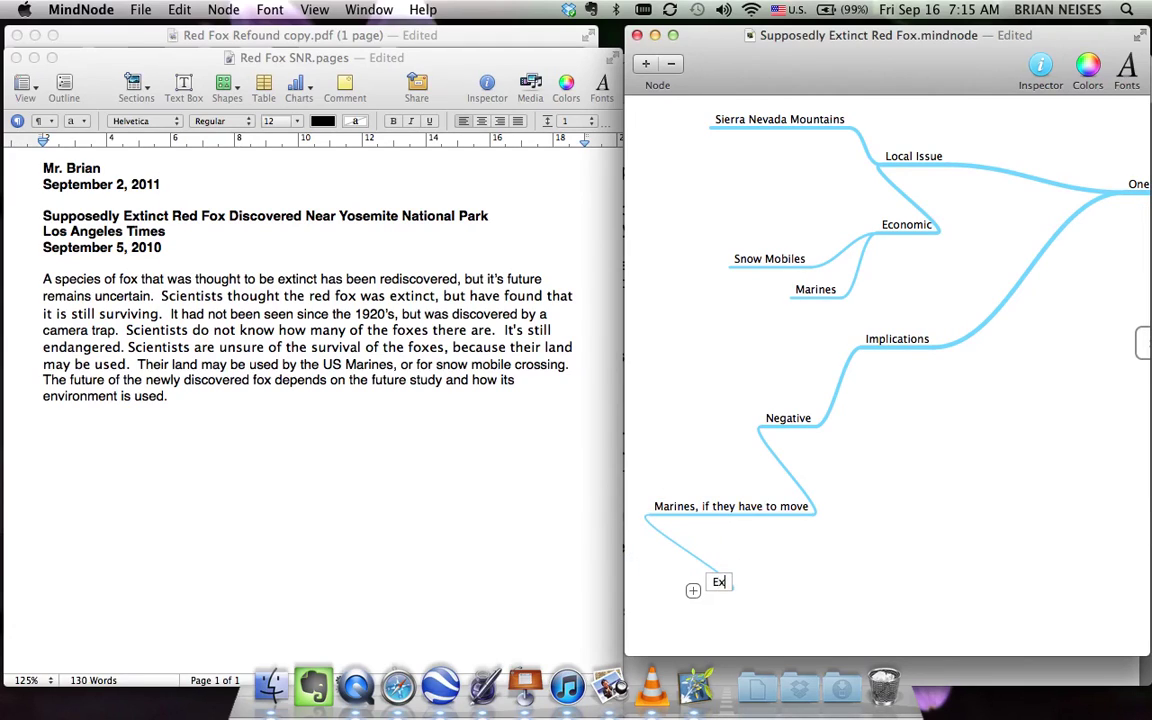
{"action": "left_click", "coordinate": [769, 593]}
Add 'Snow mobile' under Negative with a 'Lose money' child, plus another Implications child
{"action": "left_click", "coordinate": [747, 428]}
{"action": "left_click_drag", "start_coordinate": [776, 452], "coordinate": [914, 527]}
{"action": "type", "text": "Snow "}
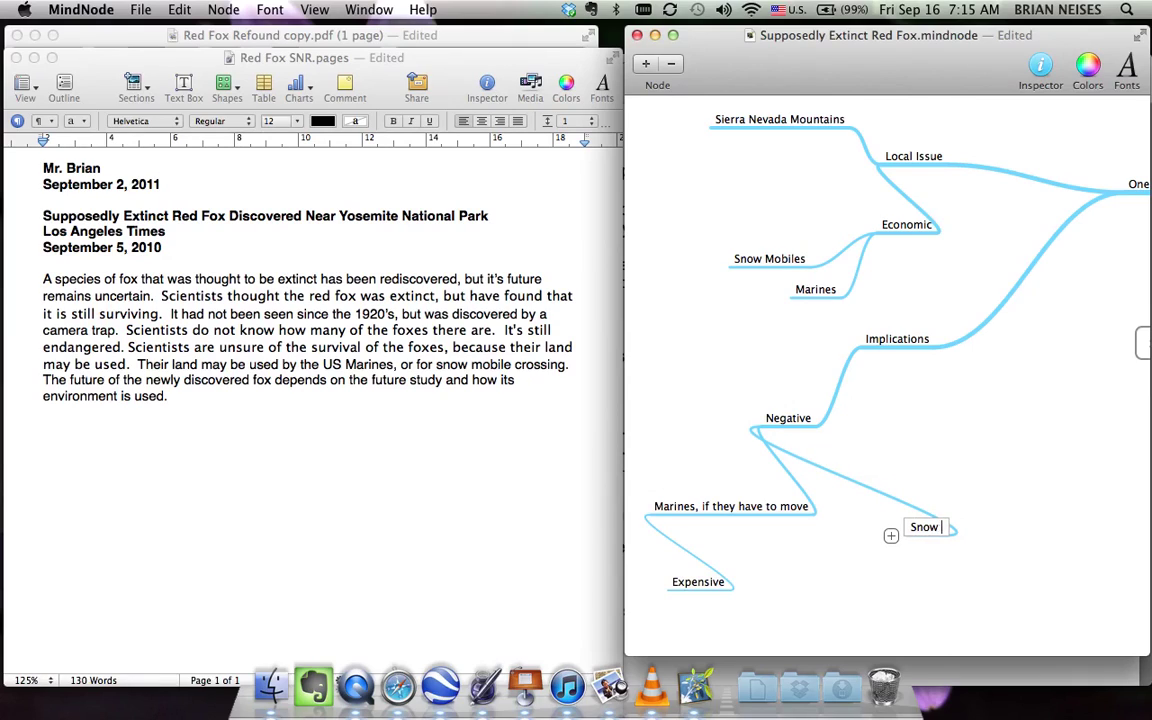
{"action": "type", "text": "mobi"}
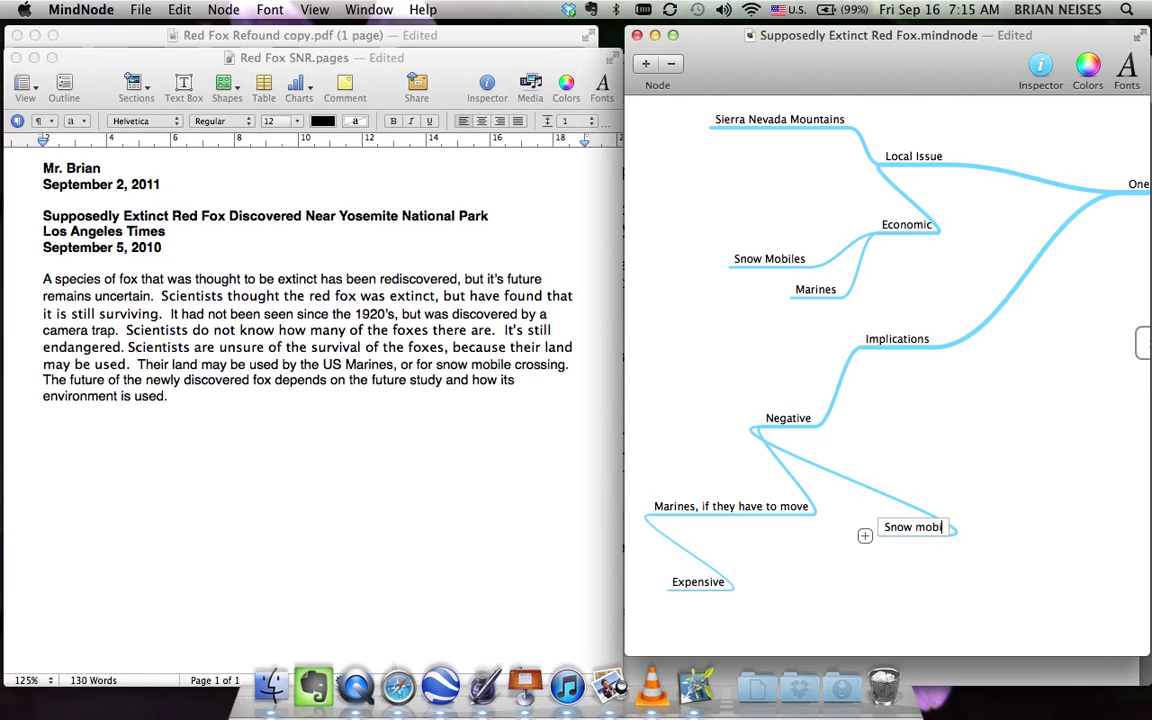
{"action": "type", "text": "le"}
{"action": "left_click", "coordinate": [874, 586]}
{"action": "left_click_drag", "start_coordinate": [855, 538], "coordinate": [887, 587]}
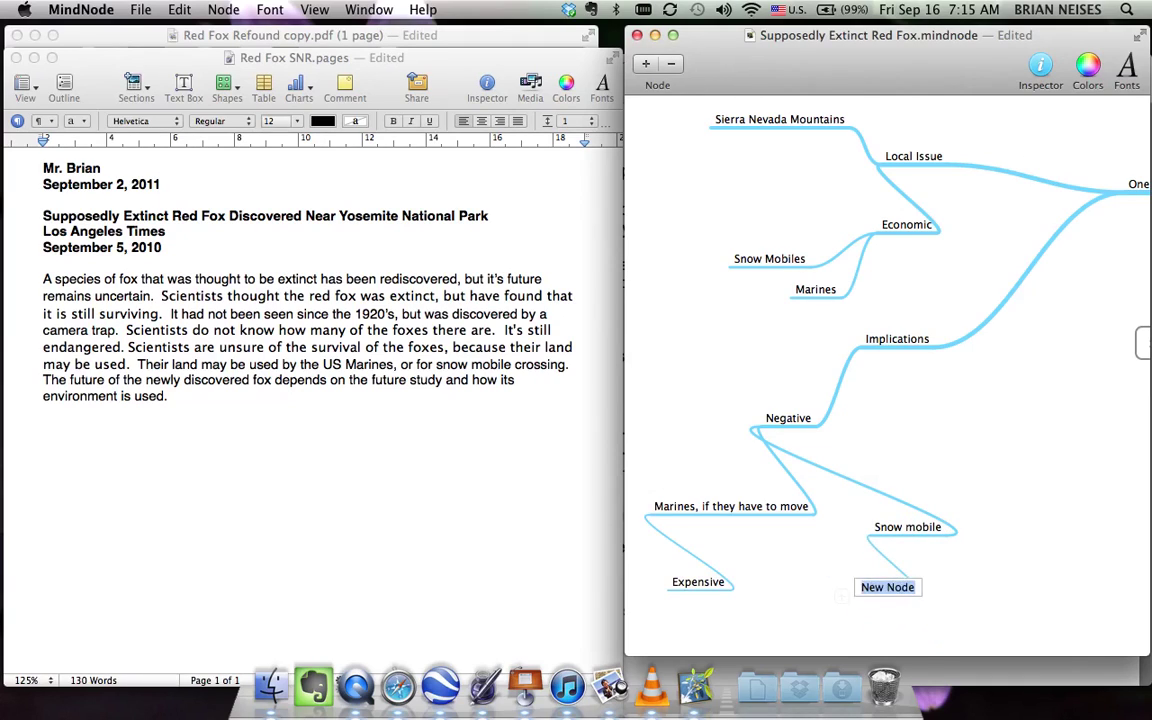
{"action": "type", "text": "Lose "}
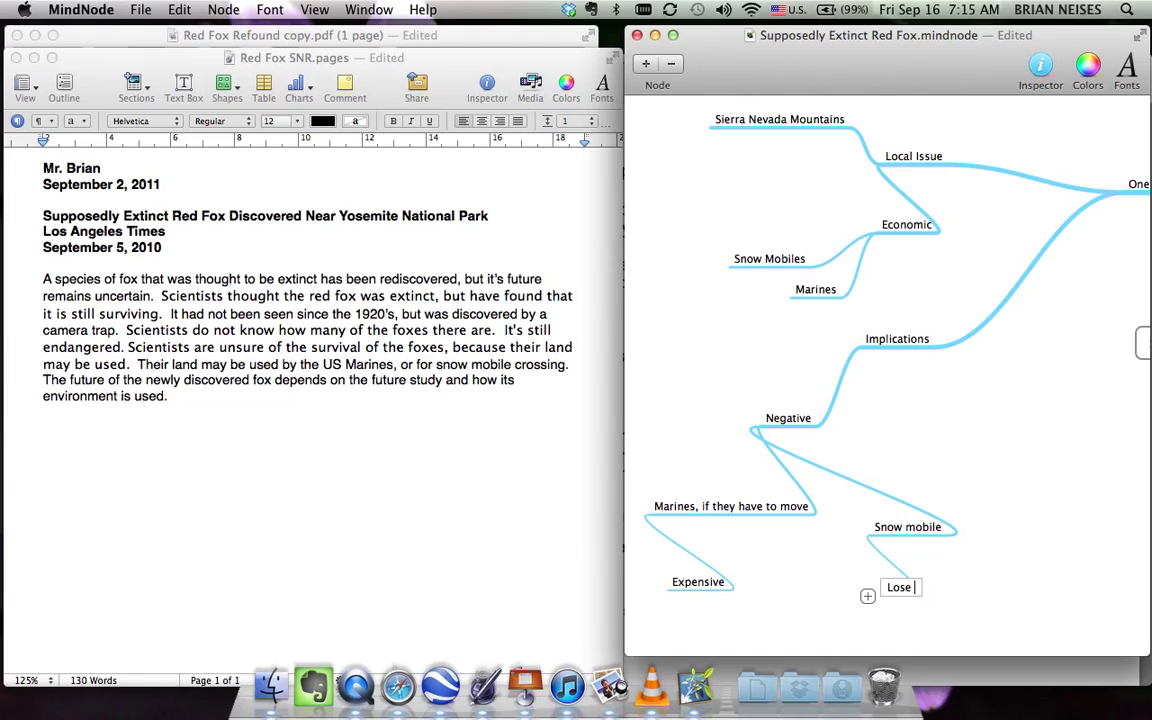
{"action": "type", "text": "money"}
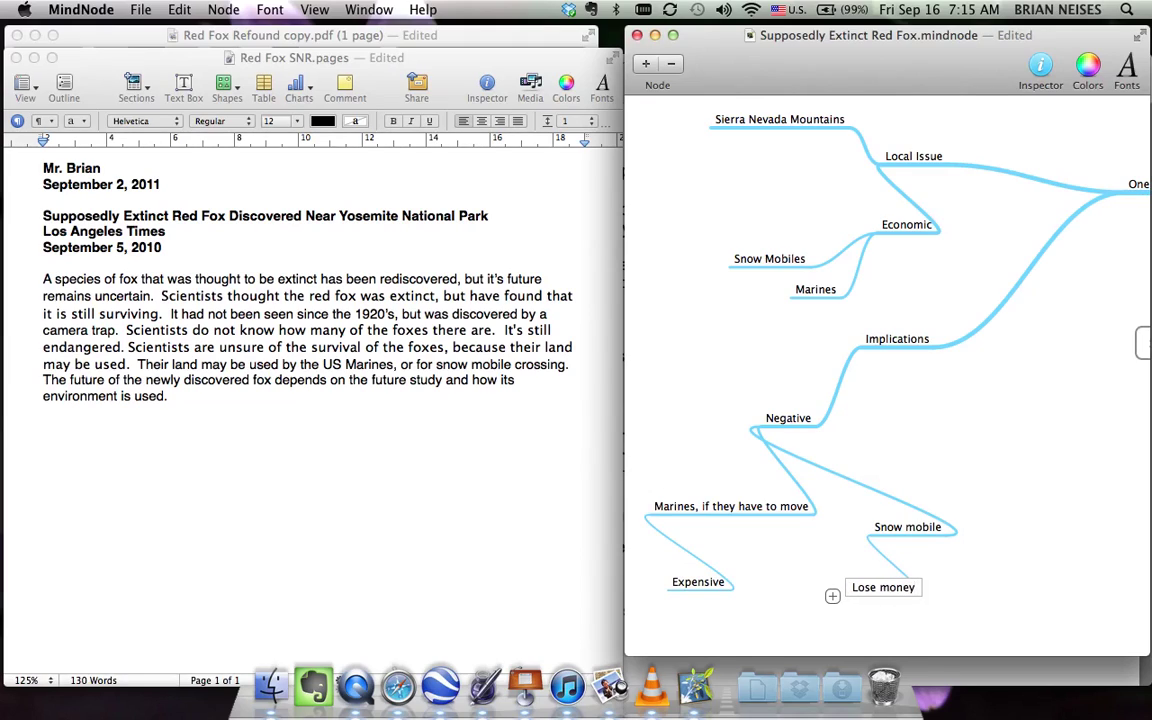
{"action": "left_click", "coordinate": [938, 589]}
{"action": "left_click_drag", "start_coordinate": [845, 350], "coordinate": [712, 366]}
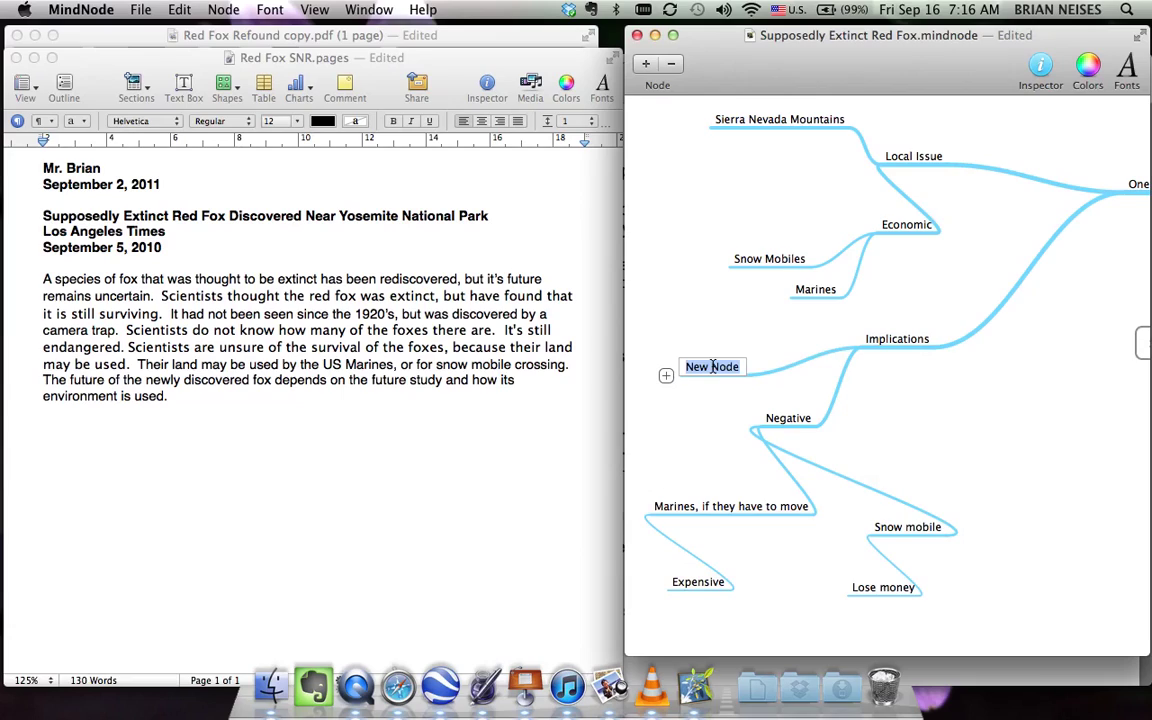
Name the new Implications child Positives and give it the child 'may provide jobs for researchers'
{"action": "type", "text": "May "}
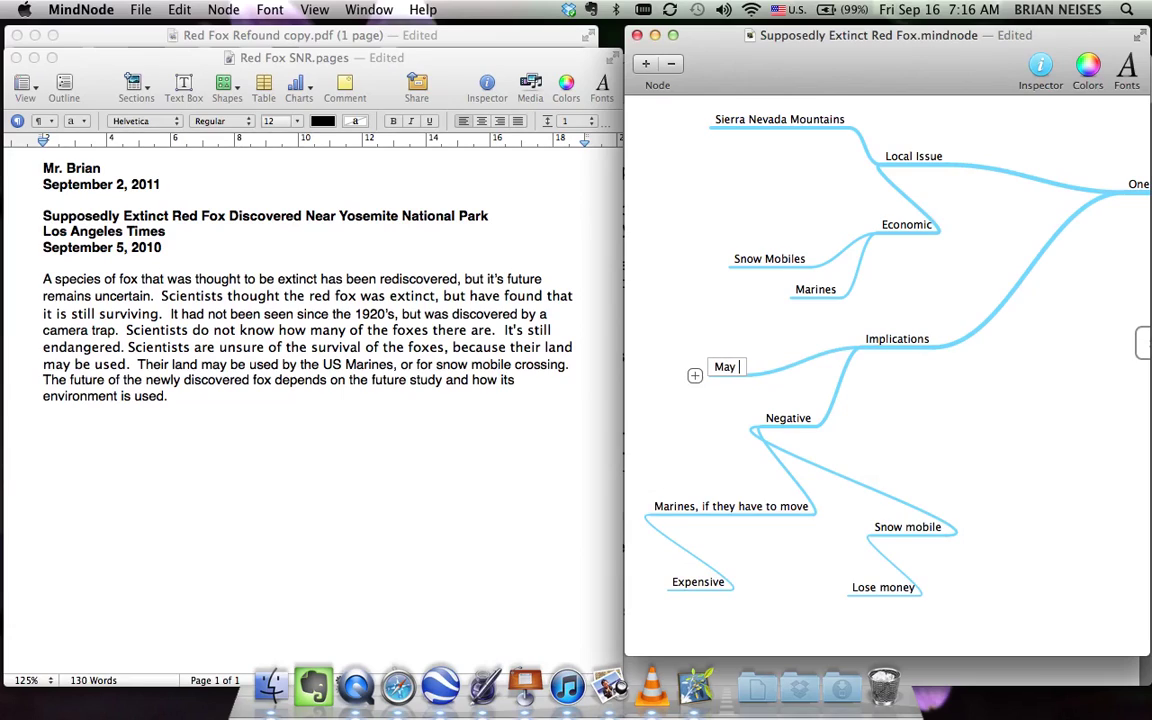
{"action": "type", "text": "provide"}
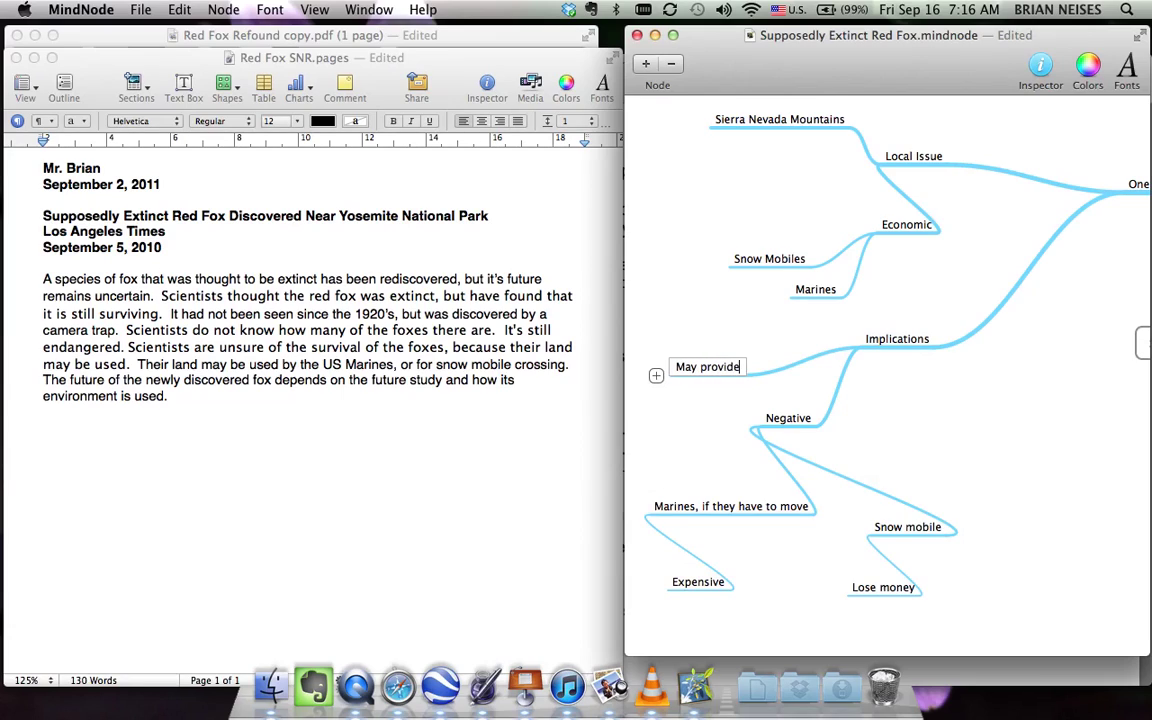
{"action": "key", "text": "BackSpace"}
{"action": "key", "text": "BackSpace"}
{"action": "key", "text": "BackSpace"}
{"action": "key", "text": "BackSpace"}
{"action": "key", "text": "BackSpace"}
{"action": "key", "text": "BackSpace"}
{"action": "key", "text": "BackSpace"}
{"action": "key", "text": "BackSpace"}
{"action": "key", "text": "BackSpace"}
{"action": "key", "text": "BackSpace"}
{"action": "key", "text": "BackSpace"}
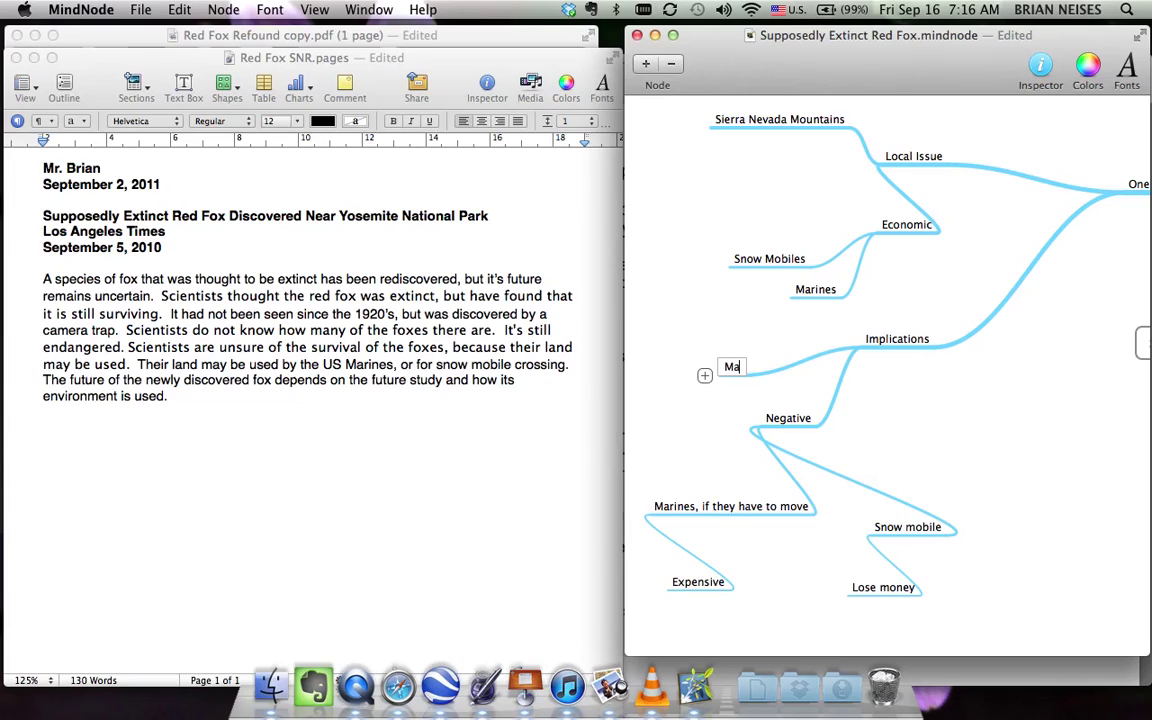
{"action": "key", "text": "BackSpace"}
{"action": "type", "text": "Positives"}
{"action": "scroll", "coordinate": [690, 432], "scroll_direction": "left", "scroll_amount": 5}
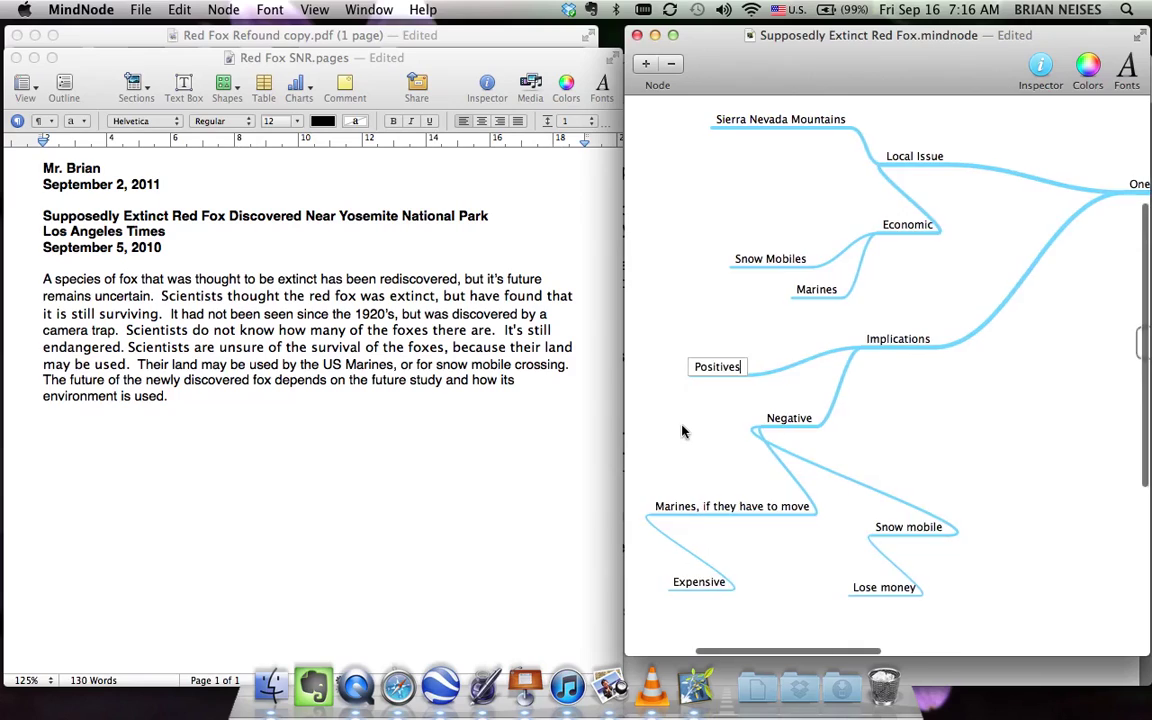
{"action": "left_click_drag", "start_coordinate": [770, 380], "coordinate": [704, 401]}
{"action": "type", "text": "may"}
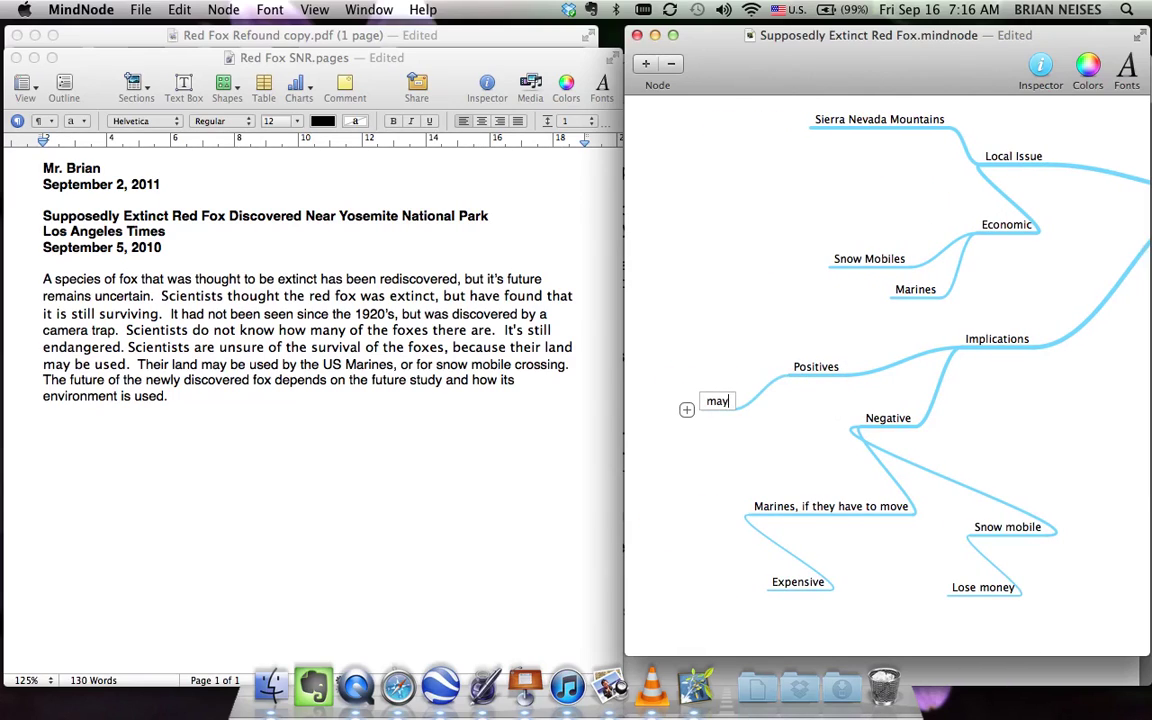
{"action": "type", "text": " provide jobs for researchers"}
{"action": "left_click", "coordinate": [729, 464]}
Select the Negative, Positives and Local Issue branches in turn to review them
{"action": "scroll", "coordinate": [801, 459], "scroll_direction": "left", "scroll_amount": 3}
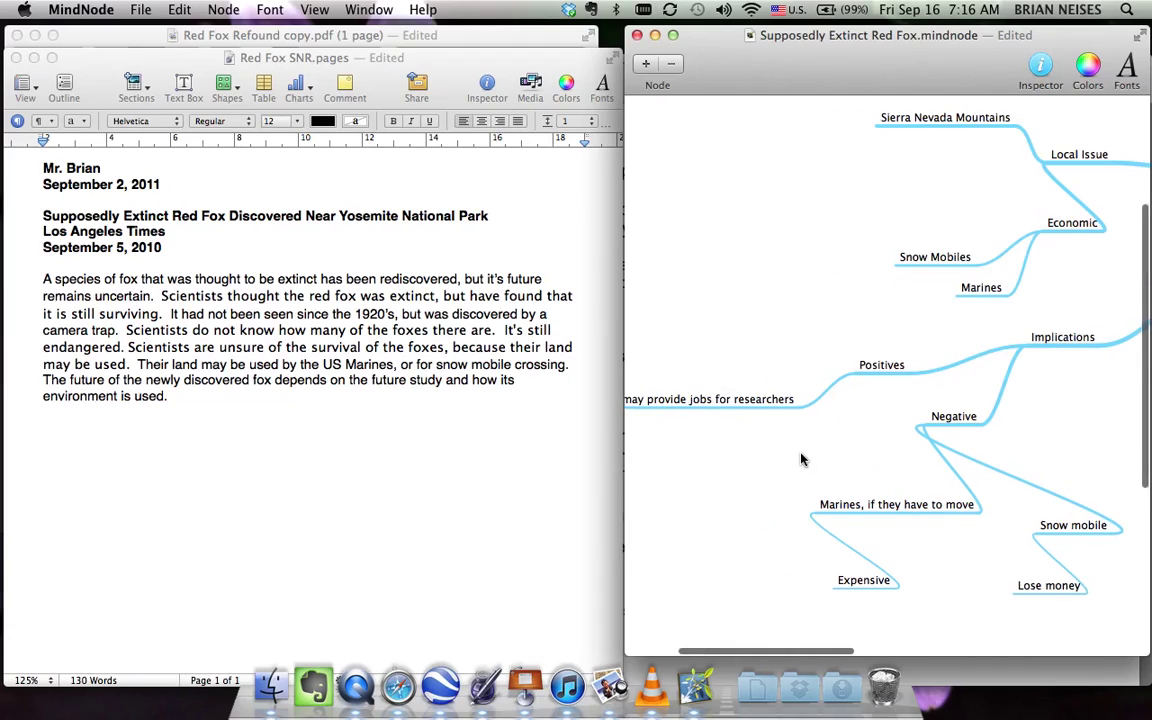
{"action": "left_click", "coordinate": [953, 417]}
{"action": "left_click", "coordinate": [872, 368]}
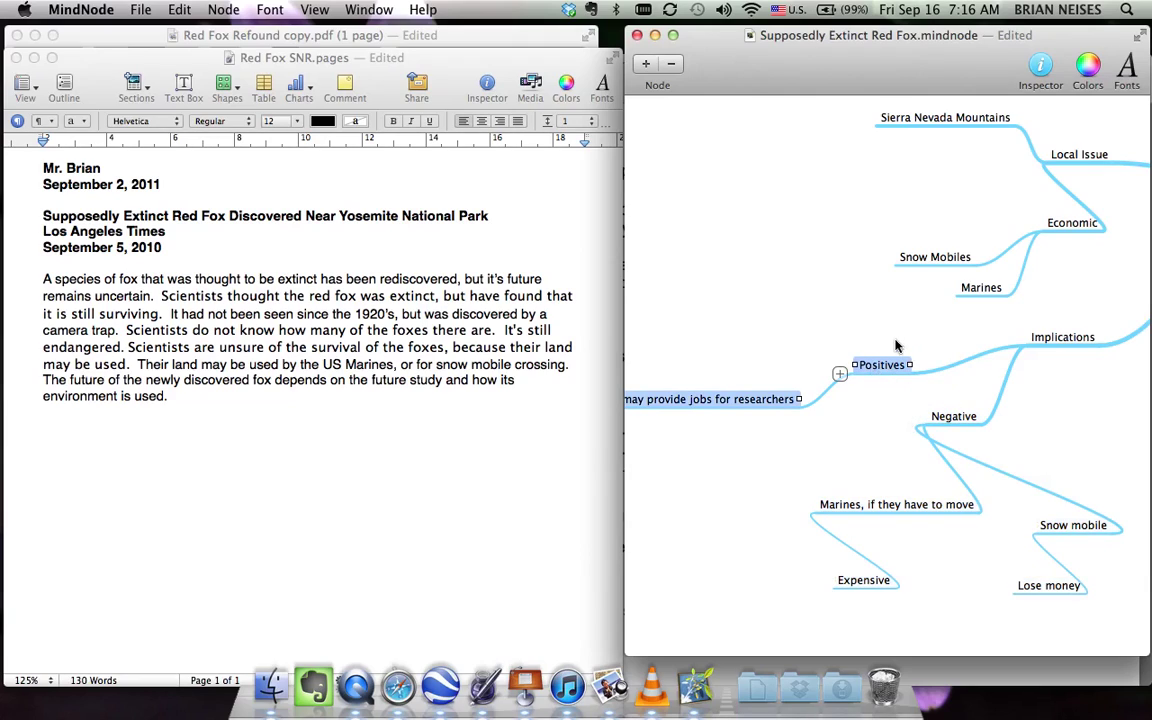
{"action": "left_click", "coordinate": [1089, 156]}
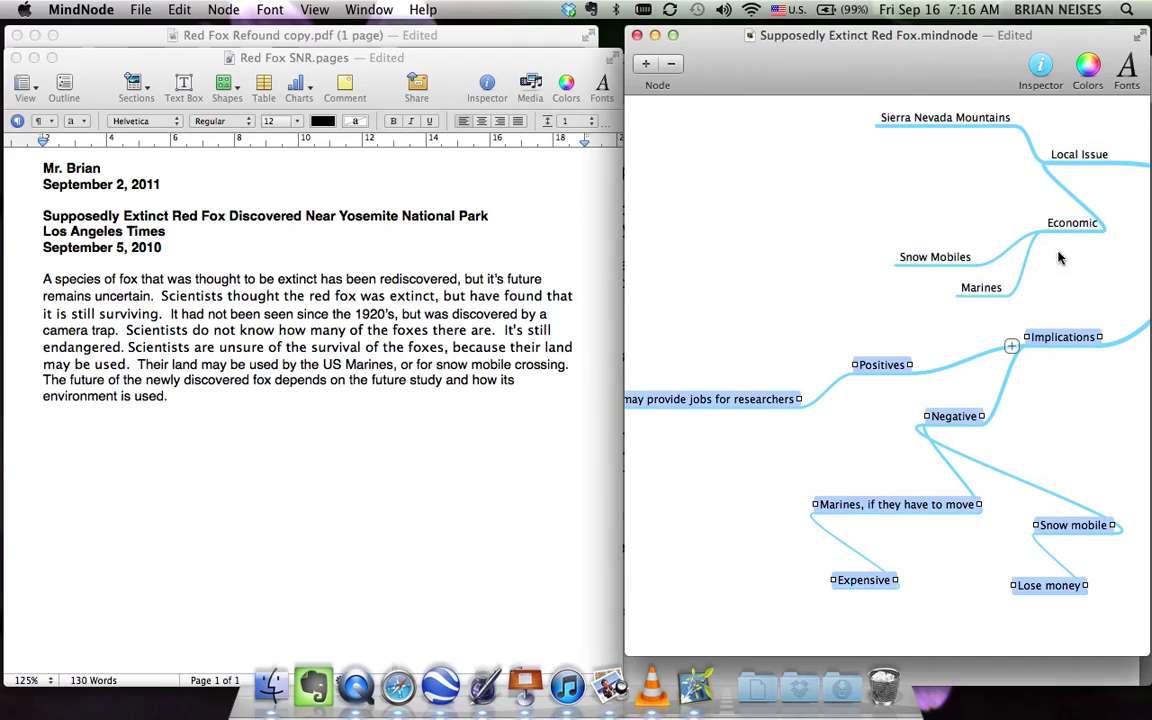
Type 'Introduction Sentence.' and the red fox's economic impact on the Sierra Nevada region's businesses
{"action": "left_click", "coordinate": [296, 490]}
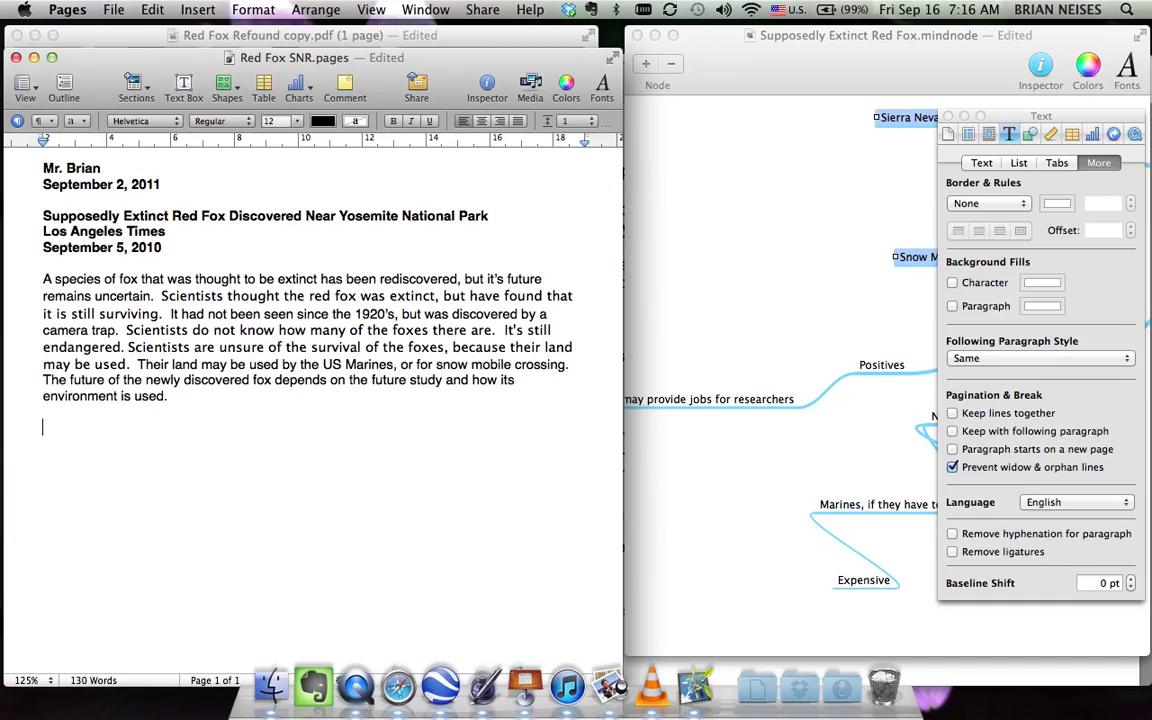
{"action": "type", "text": "Introduction Sentence."}
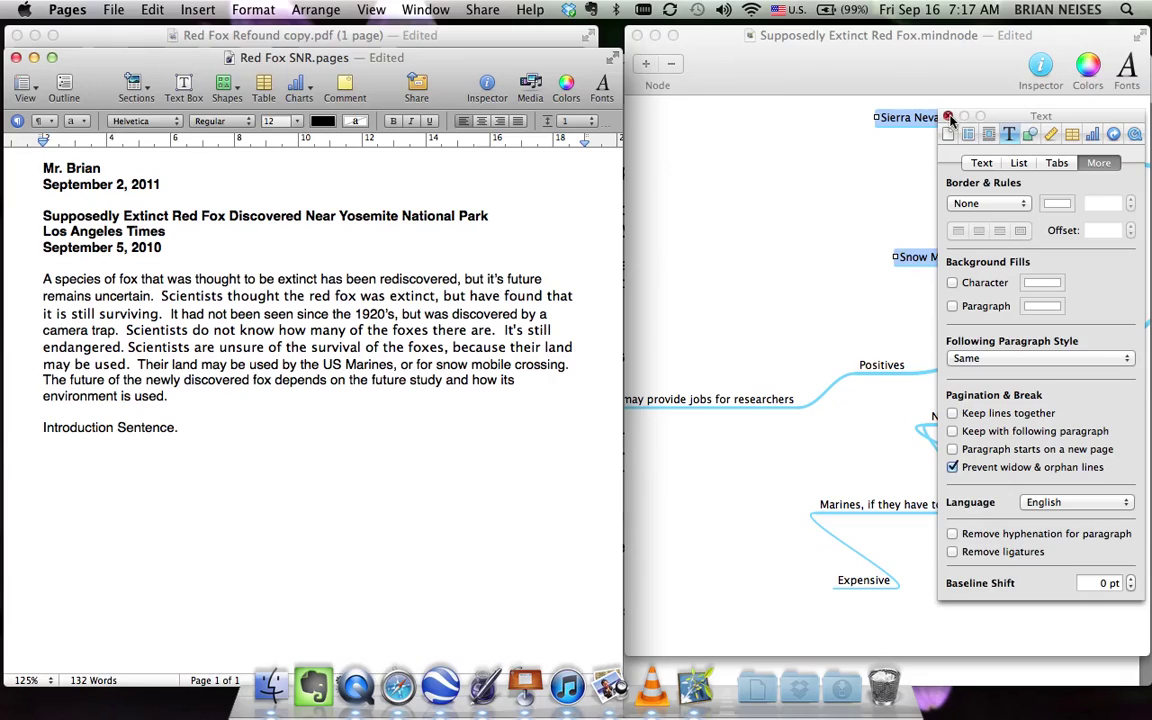
{"action": "left_click", "coordinate": [949, 117]}
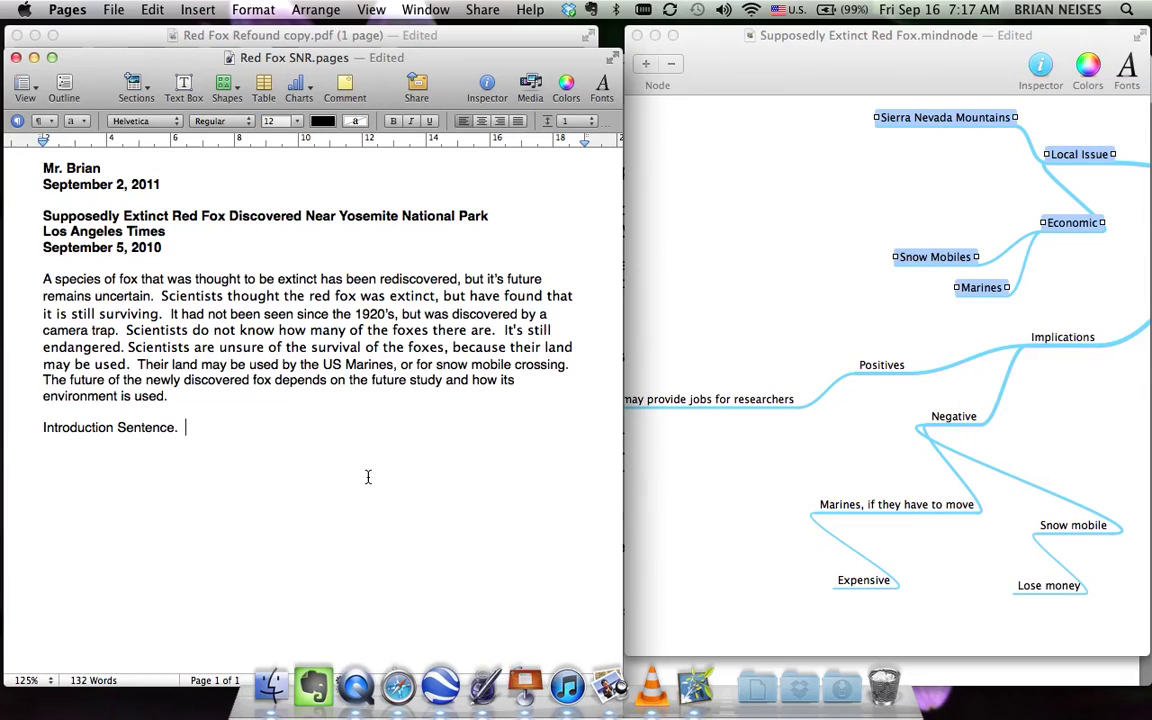
{"action": "type", "text": "The discovery o"}
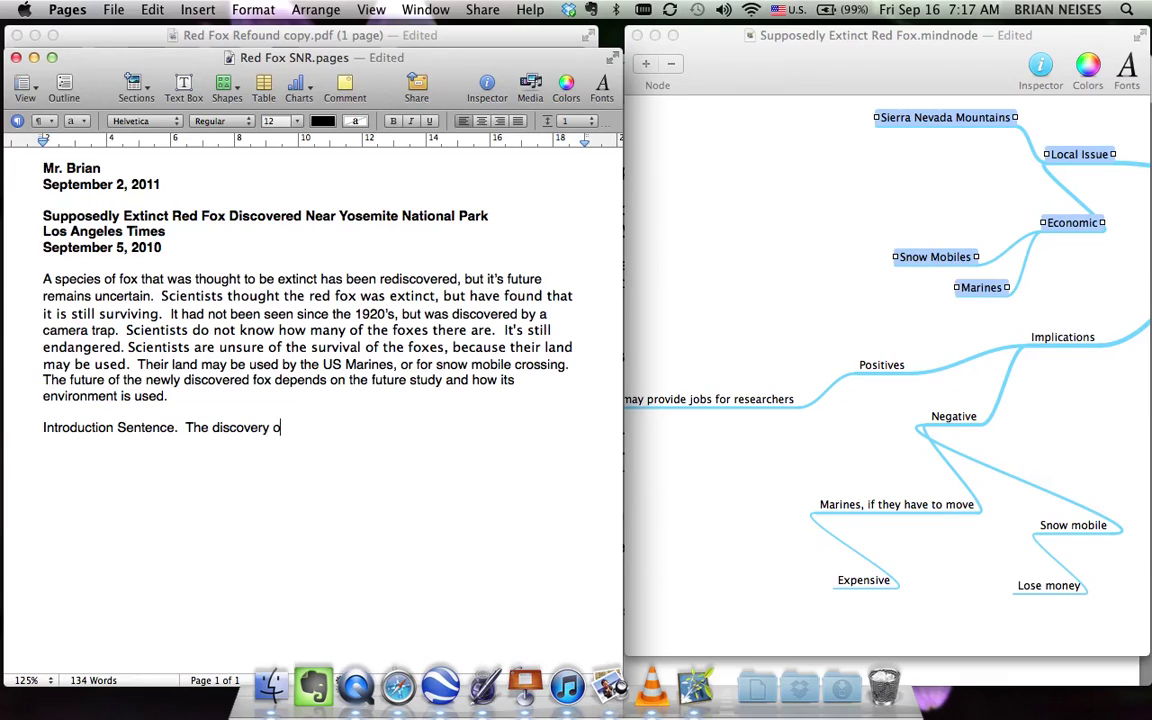
{"action": "type", "text": "f the red fox will have an"}
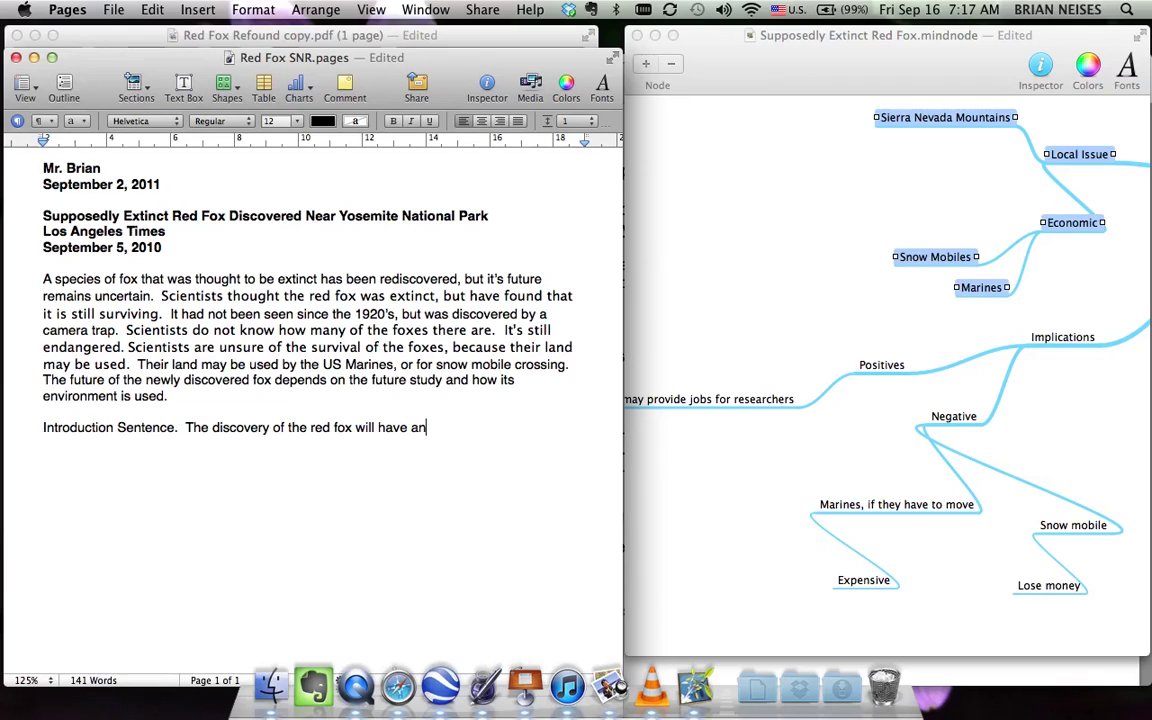
{"action": "type", "text": " implact on"}
{"action": "key", "text": "BackSpace"}
{"action": "key", "text": "BackSpace"}
{"action": "key", "text": "BackSpace"}
{"action": "key", "text": "BackSpace"}
{"action": "key", "text": "BackSpace"}
{"action": "key", "text": "BackSpace"}
{"action": "key", "text": "BackSpace"}
{"action": "key", "text": "BackSpace"}
{"action": "type", "text": "act on the "}
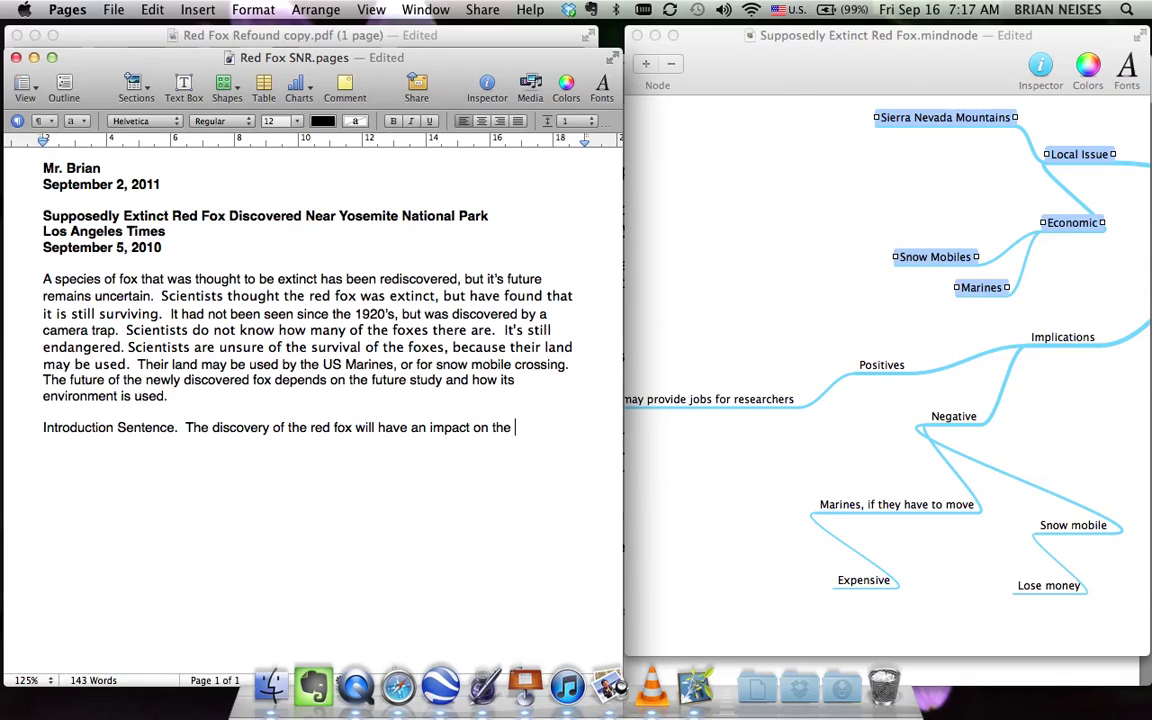
{"action": "type", "text": "local Sierra Nev"}
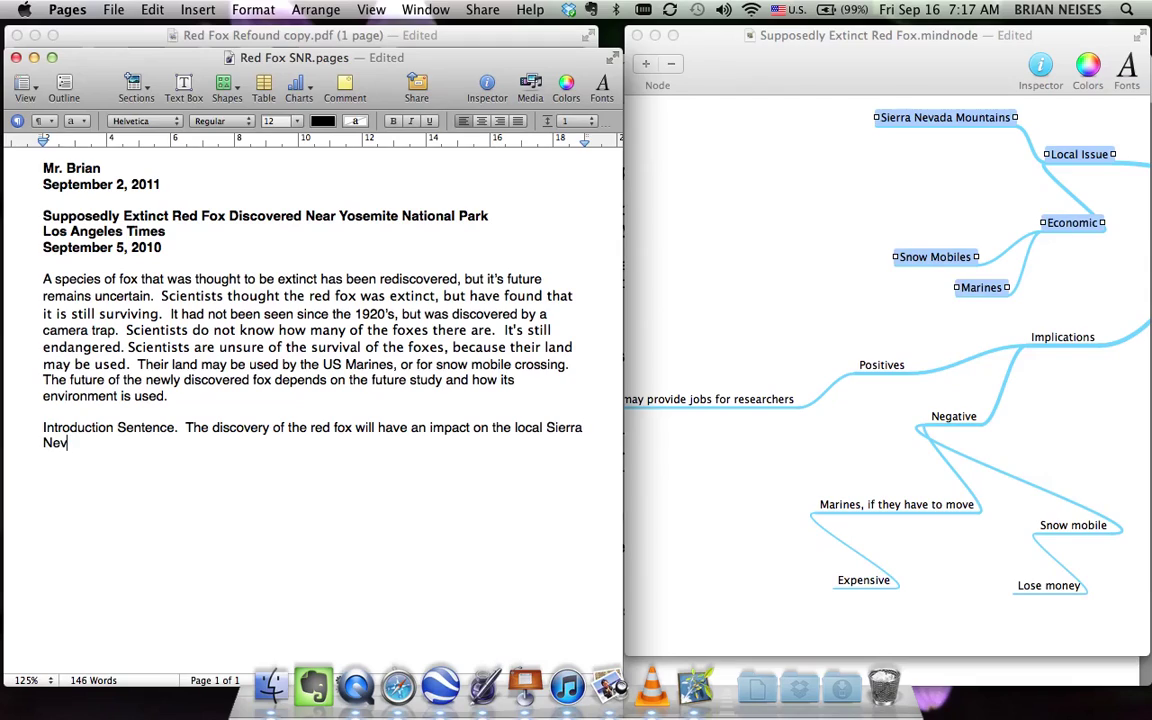
{"action": "type", "text": "ada region.  Some "}
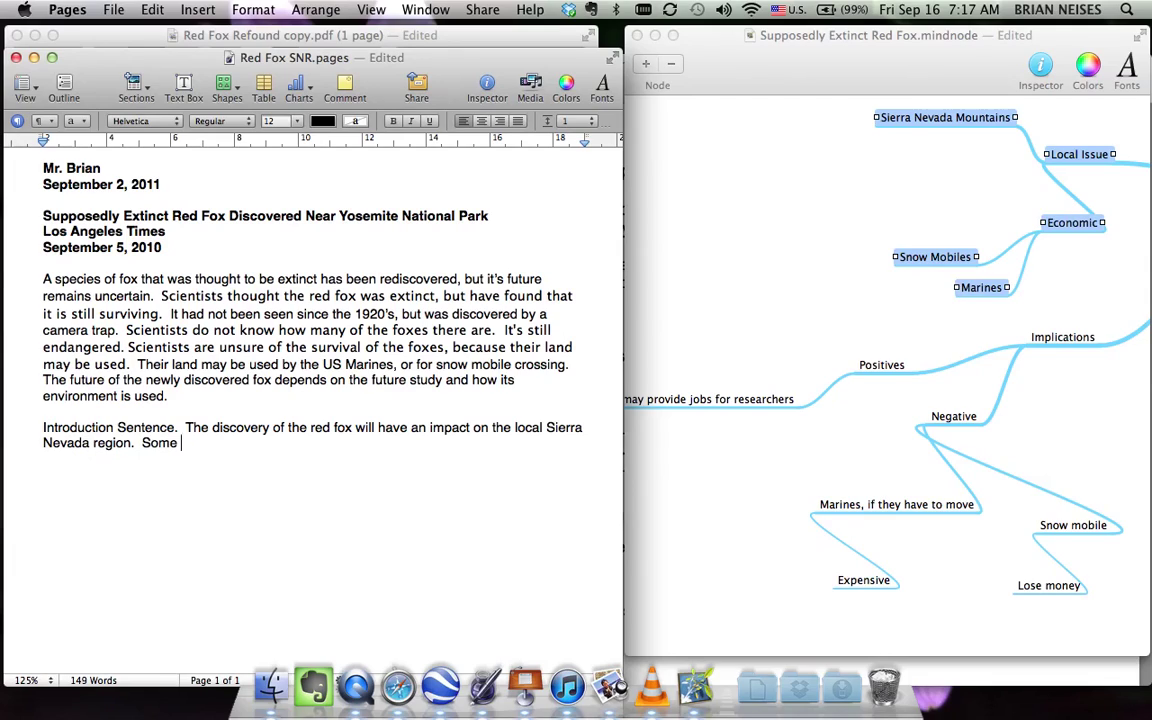
{"action": "type", "text": "of the economic"}
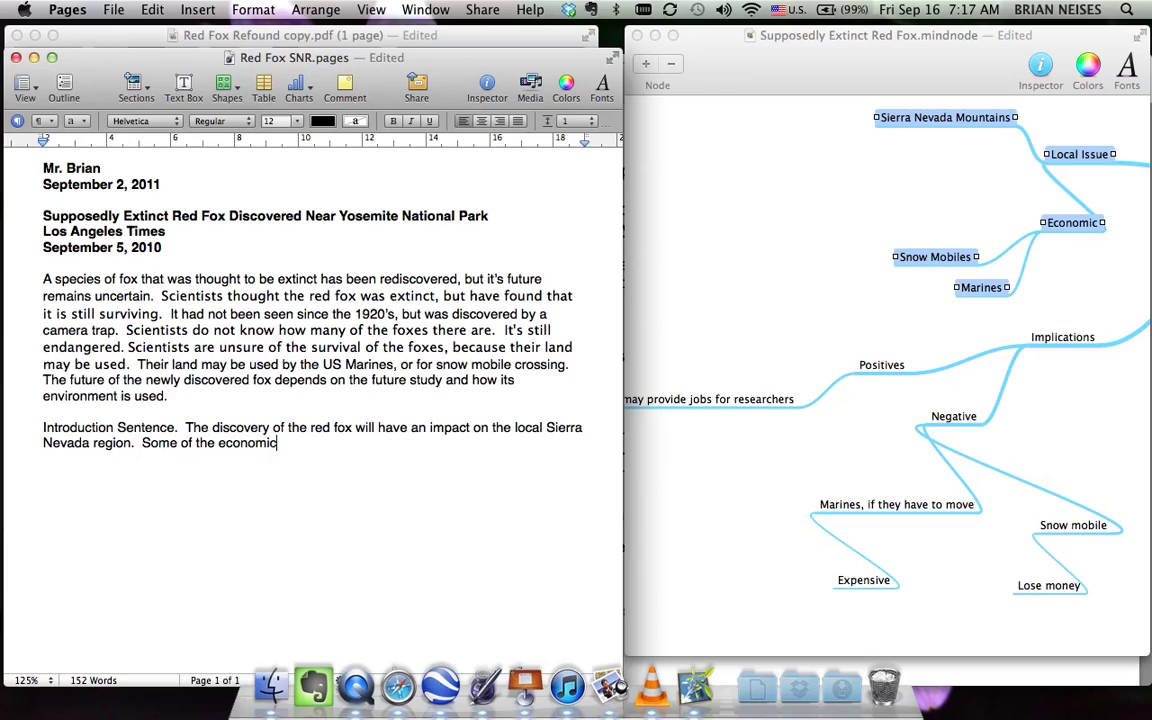
{"action": "type", "text": " impacts will b"}
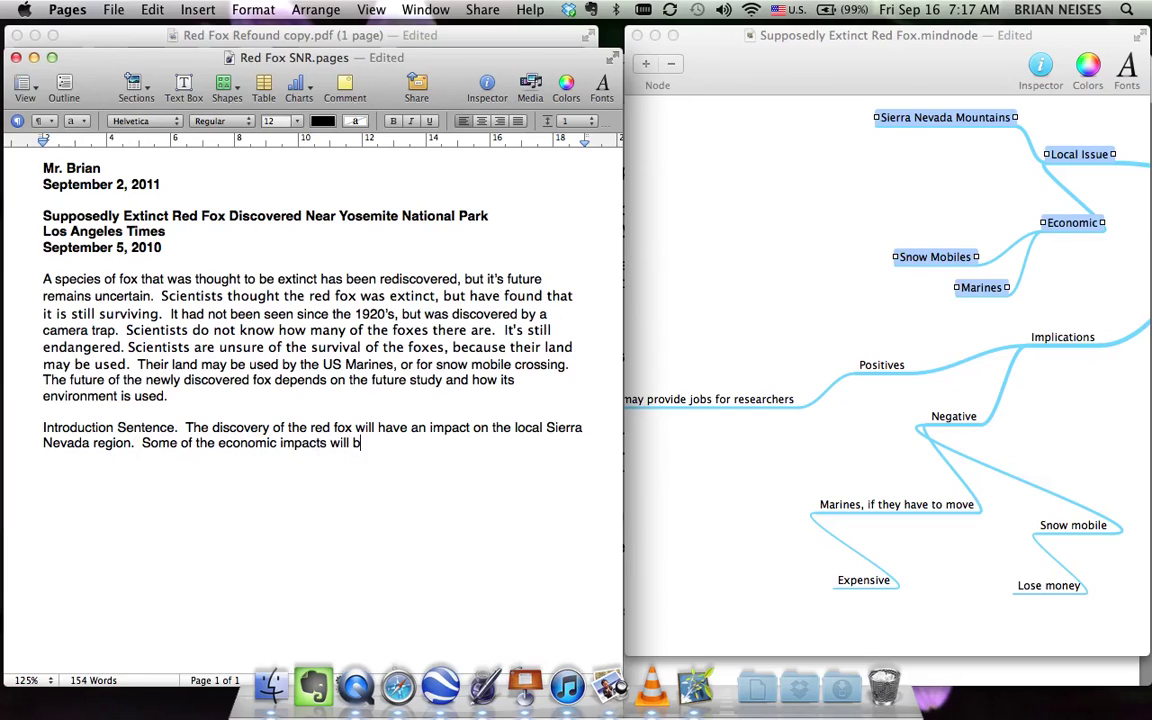
{"action": "type", "text": "e on the Marines and loca"}
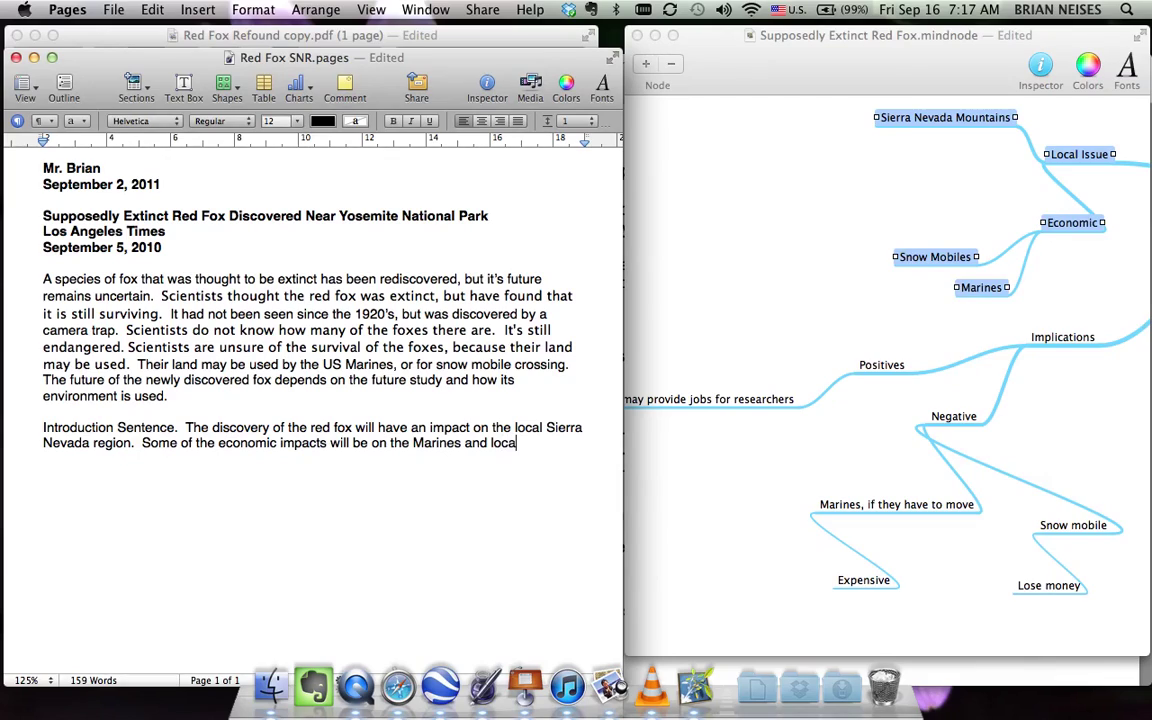
{"action": "type", "text": "l snow mobiles"}
{"action": "key", "text": "BackSpace"}
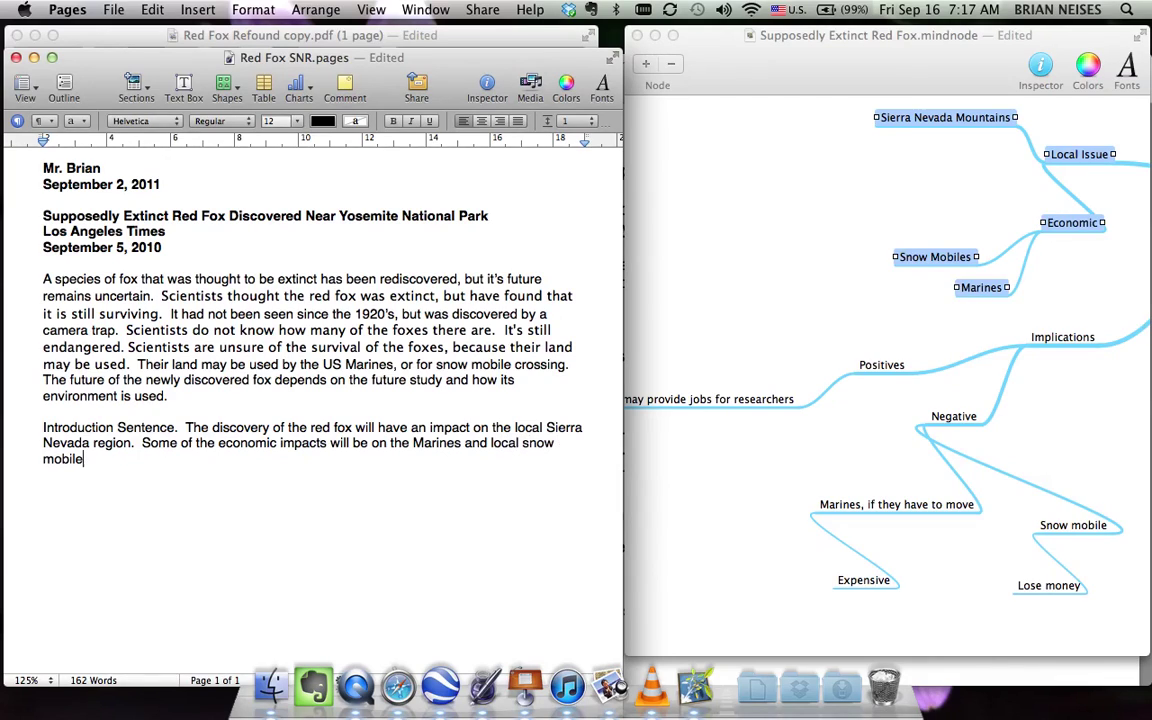
{"action": "type", "text": "businesses."}
Add that Marines and snow mobile businesses could suffer if moved to create fox habitat
{"action": "type", "text": "Some of"}
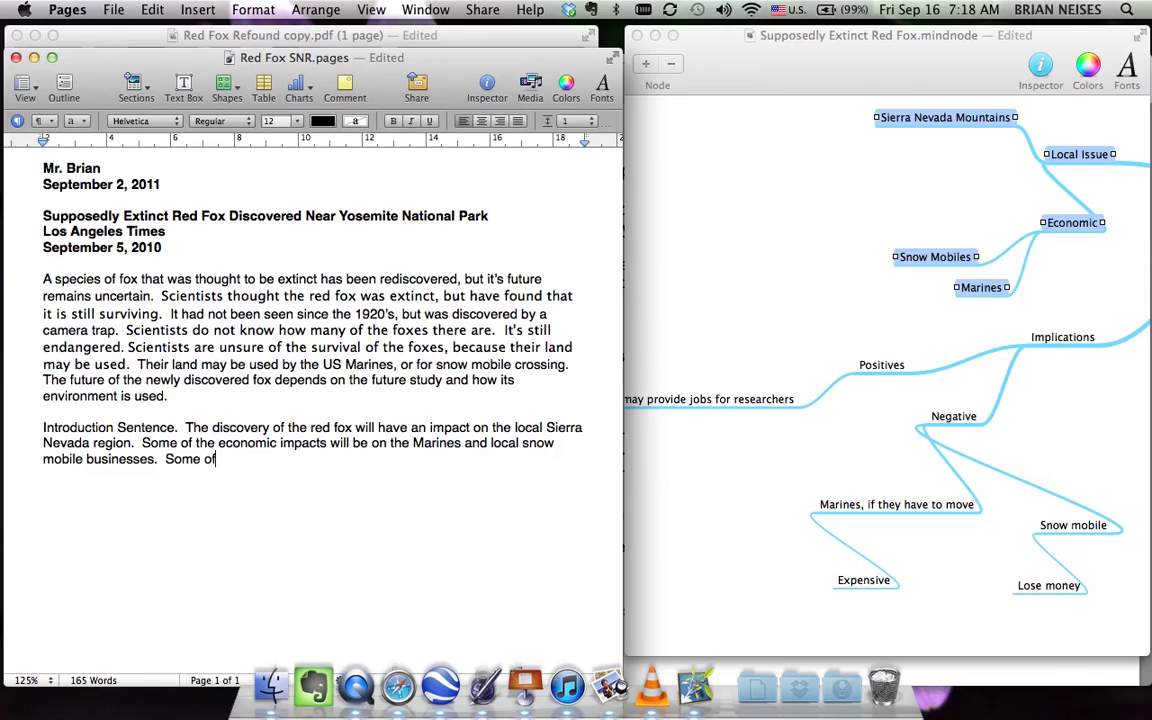
{"action": "key", "text": "BackSpace"}
{"action": "key", "text": "BackSpace"}
{"action": "key", "text": "BackSpace"}
{"action": "key", "text": "BackSpace"}
{"action": "key", "text": "BackSpace"}
{"action": "key", "text": "BackSpace"}
{"action": "key", "text": "BackSpace"}
{"action": "key", "text": "BackSpace"}
{"action": "key", "text": "BackSpace"}
{"action": "type", "text": "The Marines and sno"}
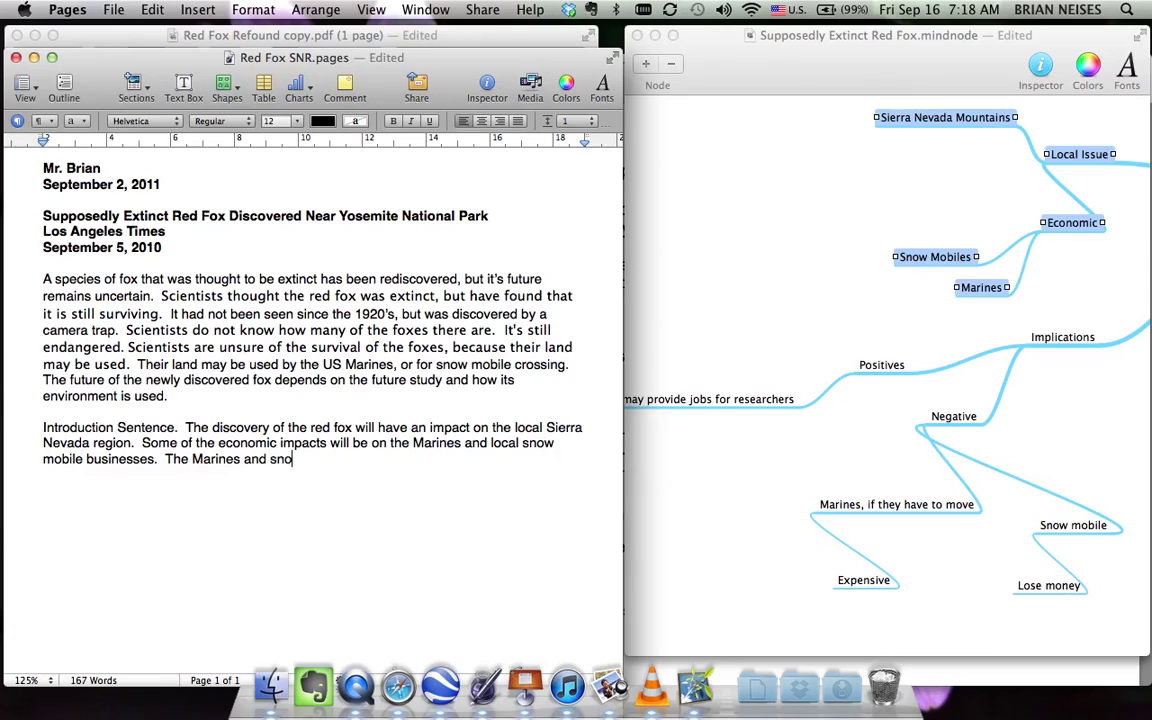
{"action": "type", "text": "w mobile businesses will"}
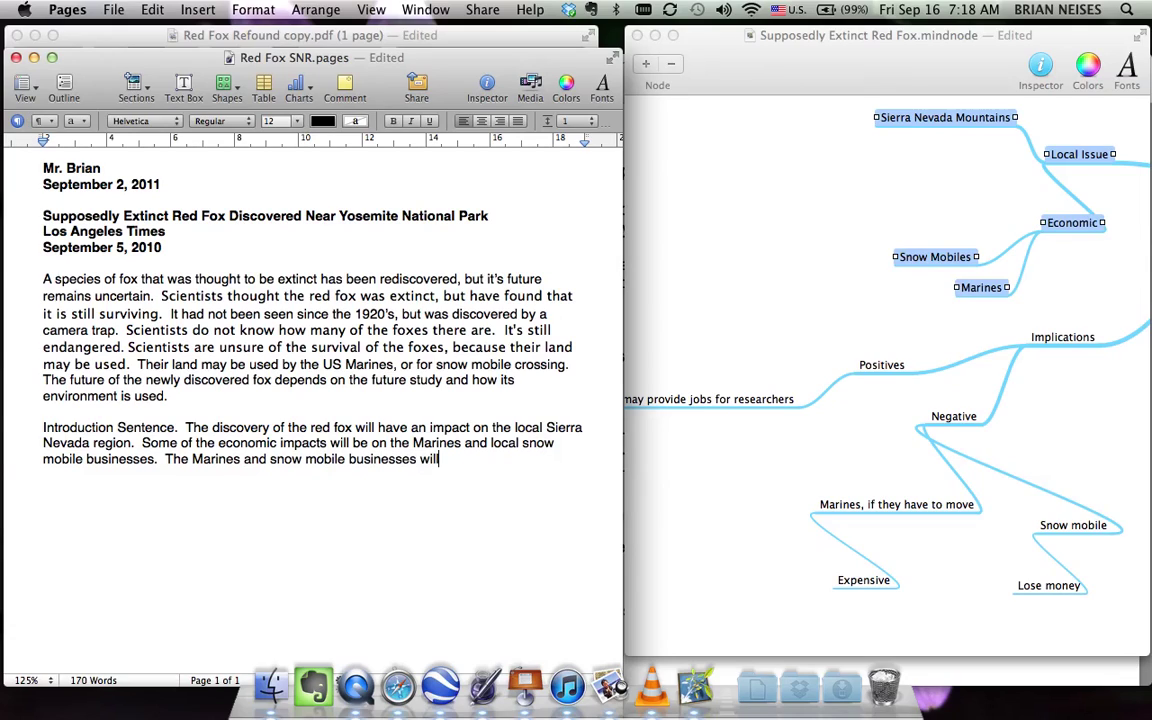
{"action": "key", "text": "BackSpace"}
{"action": "key", "text": "BackSpace"}
{"action": "type", "text": "could be negatively affected"}
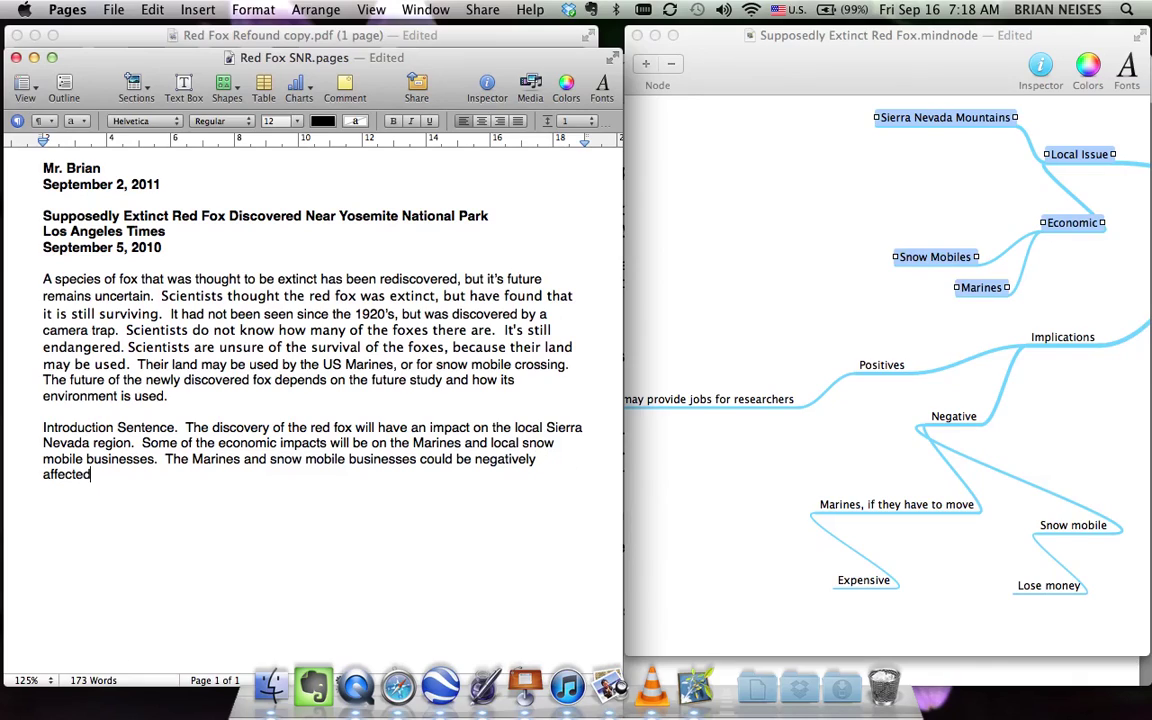
{"action": "type", "text": " by t"}
{"action": "key", "text": "BackSpace"}
{"action": "type", "text": "if they have to "}
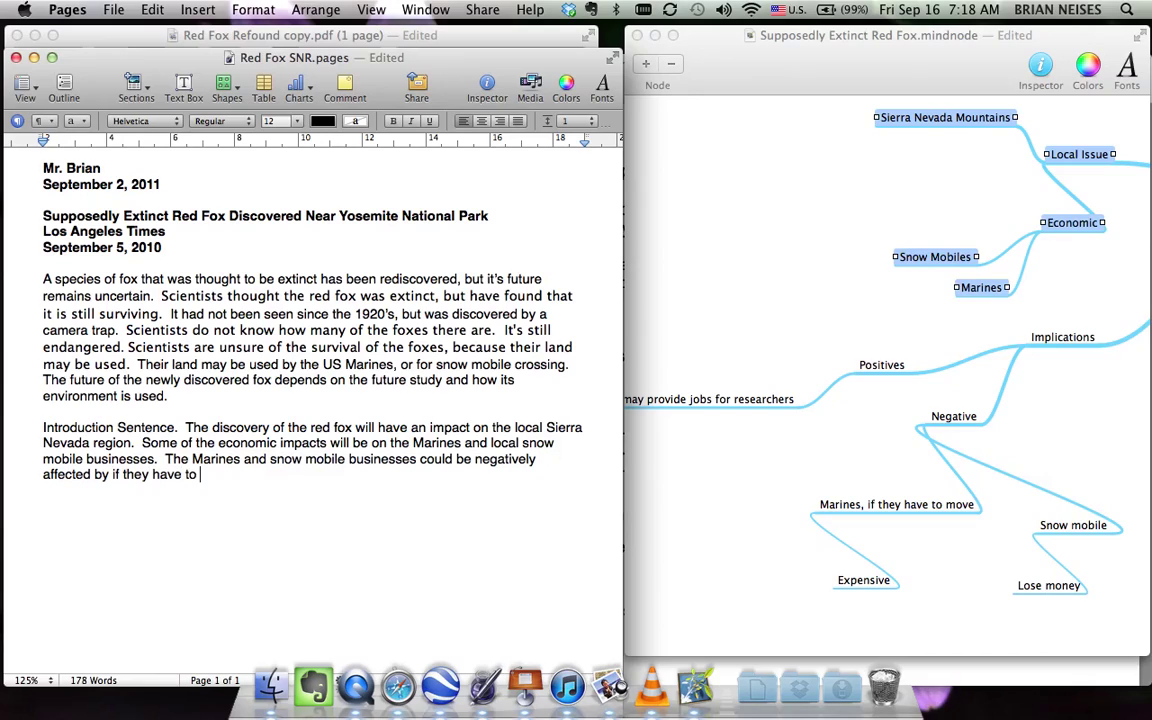
{"action": "type", "text": "move in order to c"}
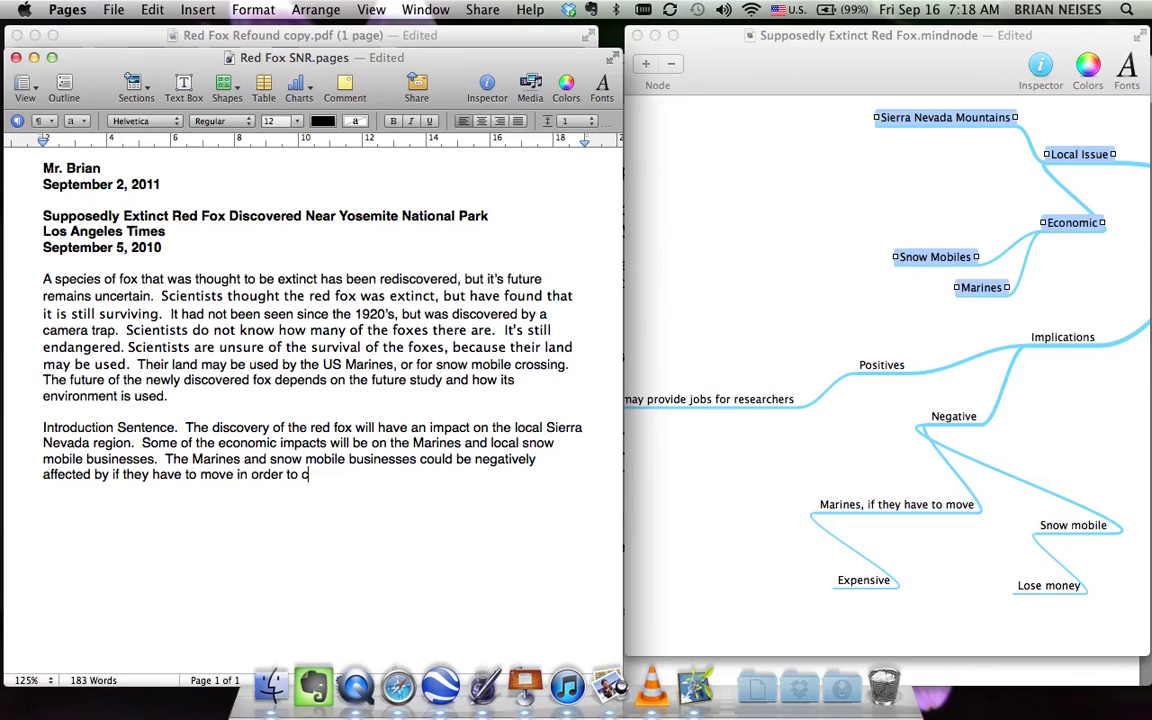
{"action": "type", "text": "reate a h"}
{"action": "key", "text": "BackSpace"}
{"action": "type", "text": "space"}
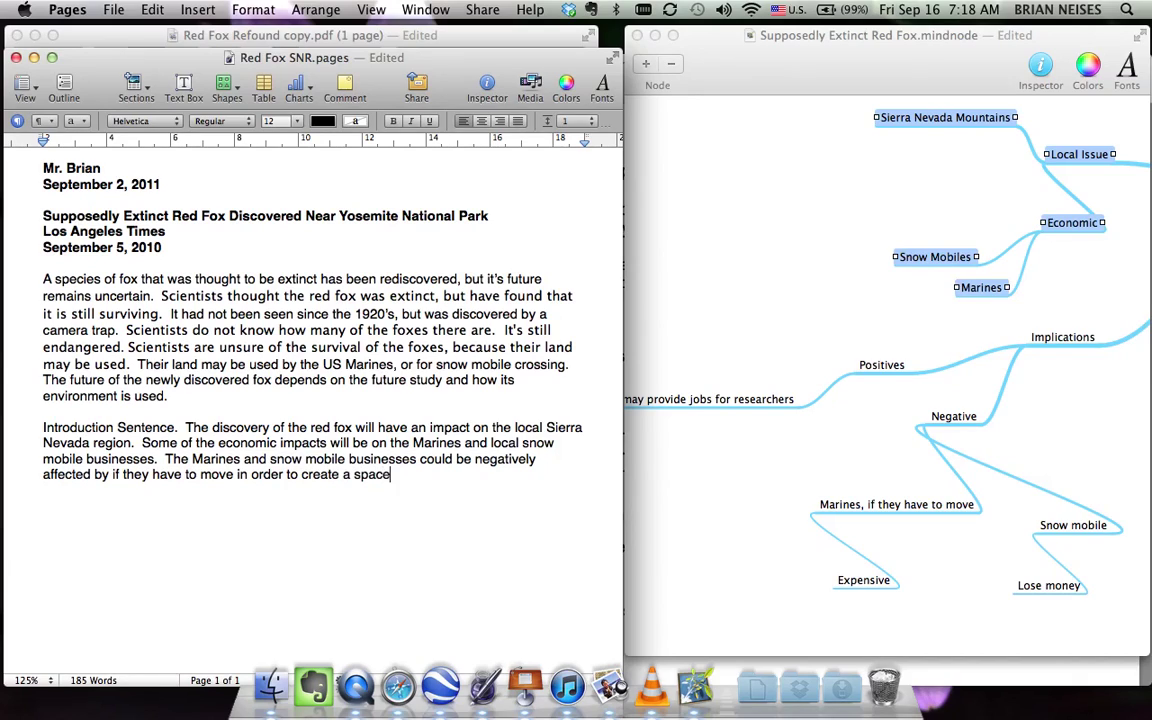
{"action": "type", "text": " for the fox to live."}
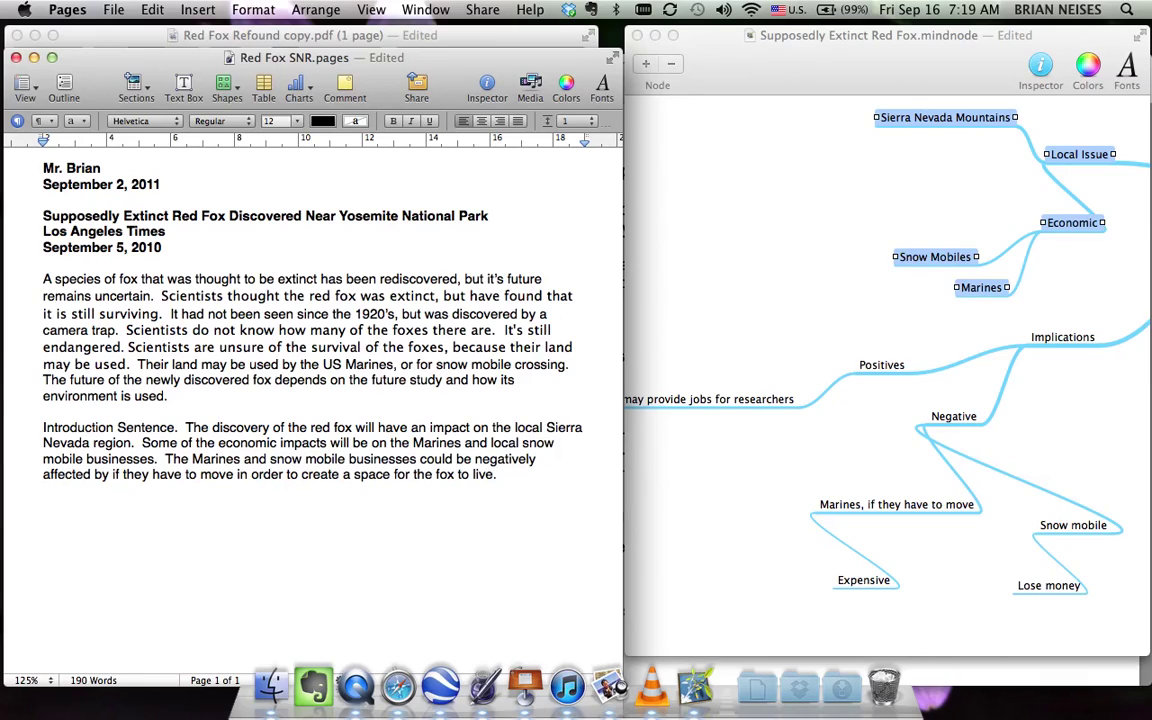
Type the sentence on new researcher jobs studying the fox, then 'Conclusions Sentence.'
{"action": "type", "text": "Some pos"}
{"action": "type", "text": "itive "}
{"action": "type", "text": "economic im"}
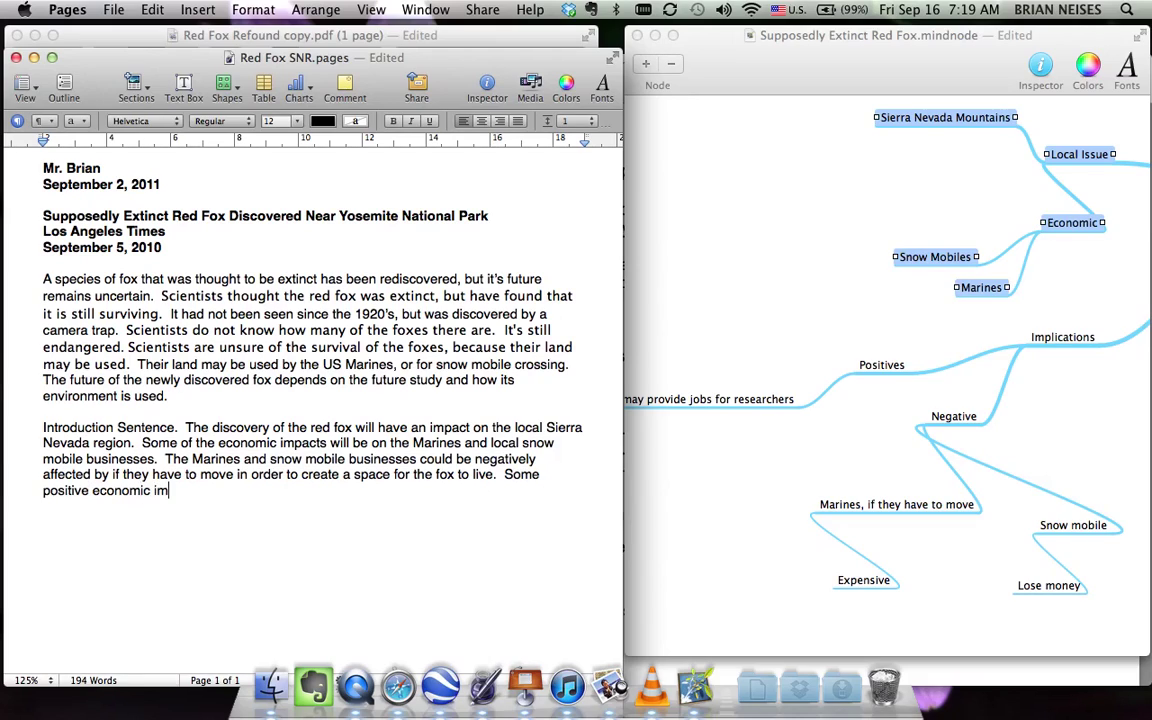
{"action": "type", "text": "pacts might be the"}
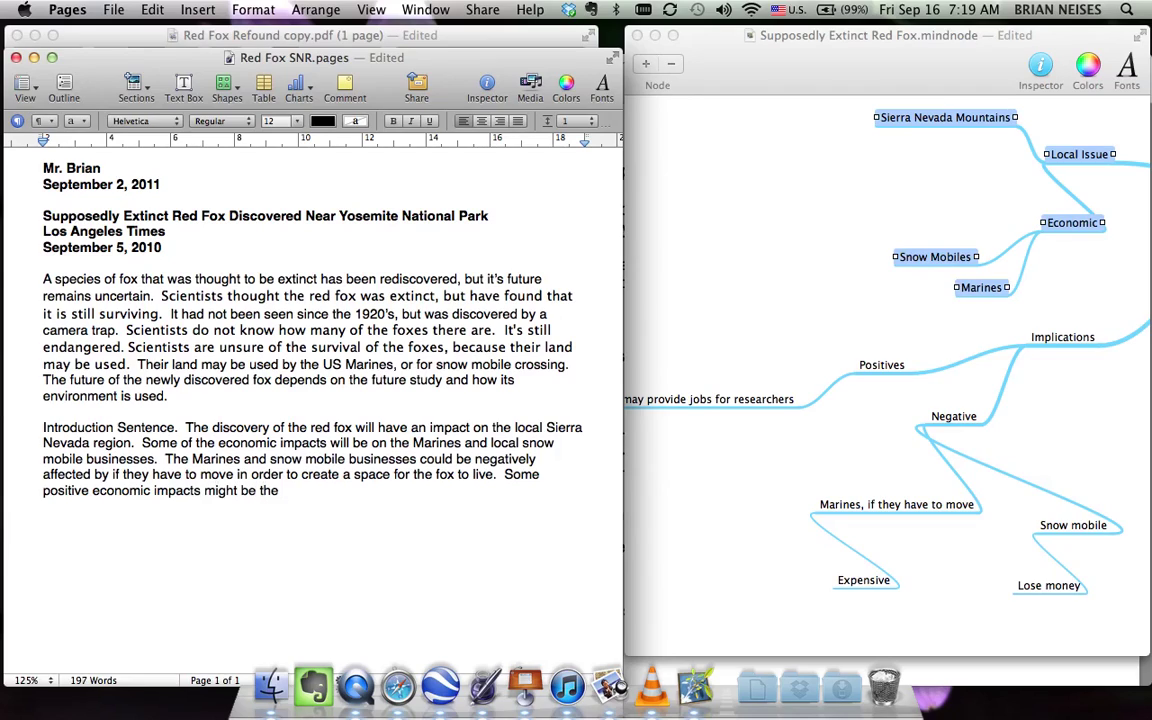
{"action": "type", "text": " creation of new j"}
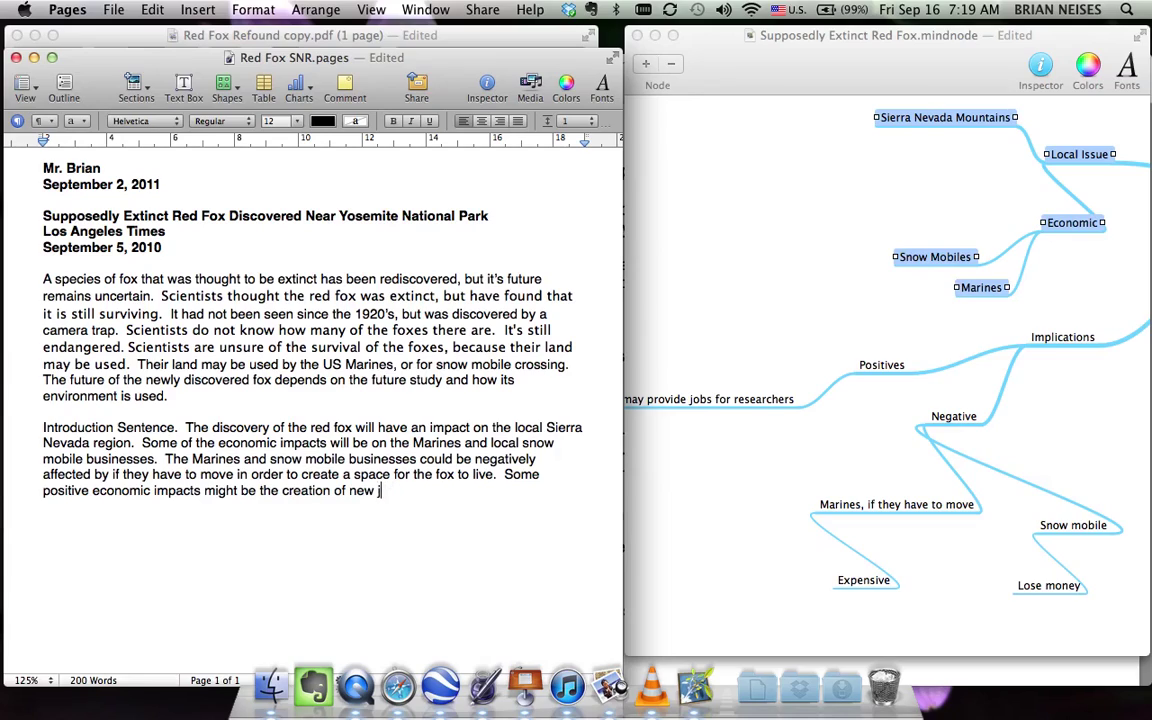
{"action": "type", "text": "obs for researchers studyi"}
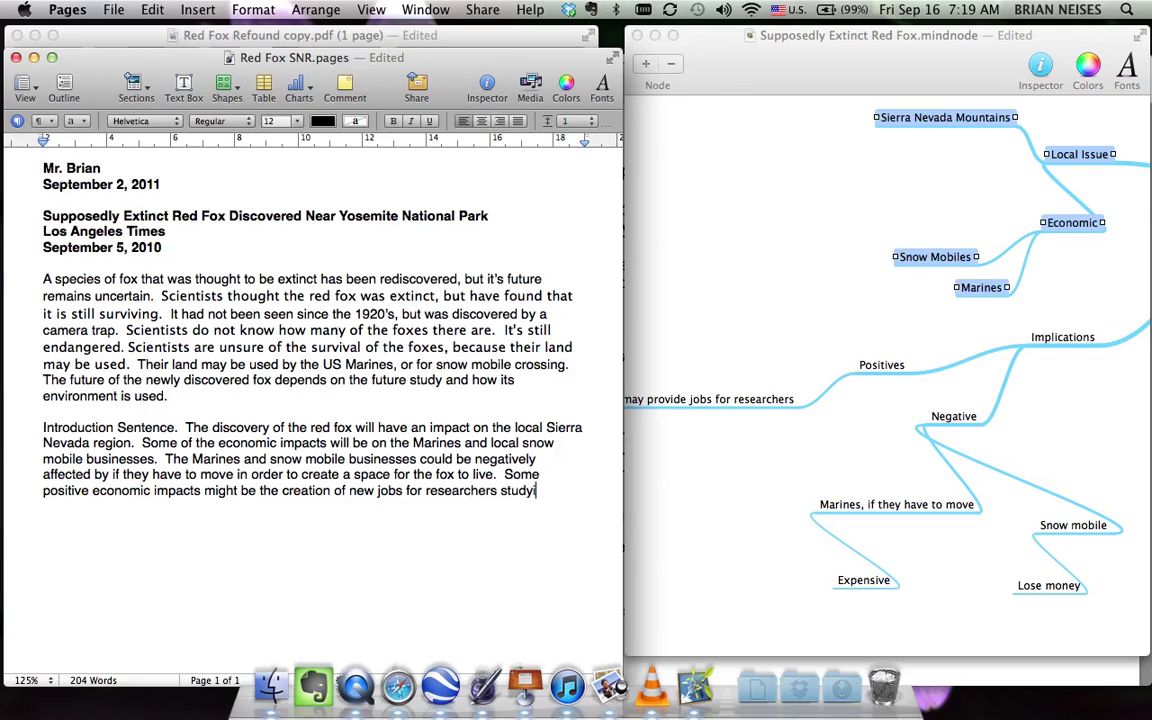
{"action": "type", "text": "ng the fox."}
{"action": "type", "text": "Conclusion"}
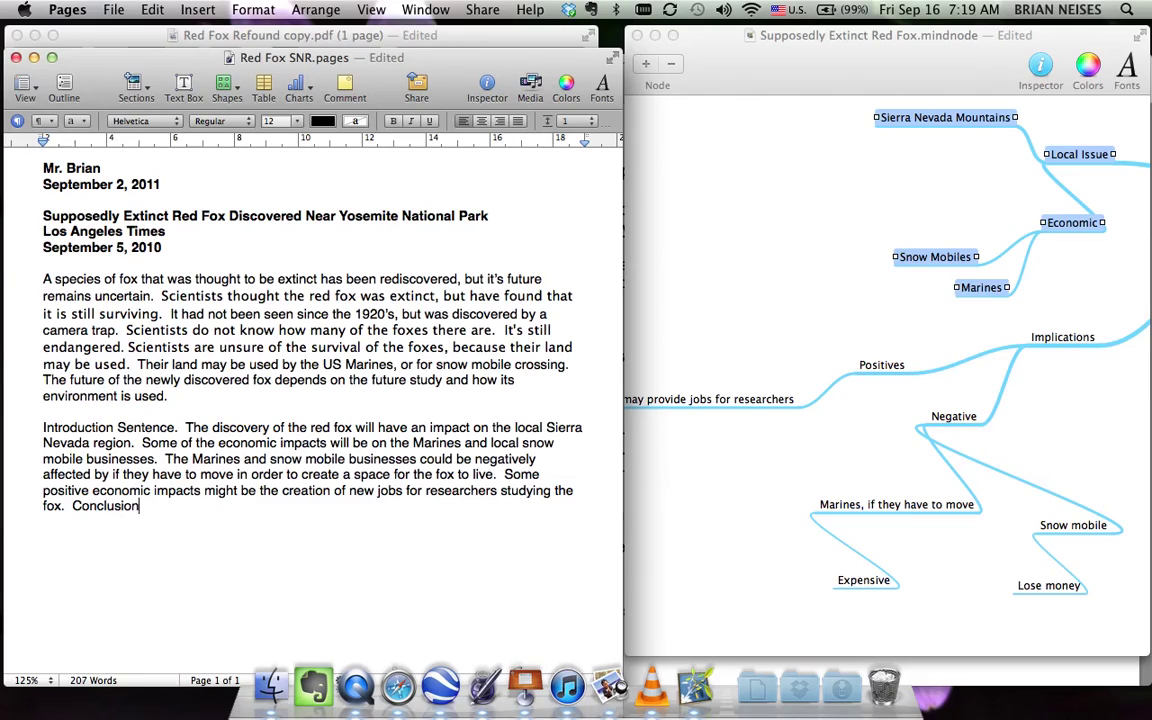
{"action": "type", "text": "s Sentence."}
Replace 'Introduction Sentence' with: the new found red fox is exciting, but has many implications for the local area
{"action": "left_click_drag", "start_coordinate": [43, 427], "coordinate": [174, 427]}
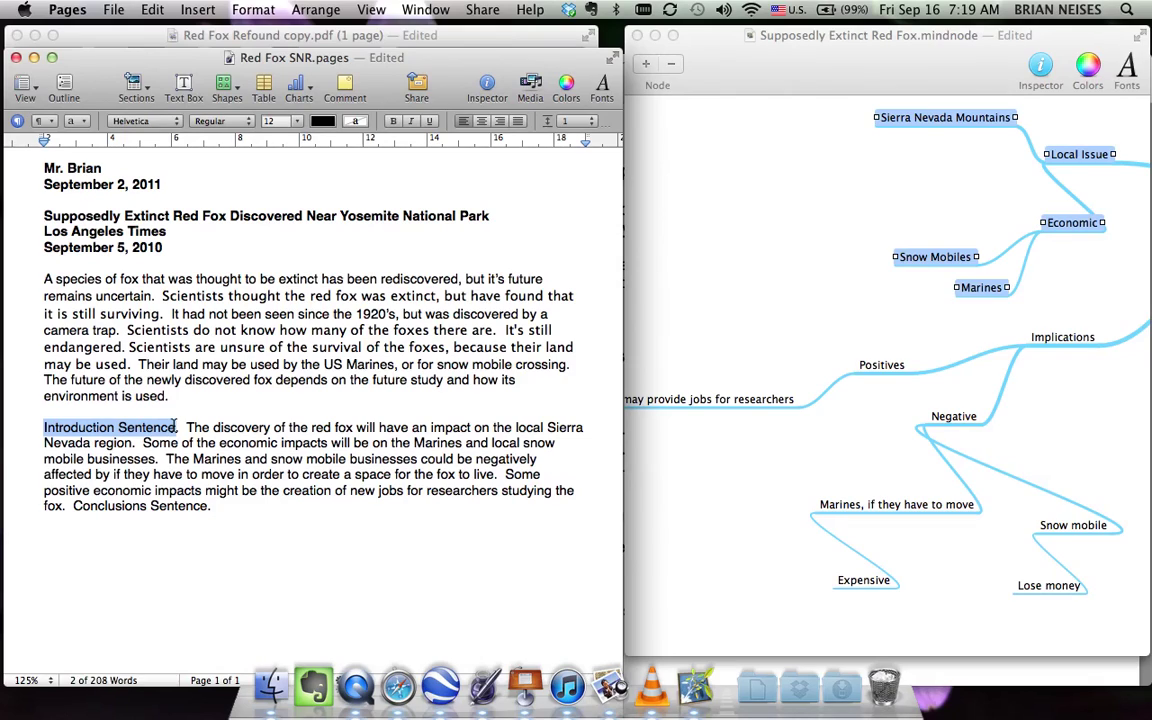
{"action": "left_click", "coordinate": [225, 507]}
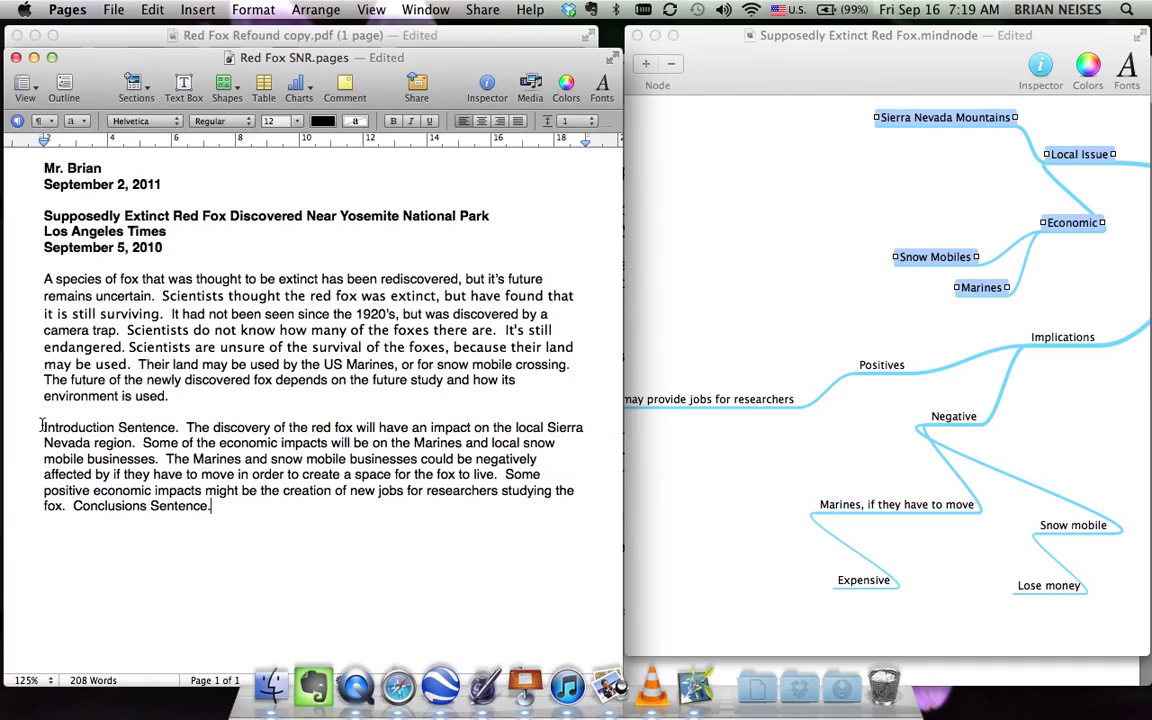
{"action": "left_click_drag", "start_coordinate": [44, 427], "coordinate": [179, 427]}
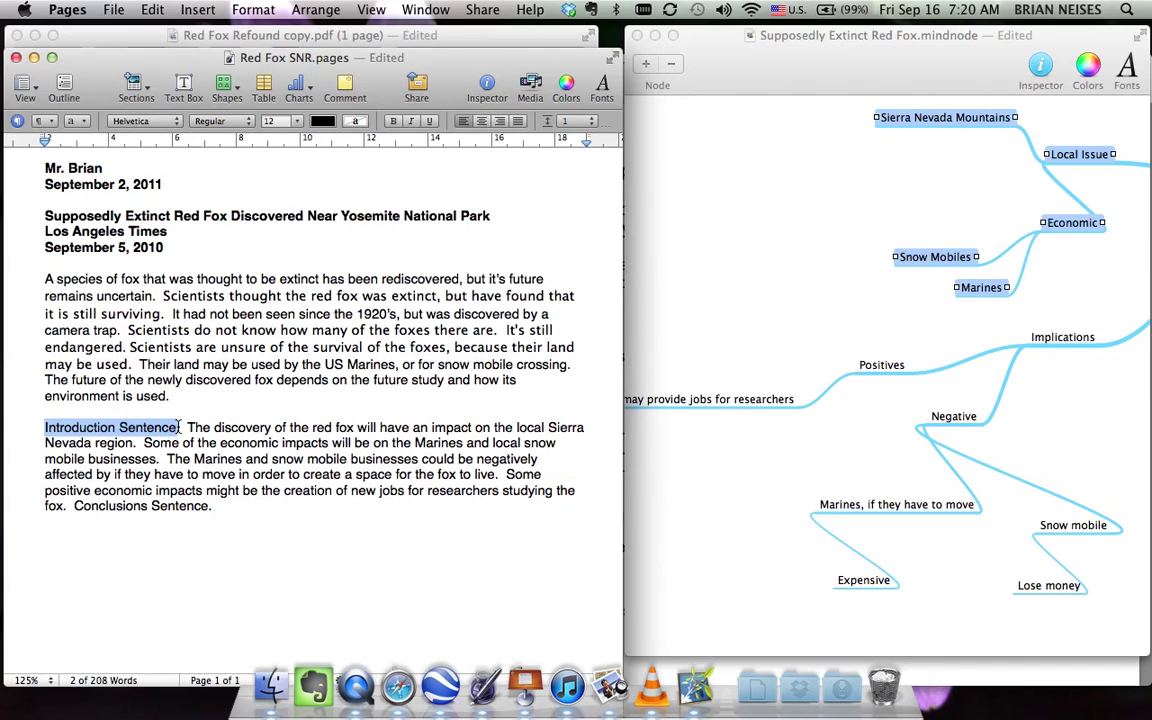
{"action": "type", "text": "The"}
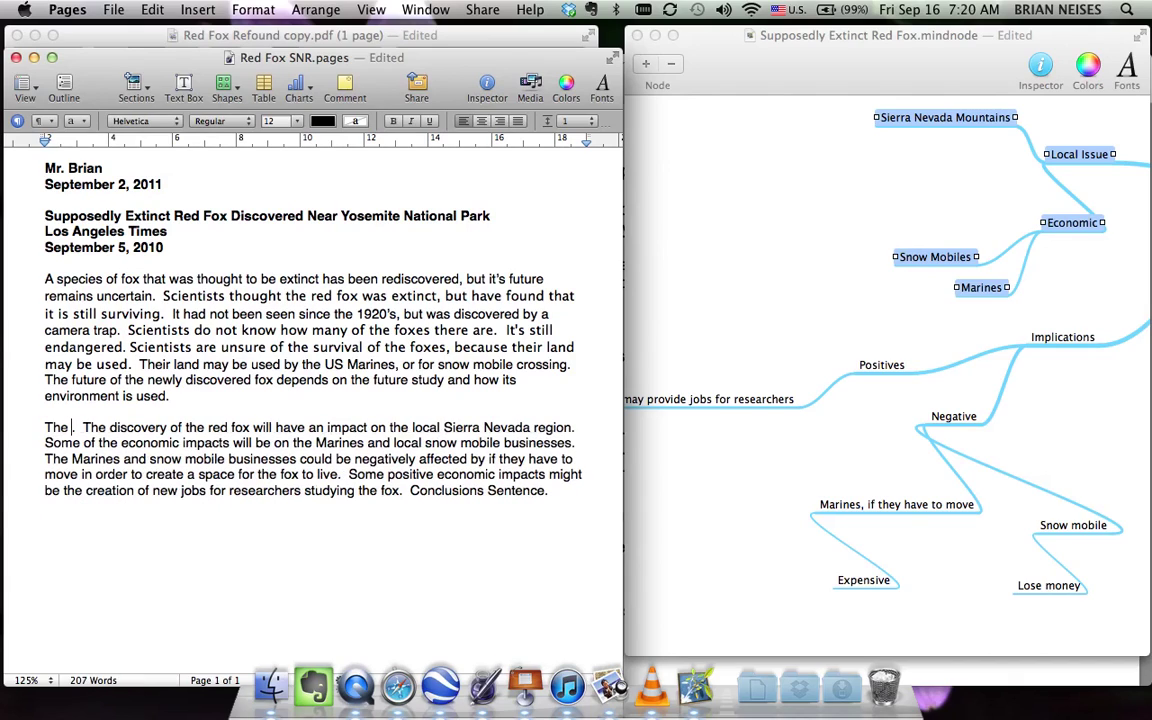
{"action": "type", "text": " dis"}
{"action": "key", "text": "BackSpace"}
{"action": "key", "text": "BackSpace"}
{"action": "key", "text": "BackSpace"}
{"action": "type", "text": "one wo"}
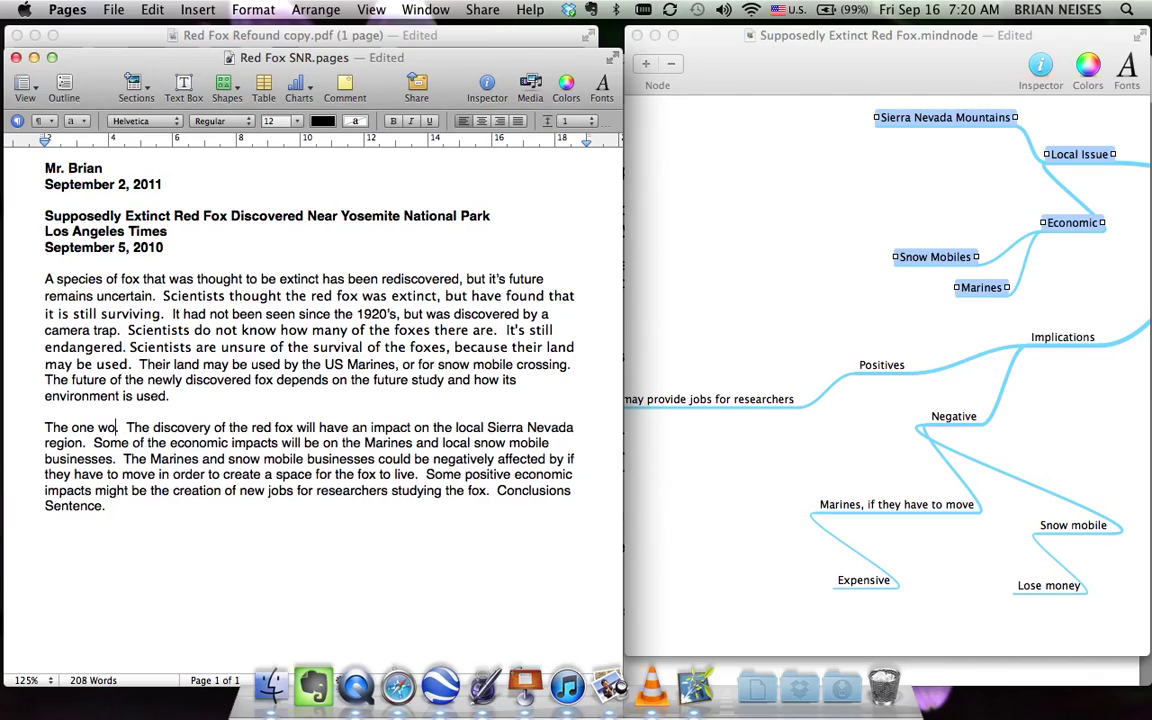
{"action": "type", "text": "rld impli"}
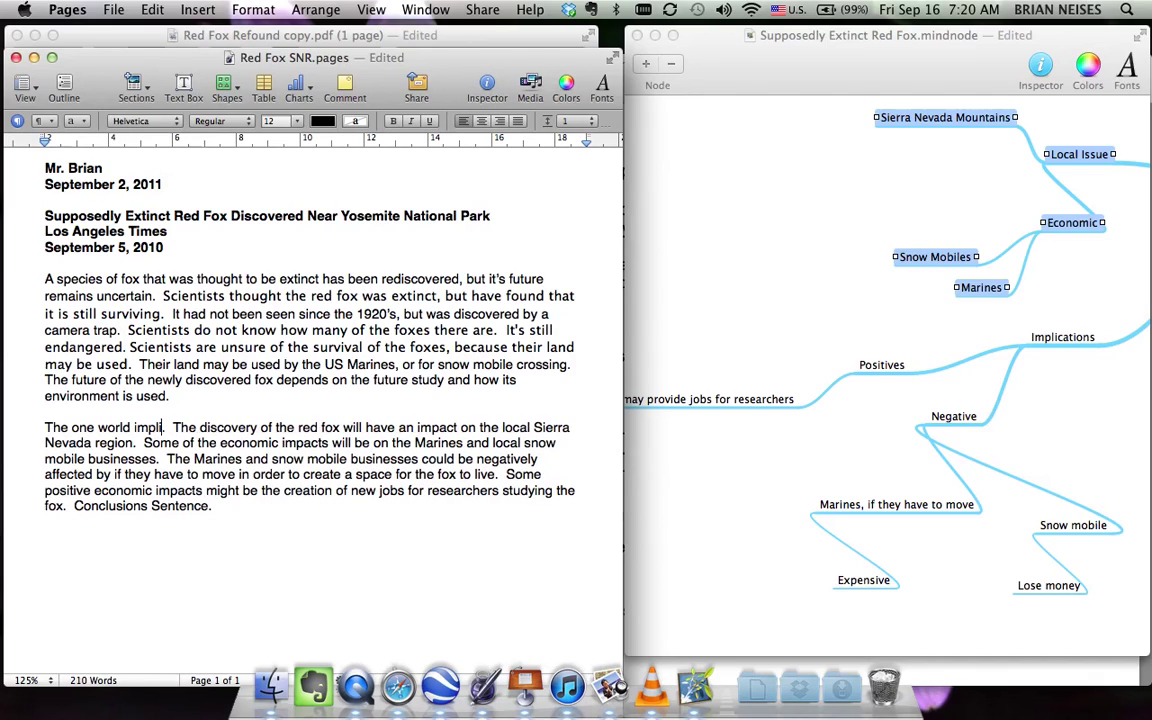
{"action": "key", "text": "BackSpace"}
{"action": "key", "text": "BackSpace"}
{"action": "key", "text": "BackSpace"}
{"action": "key", "text": "BackSpace"}
{"action": "key", "text": "BackSpace"}
{"action": "key", "text": "BackSpace"}
{"action": "key", "text": "BackSpace"}
{"action": "key", "text": "BackSpace"}
{"action": "key", "text": "BackSpace"}
{"action": "key", "text": "BackSpace"}
{"action": "key", "text": "BackSpace"}
{"action": "key", "text": "BackSpace"}
{"action": "key", "text": "BackSpace"}
{"action": "key", "text": "BackSpace"}
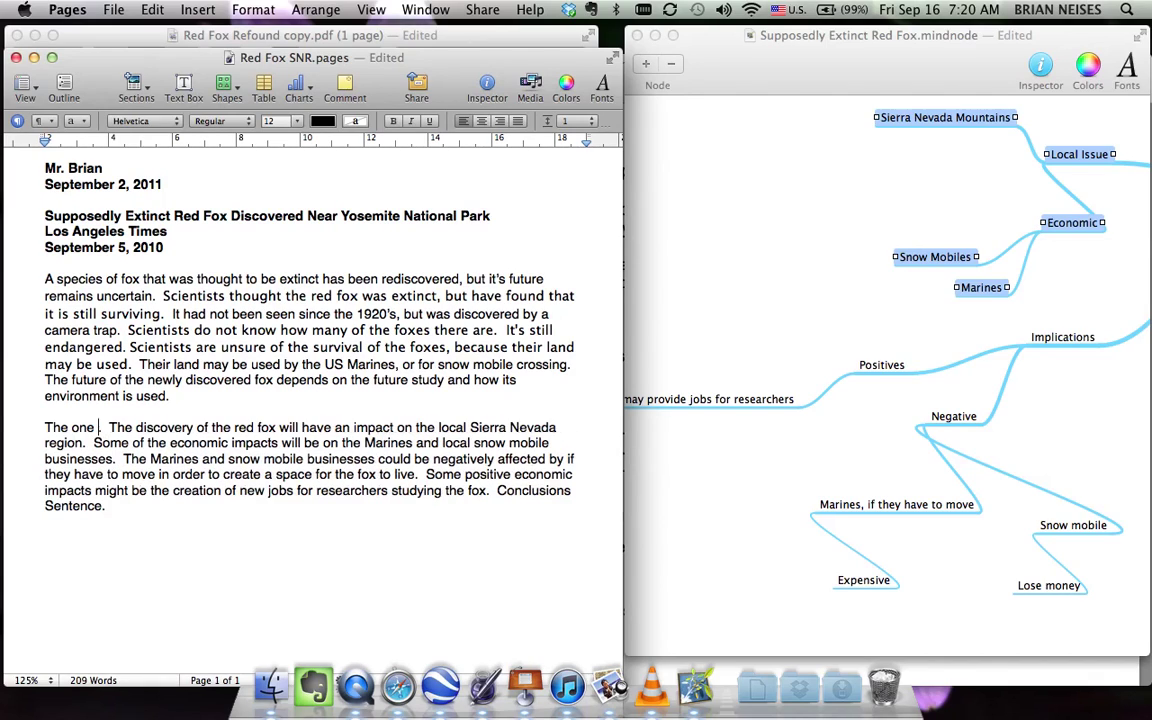
{"action": "type", "text": "d"}
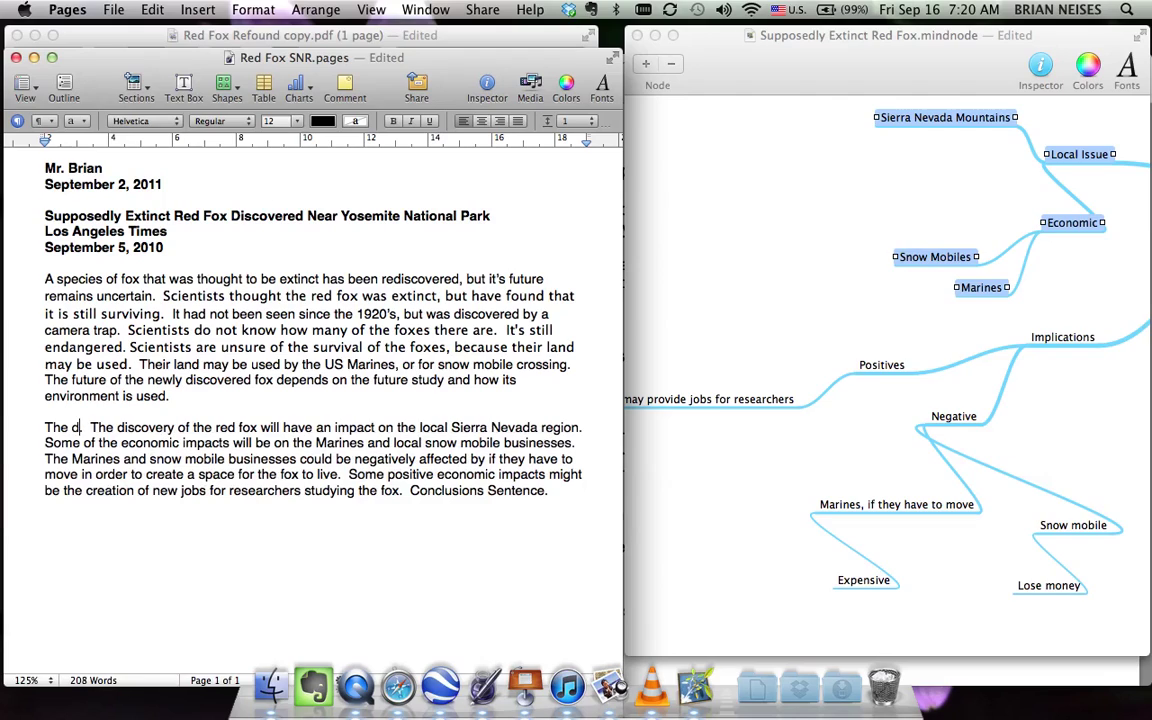
{"action": "key", "text": "BackSpace"}
{"action": "type", "text": "new "}
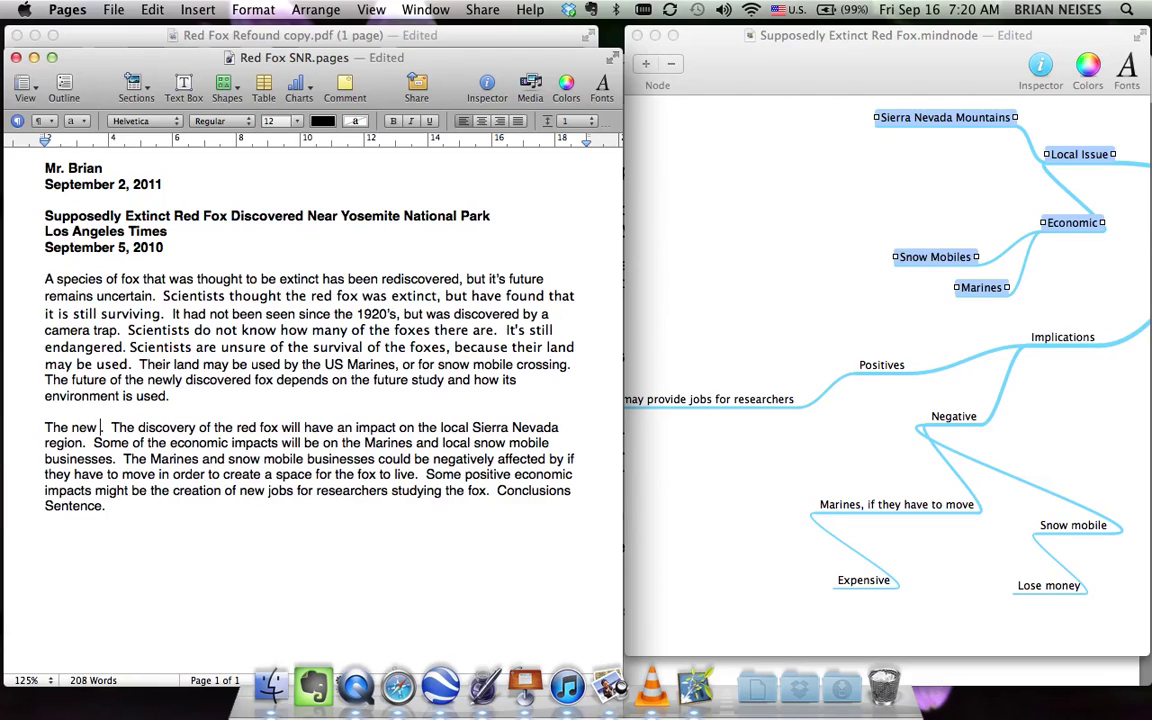
{"action": "type", "text": "found"}
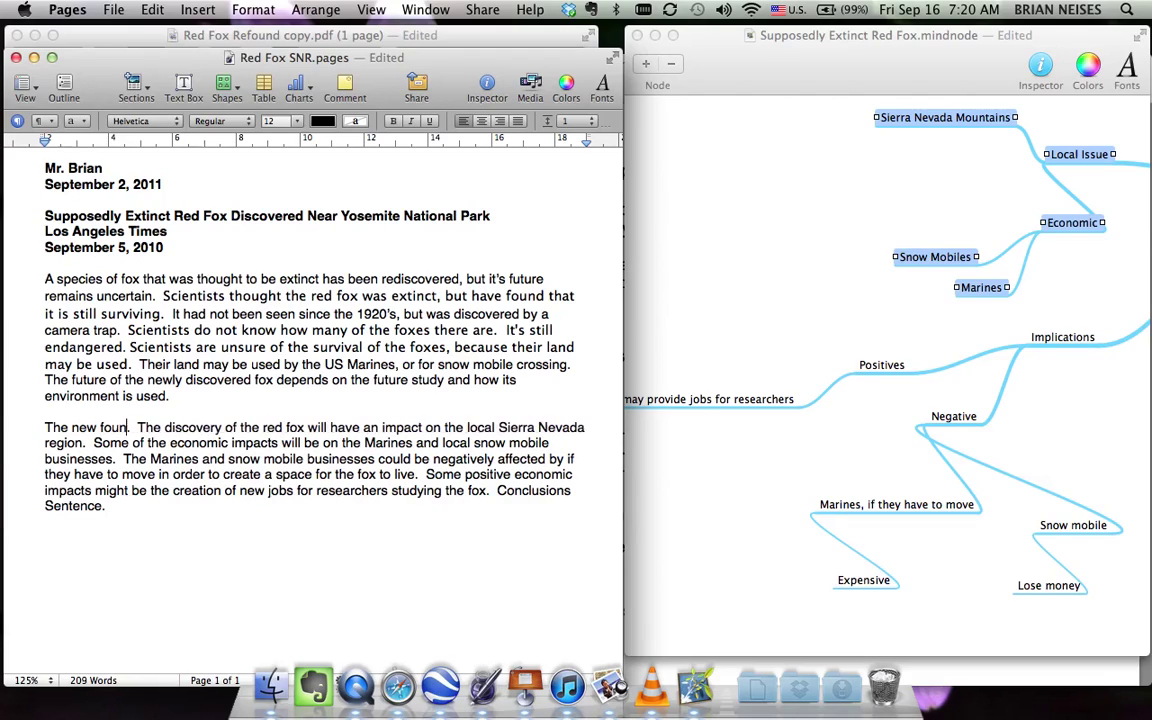
{"action": "type", "text": " red fox"}
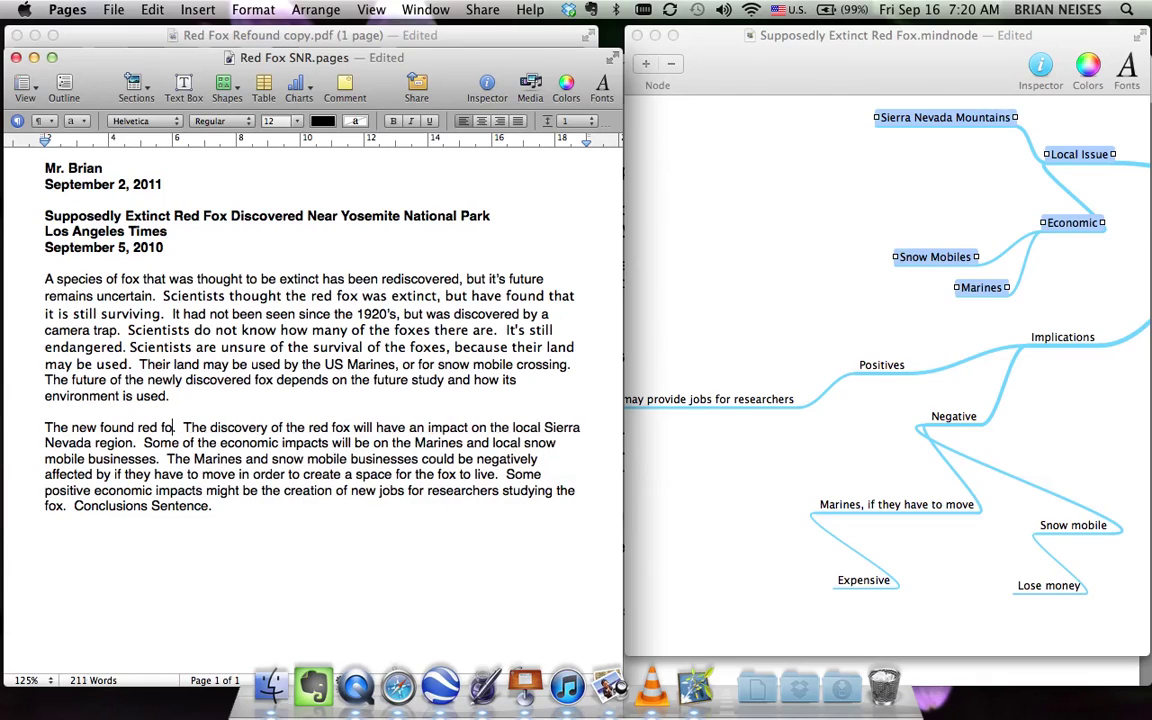
{"action": "type", "text": ","}
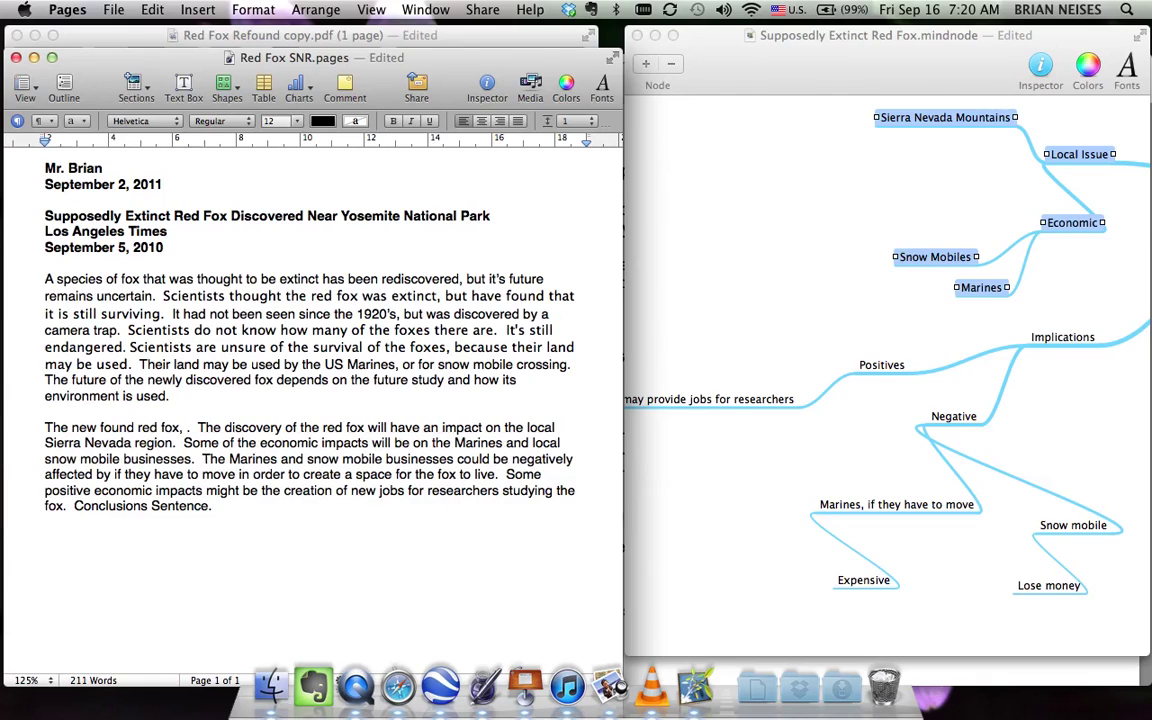
{"action": "key", "text": "BackSpace"}
{"action": "key", "text": "BackSpace"}
{"action": "type", "text": "is e"}
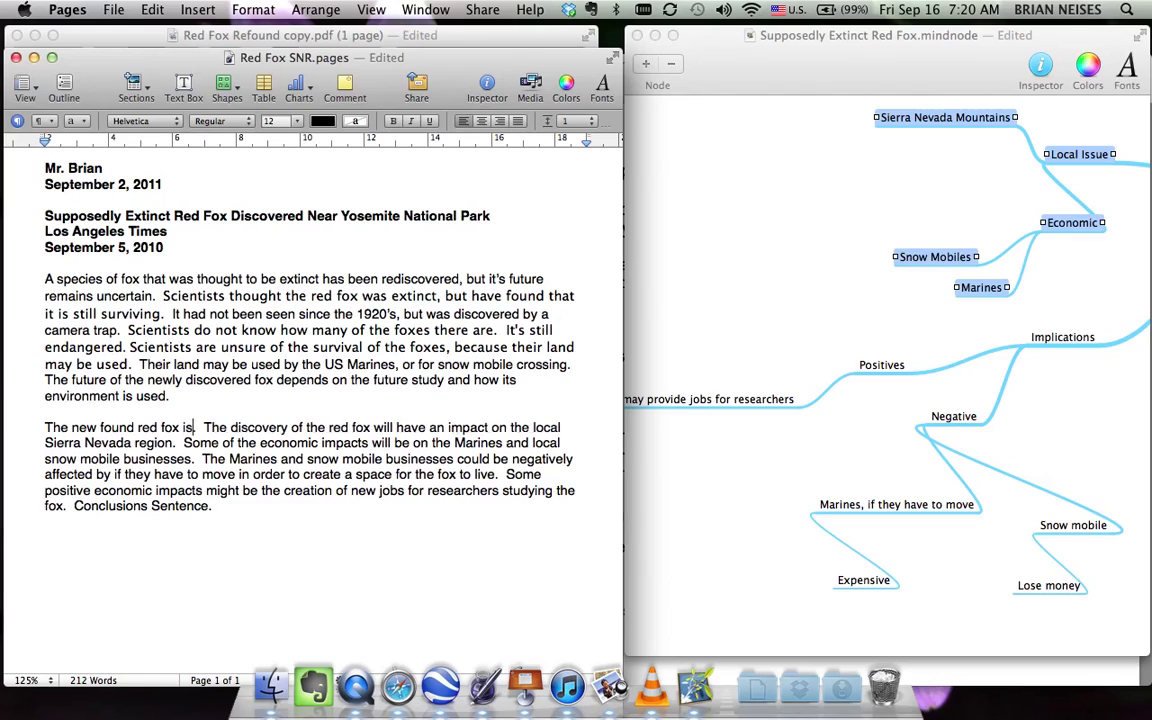
{"action": "type", "text": "xciting, b"}
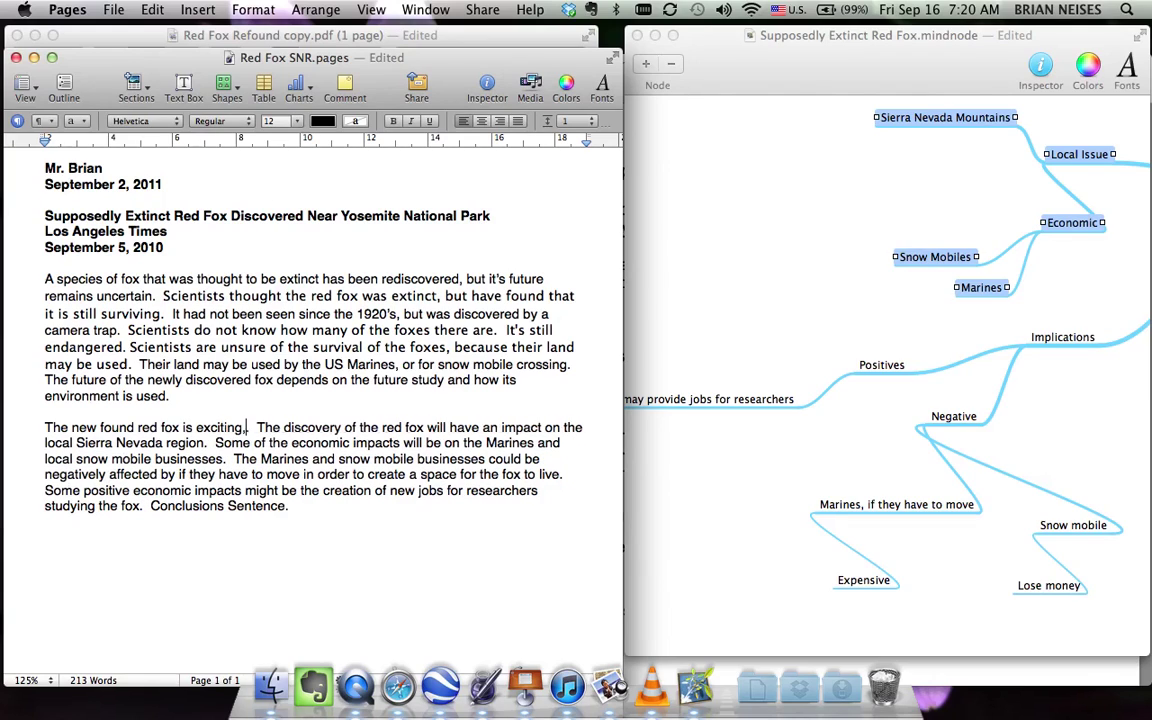
{"action": "type", "text": "ut has man"}
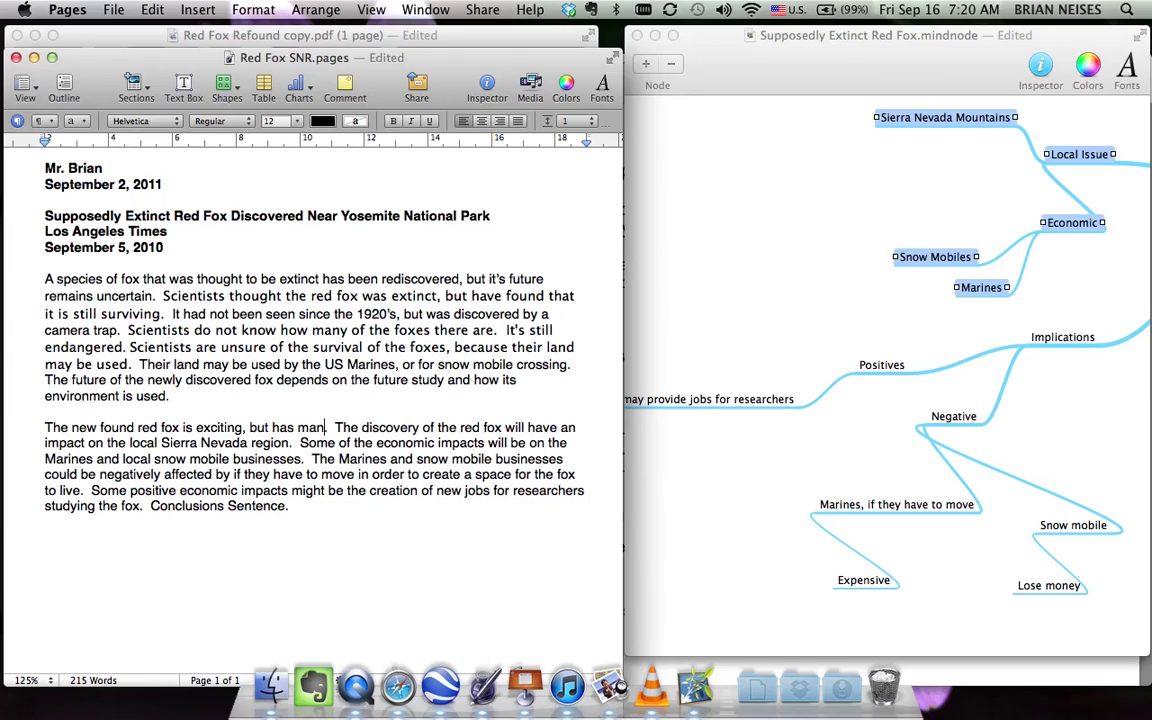
{"action": "type", "text": "y im"}
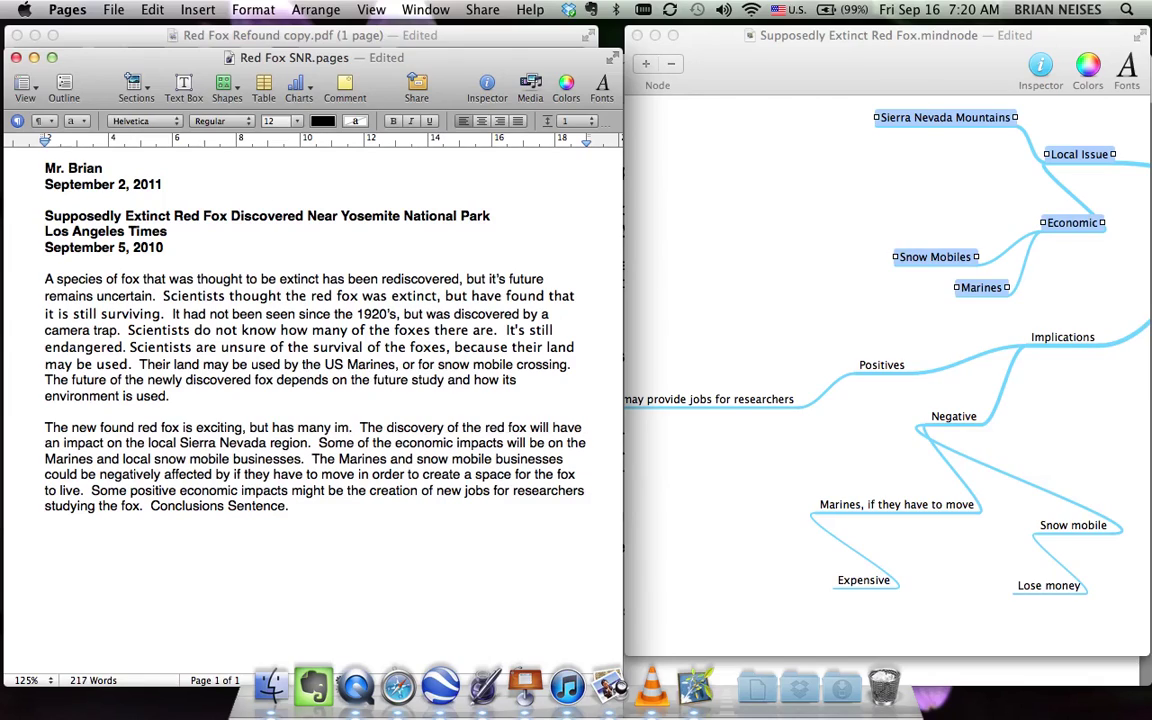
{"action": "type", "text": "plication"}
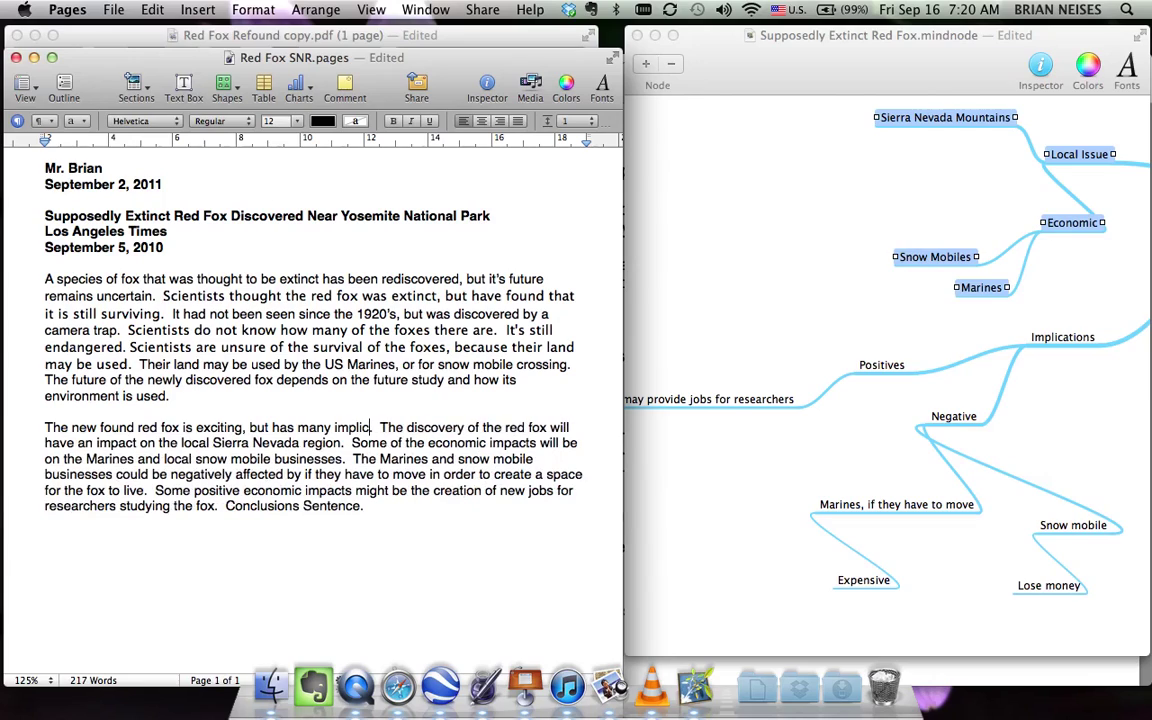
{"action": "type", "text": "s for the "}
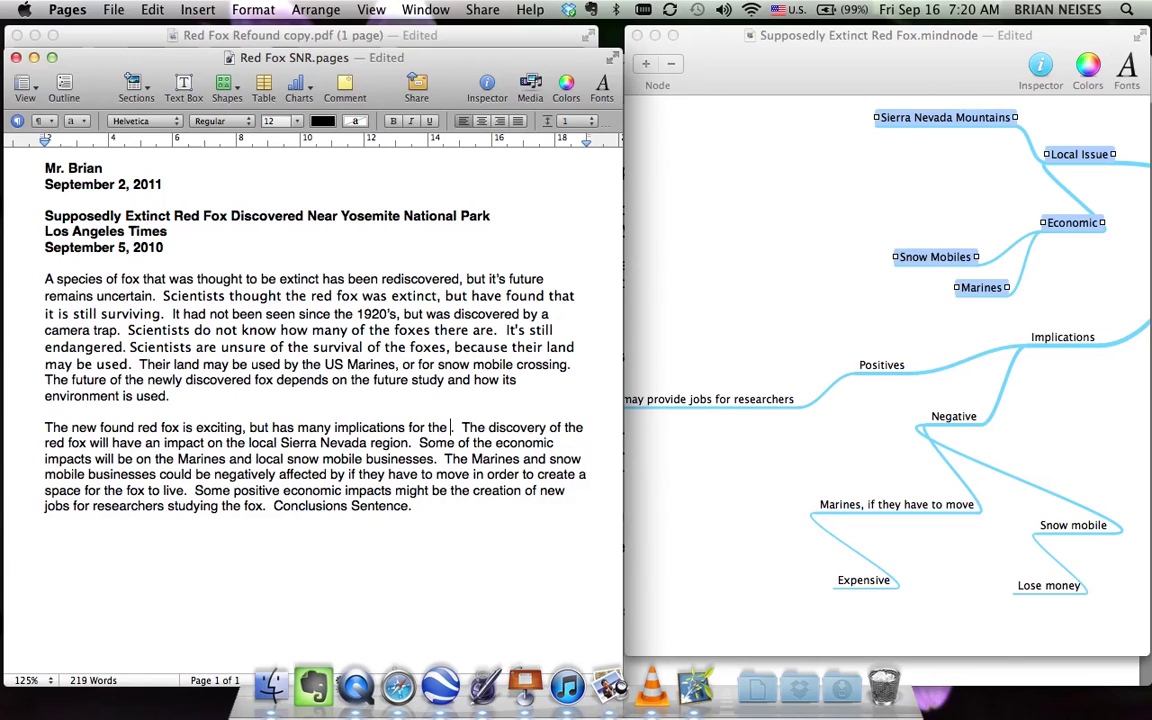
{"action": "type", "text": "l "}
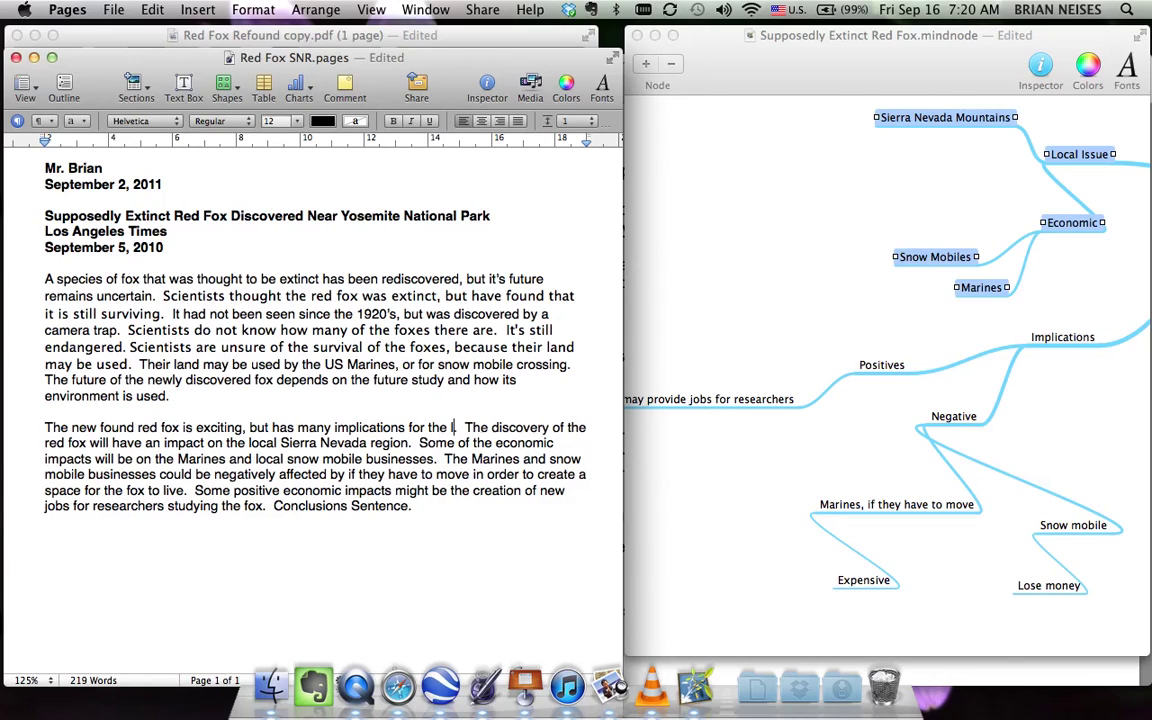
{"action": "type", "text": "ocal "}
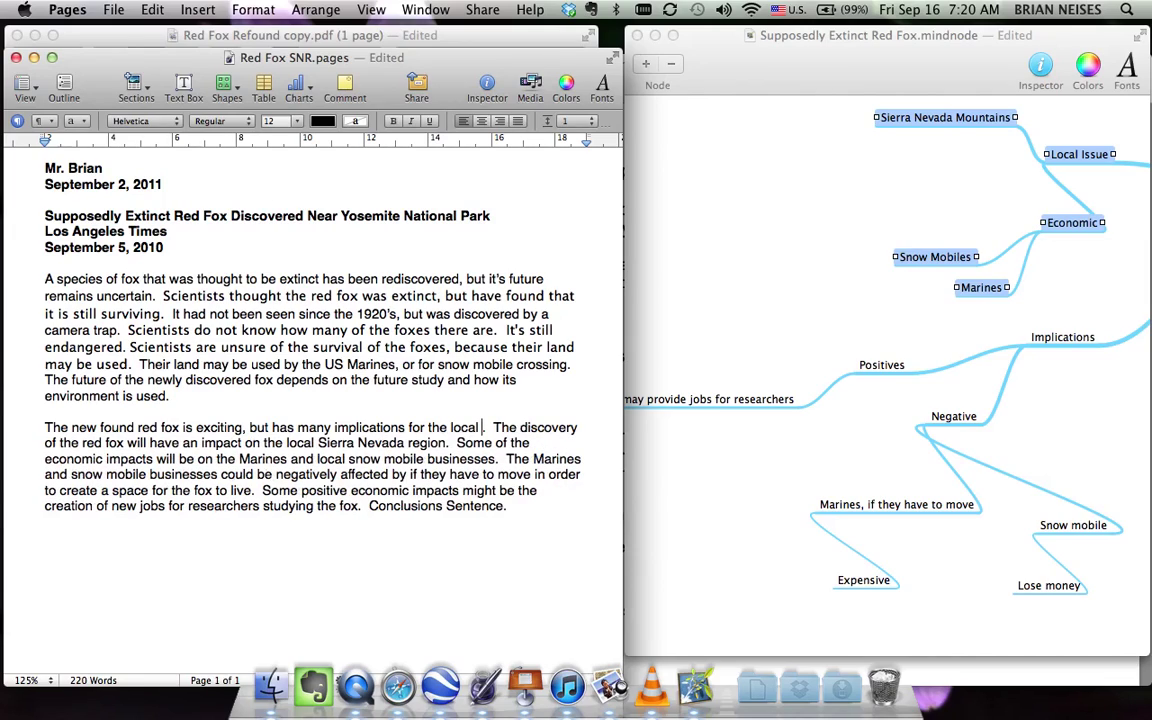
{"action": "type", "text": "area"}
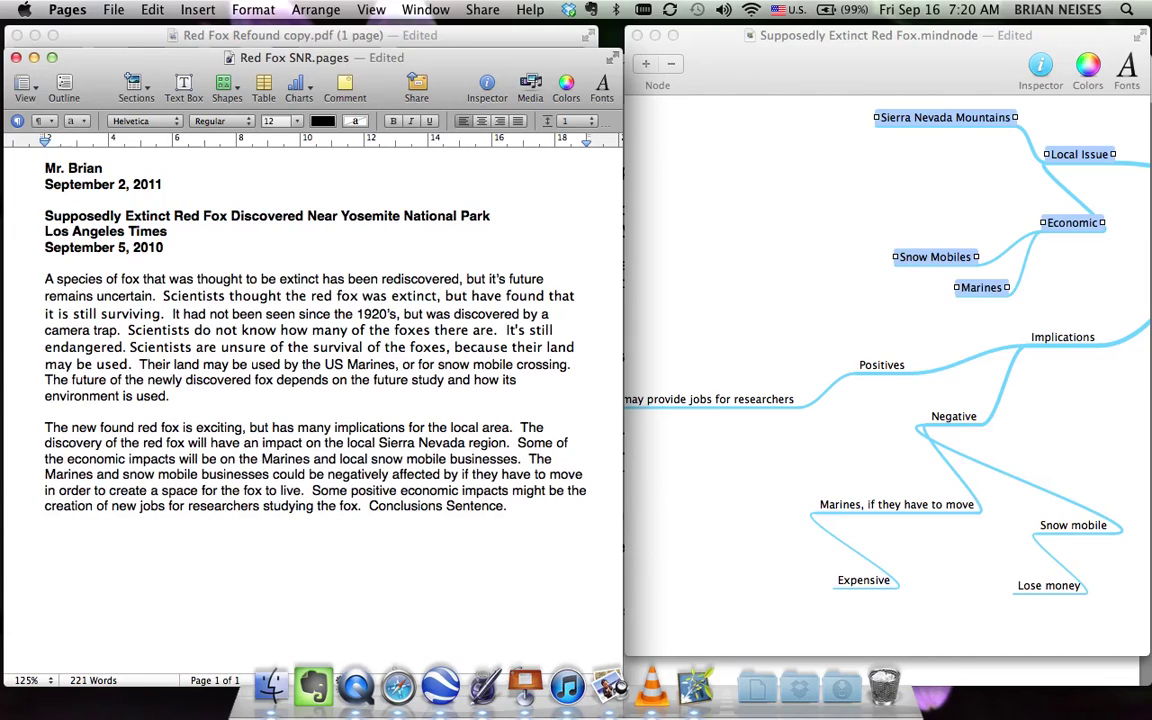
Insert 'economic' after 'many' and select the Conclusions Sentence placeholder
{"action": "left_click", "coordinate": [333, 427]}
{"action": "type", "text": "economi"}
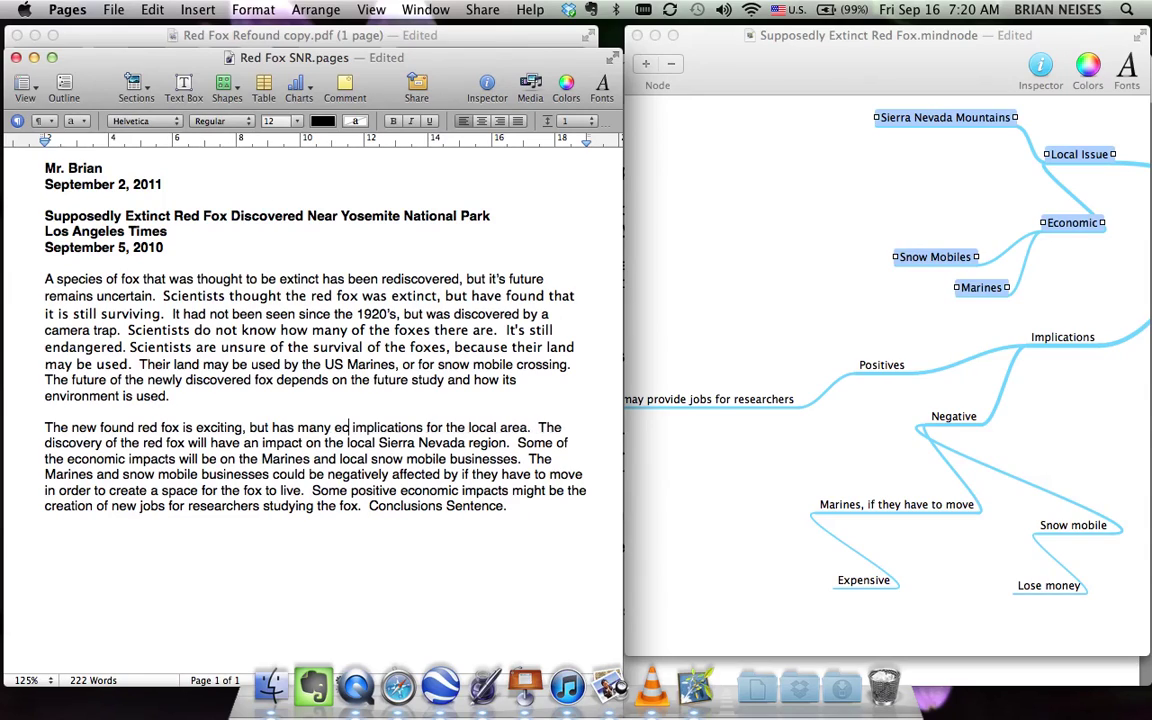
{"action": "type", "text": "c"}
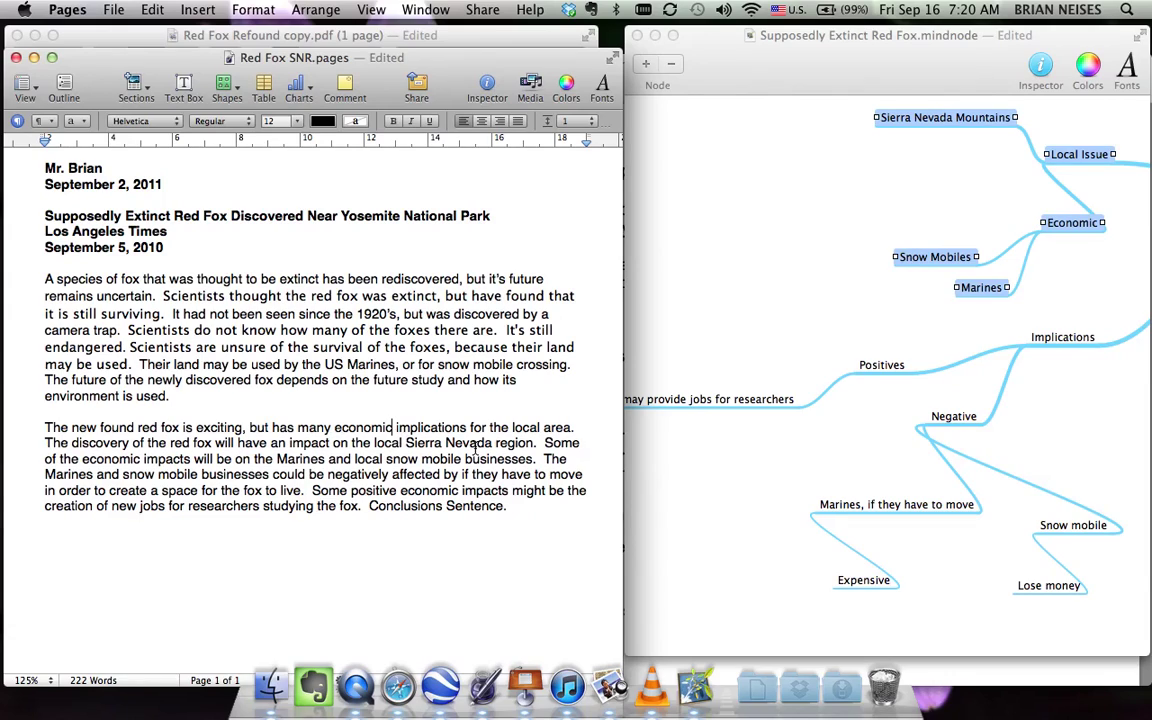
{"action": "double_click", "coordinate": [416, 507]}
{"action": "left_click_drag", "start_coordinate": [370, 506], "coordinate": [503, 513]}
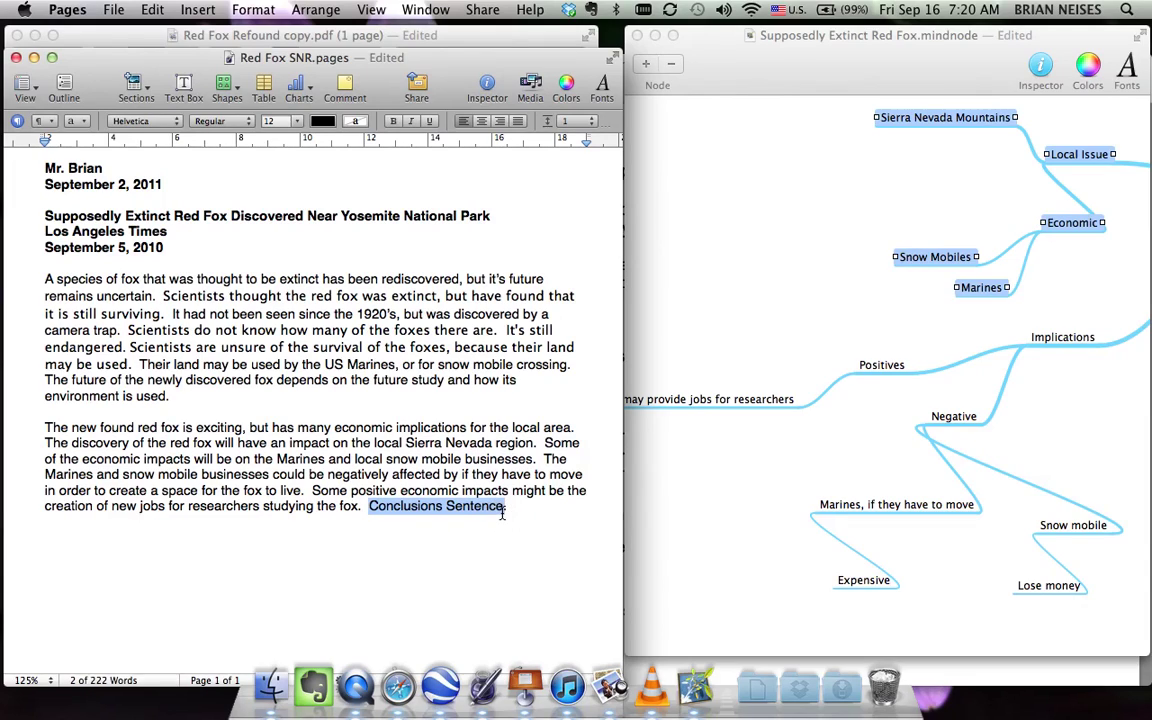
Replace the Conclusions Sentence placeholder with 'The discovery of the red fox, may have many large negative effects on the businesses'
{"action": "type", "text": "The "}
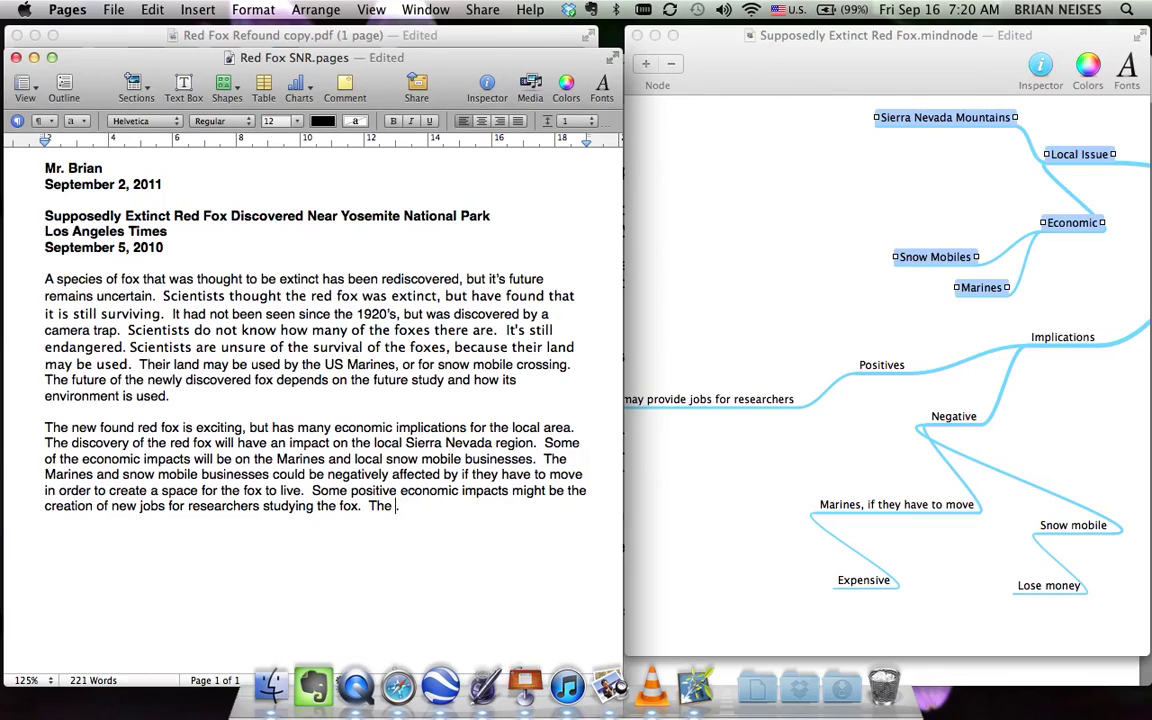
{"action": "type", "text": "discovery of the red "}
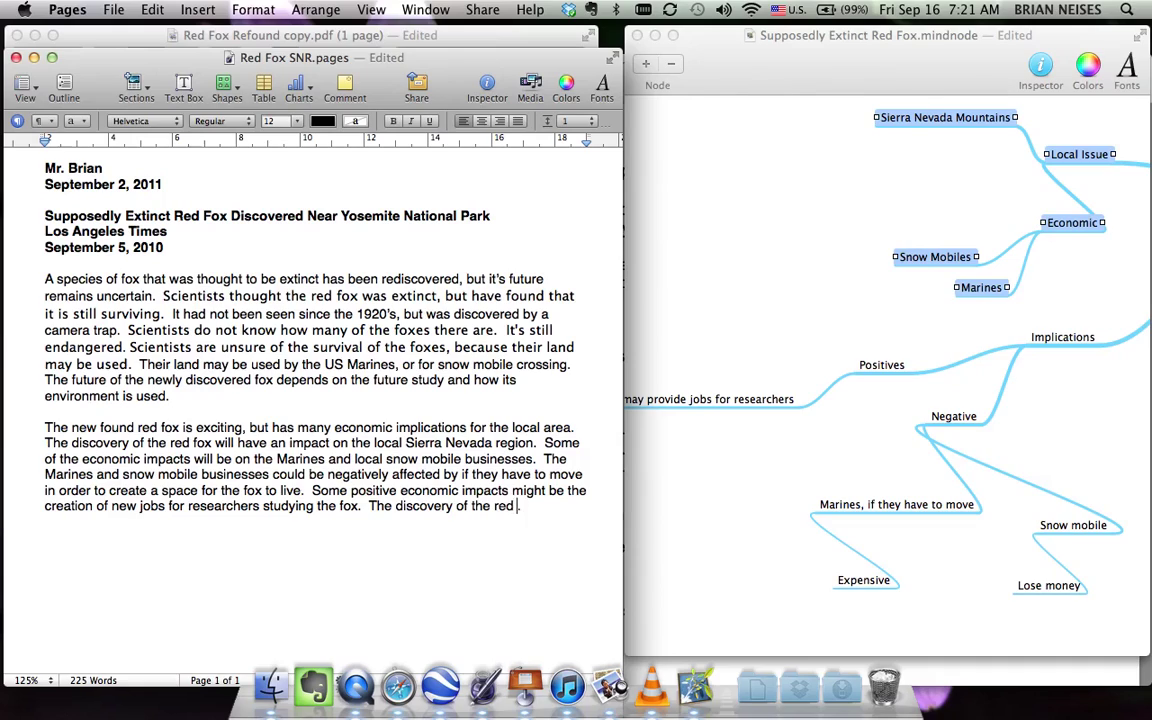
{"action": "type", "text": "fox, may have m"}
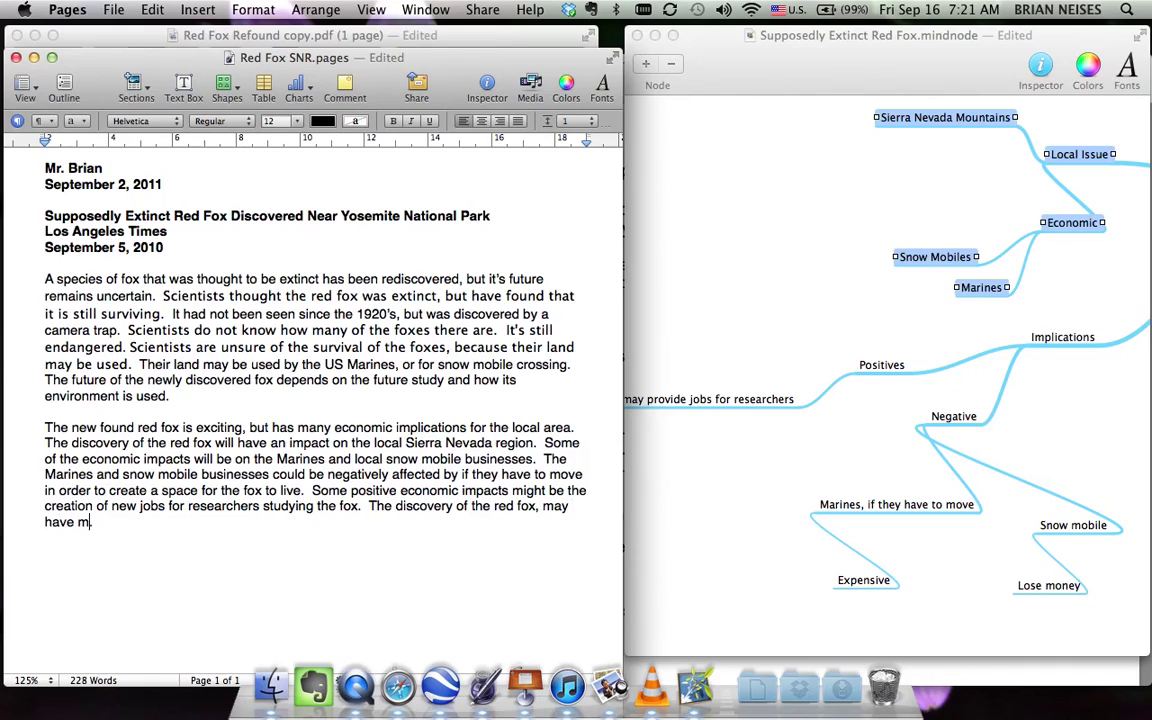
{"action": "type", "text": "any large nega"}
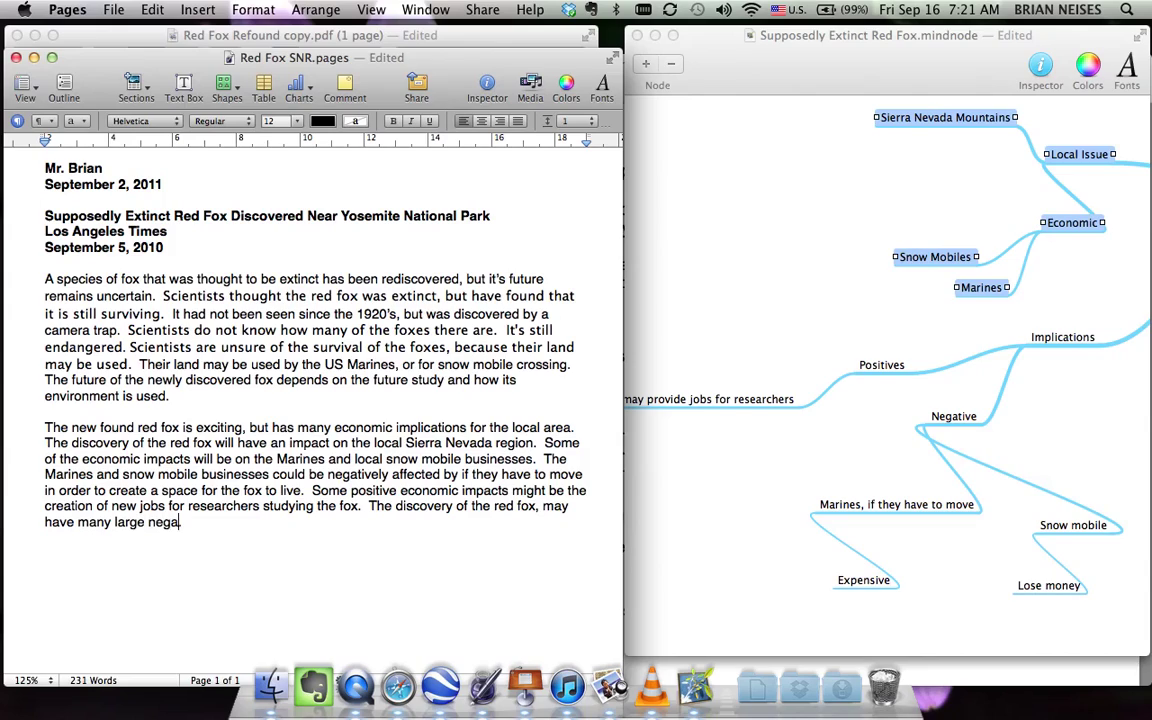
{"action": "type", "text": "tive effects on the b"}
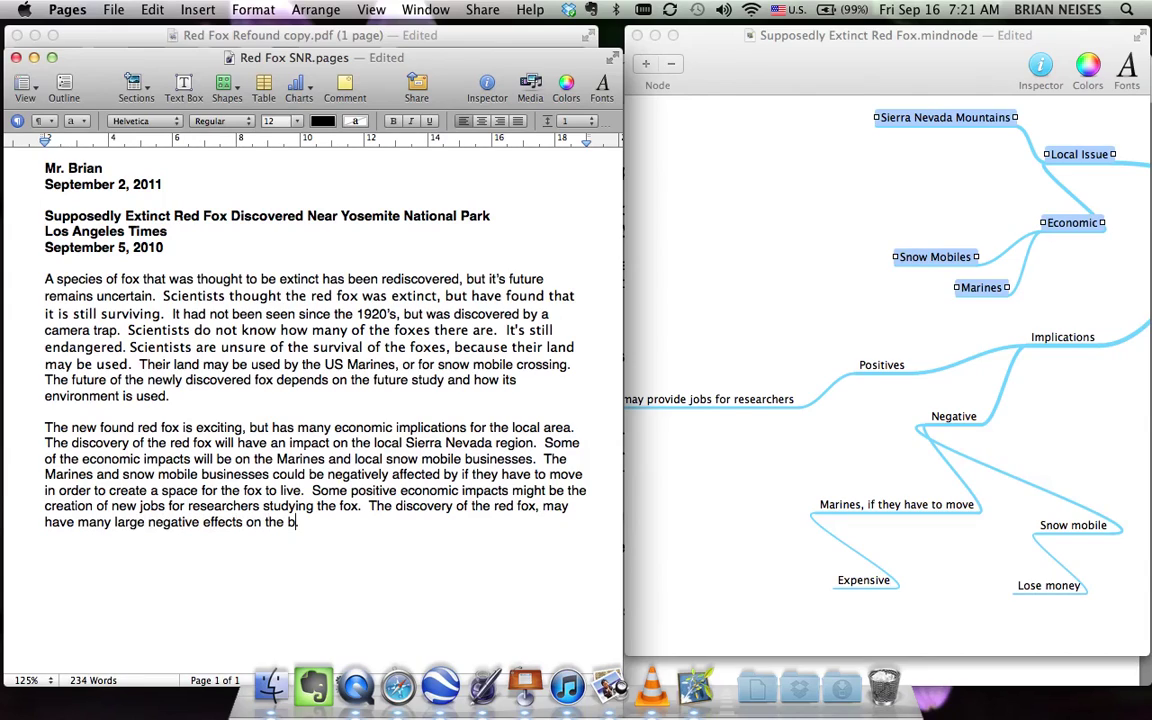
{"action": "type", "text": "usinesses and gover"}
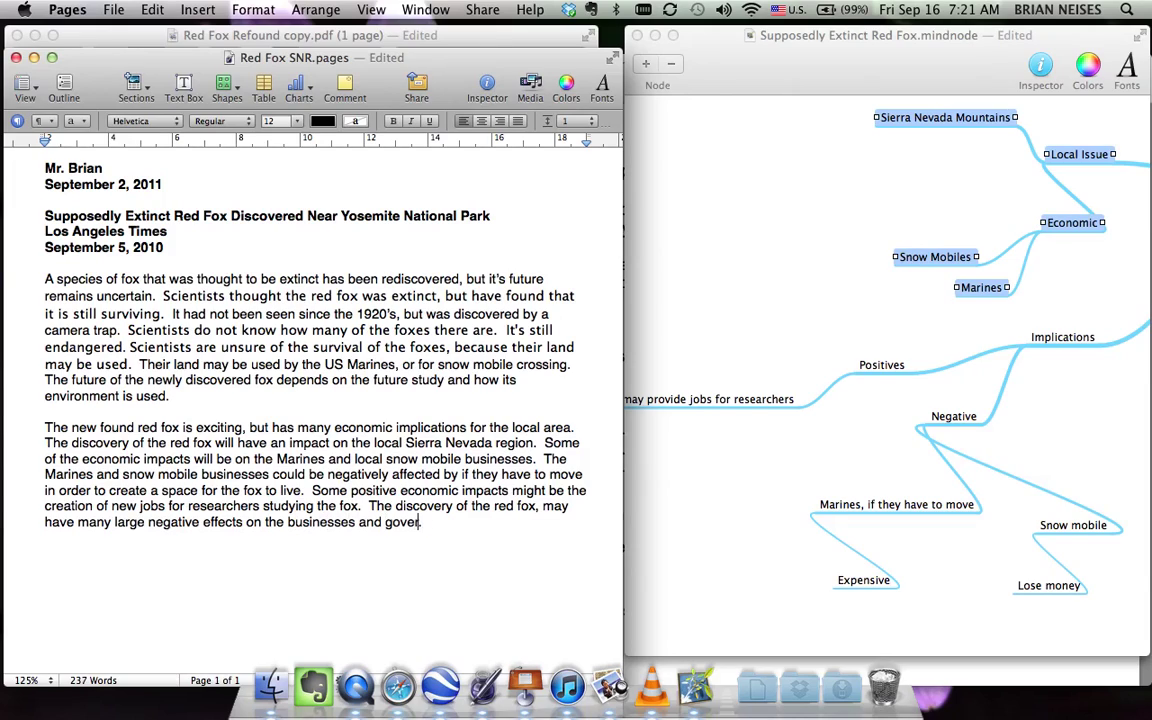
{"action": "type", "text": "nment, but it has not"}
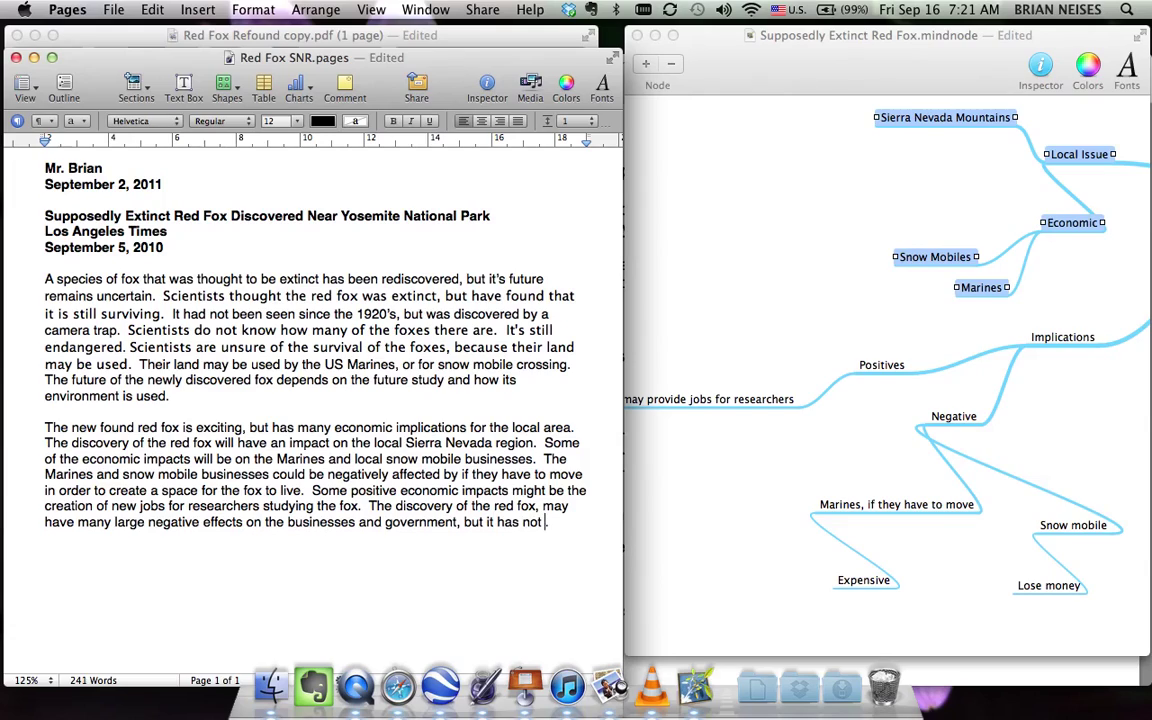
{"action": "type", "text": " yet been de"}
{"action": "type", "text": "cided"}
{"action": "type", "text": " if these "}
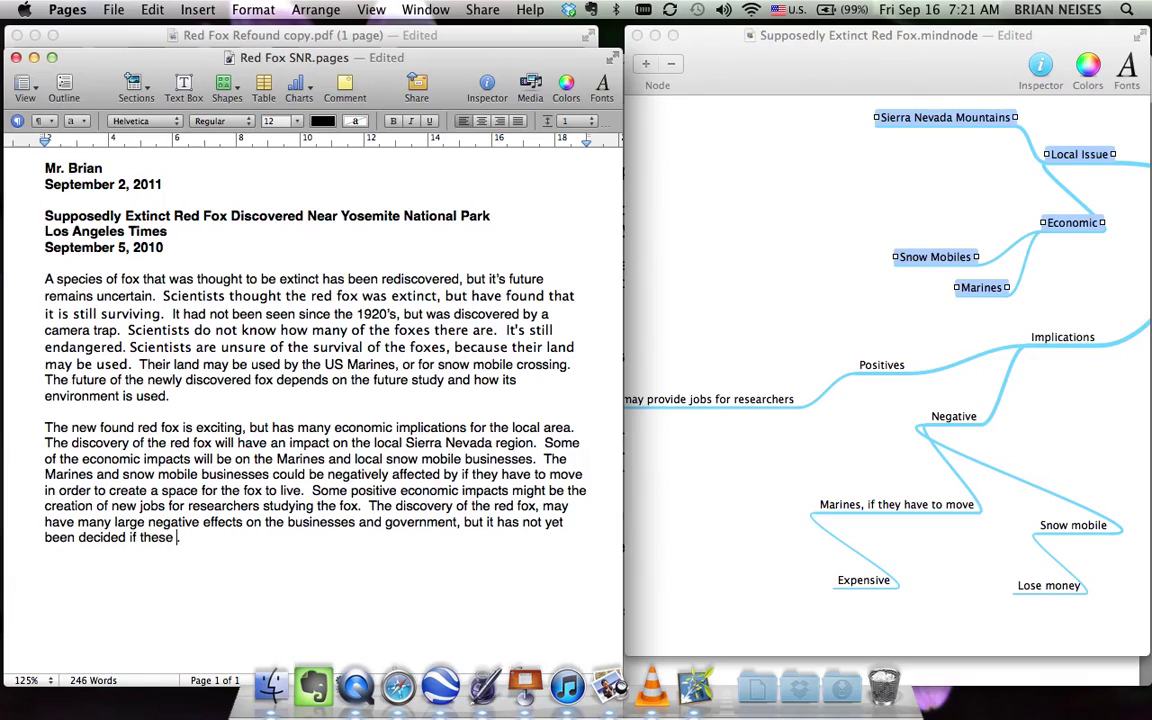
{"action": "type", "text": "will take place"}
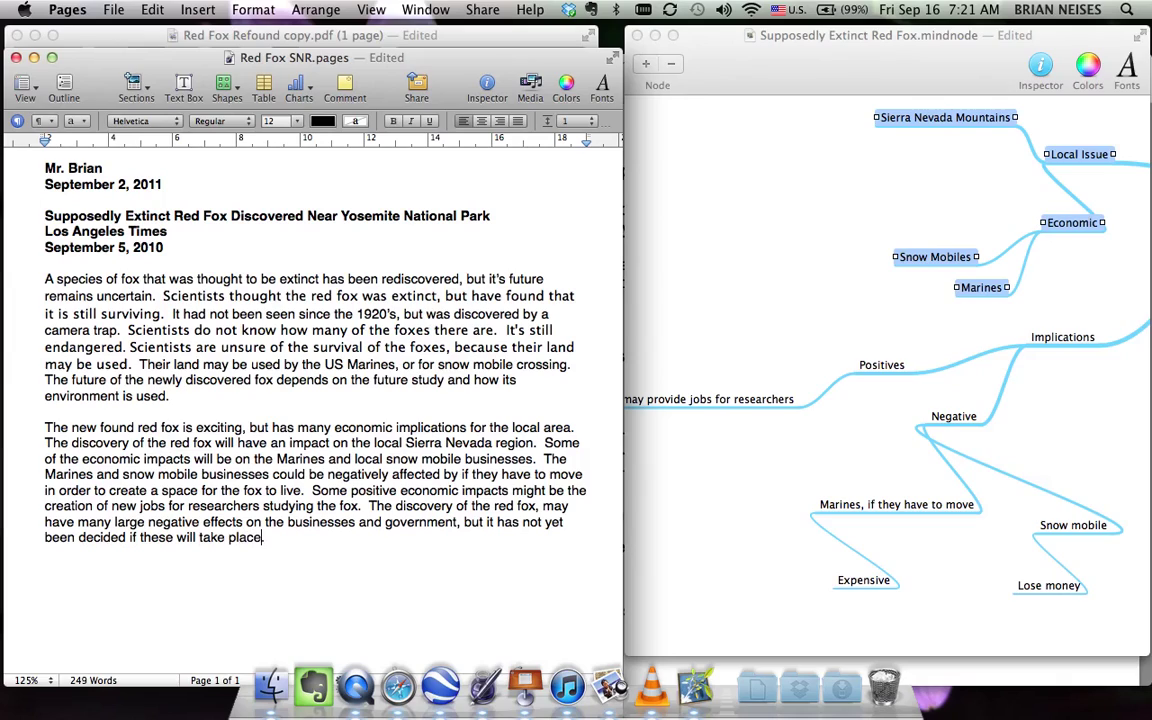